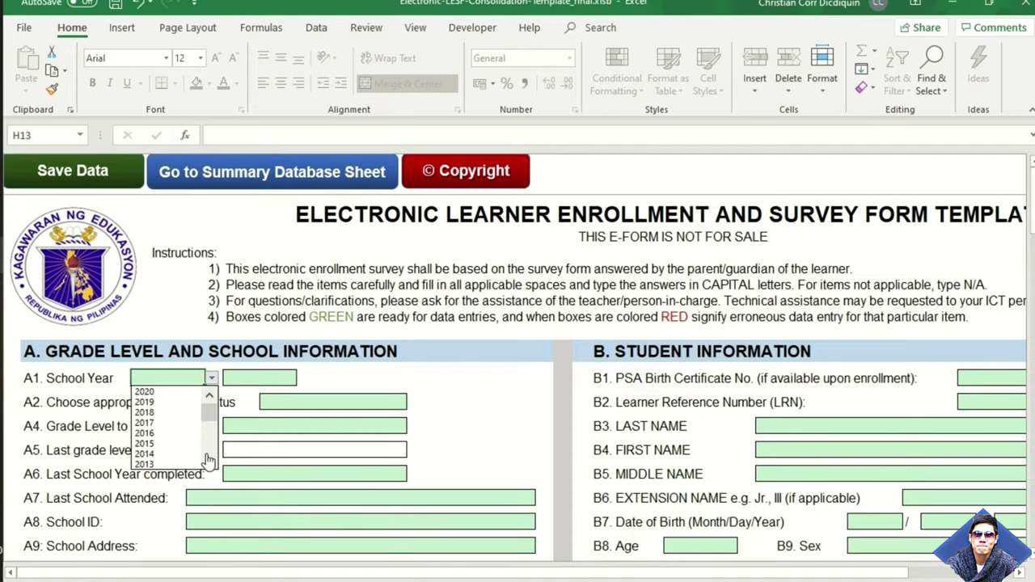
# Examine the School Year choices and the summary database sheet's learner columns, returning to the encoding survey form
pyautogui.click(212, 378)
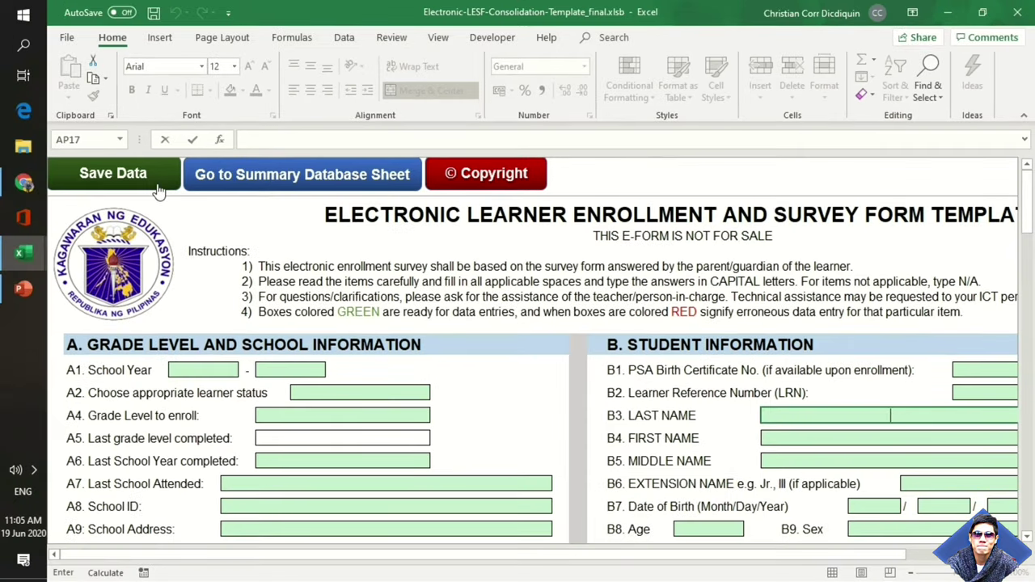
pyautogui.click(343, 175)
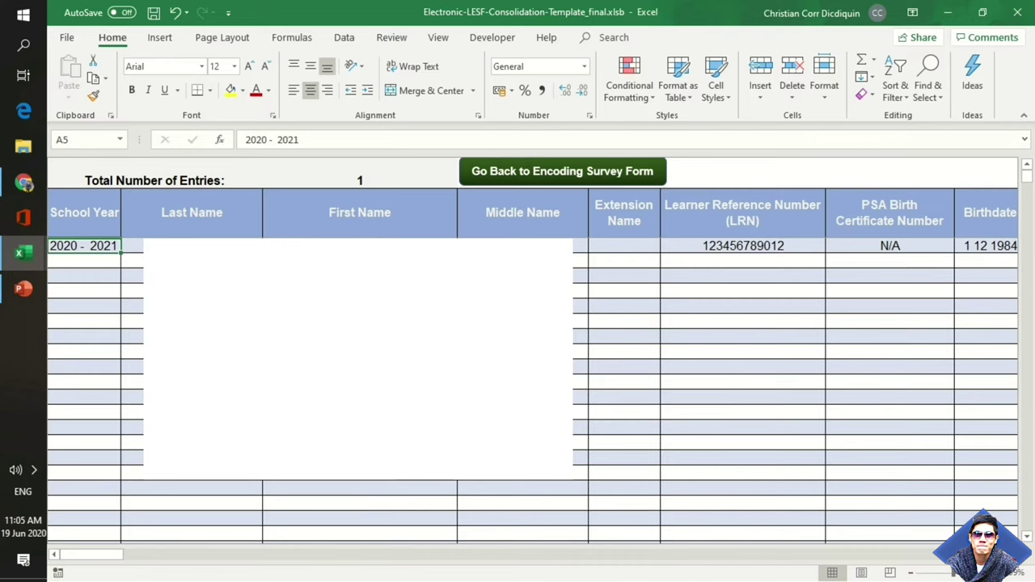
pyautogui.hscroll(10, 871, 562)
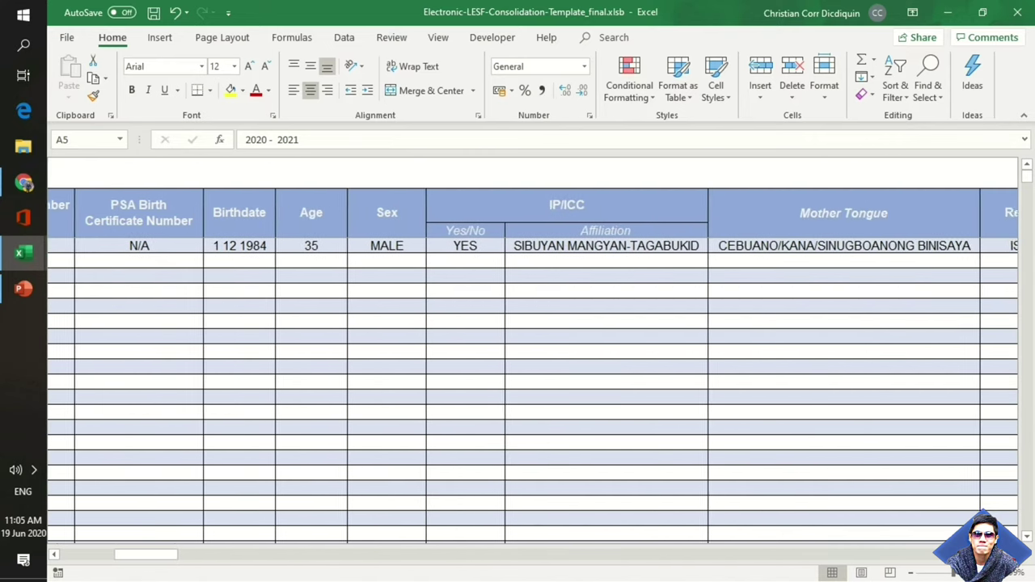
pyautogui.click(57, 557)
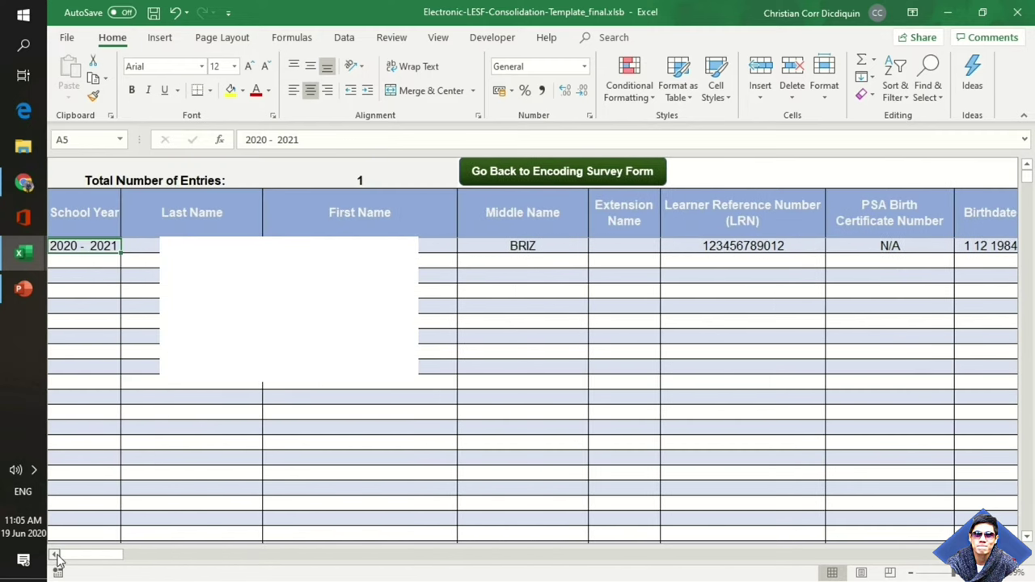
pyautogui.click(533, 181)
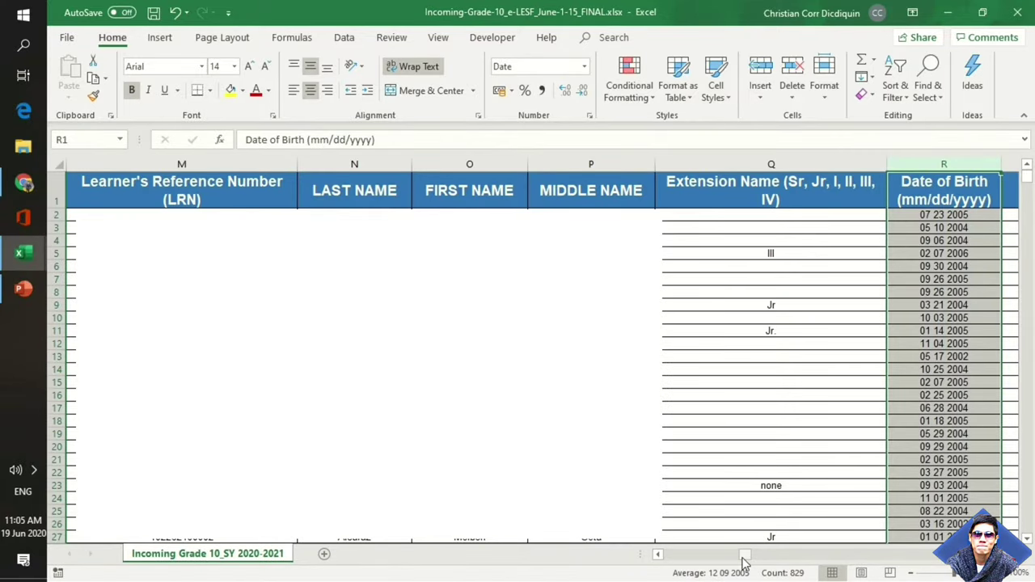
# Examine the response columns of the Incoming Grade 10 workbook, from Timestamp to Date of Birth
pyautogui.moveTo(744, 559); pyautogui.dragTo(665, 564)
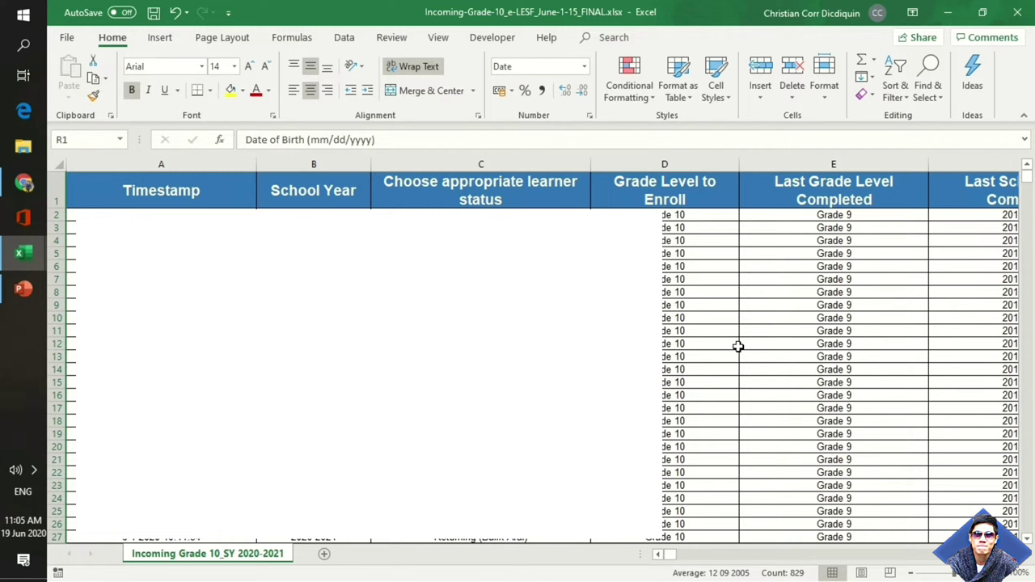
pyautogui.hscroll(10, 542, 358)
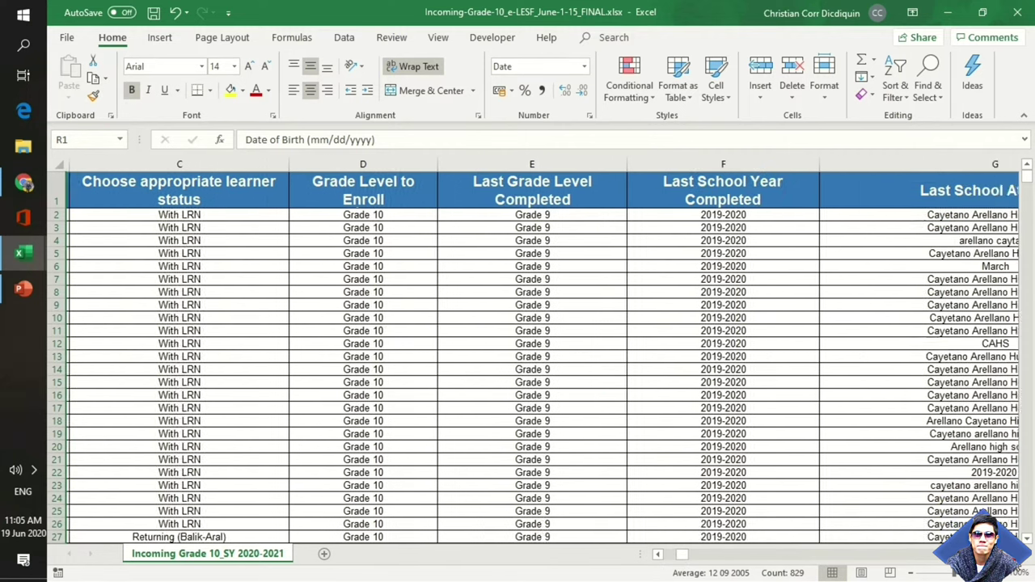
pyautogui.hscroll(1, 542, 359)
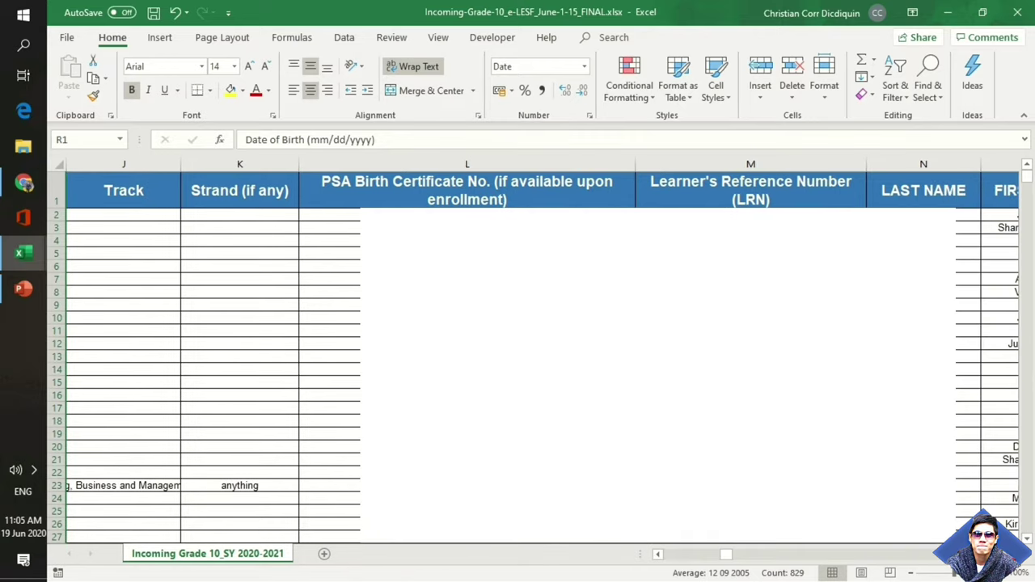
pyautogui.hscroll(4, 687, 556)
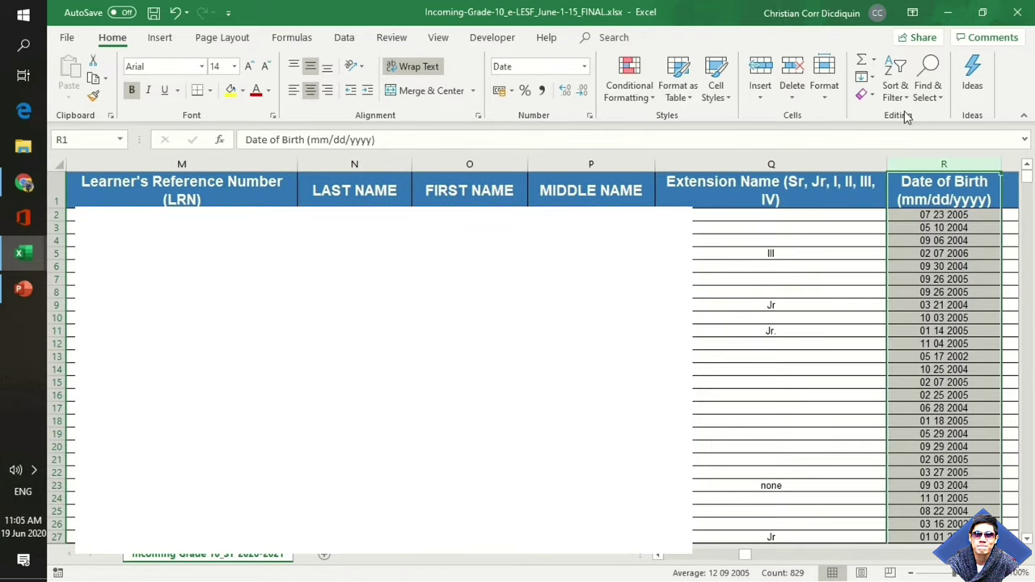
# Look at the BOYS and GIRLS sheets of the E-LESF_Template-for-Advisers workbook and compare them with the Incoming Grade 10 workbook
pyautogui.click(23, 261)
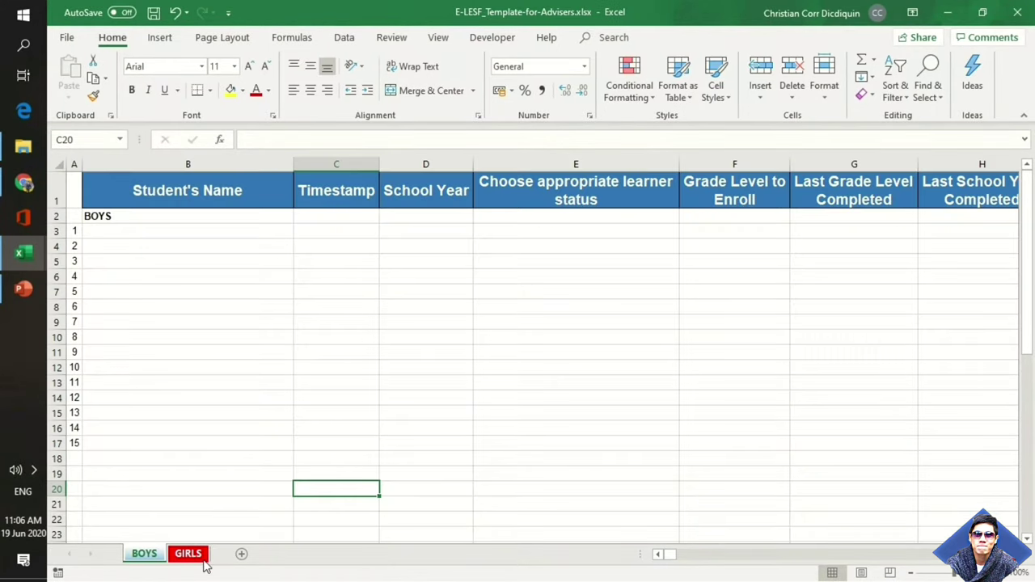
pyautogui.click(189, 555)
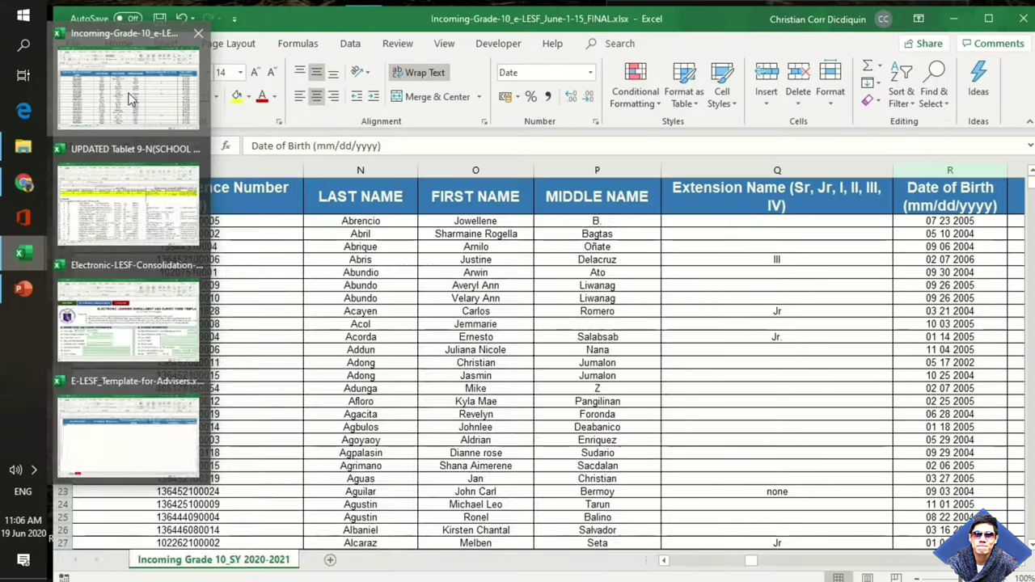
pyautogui.click(129, 65)
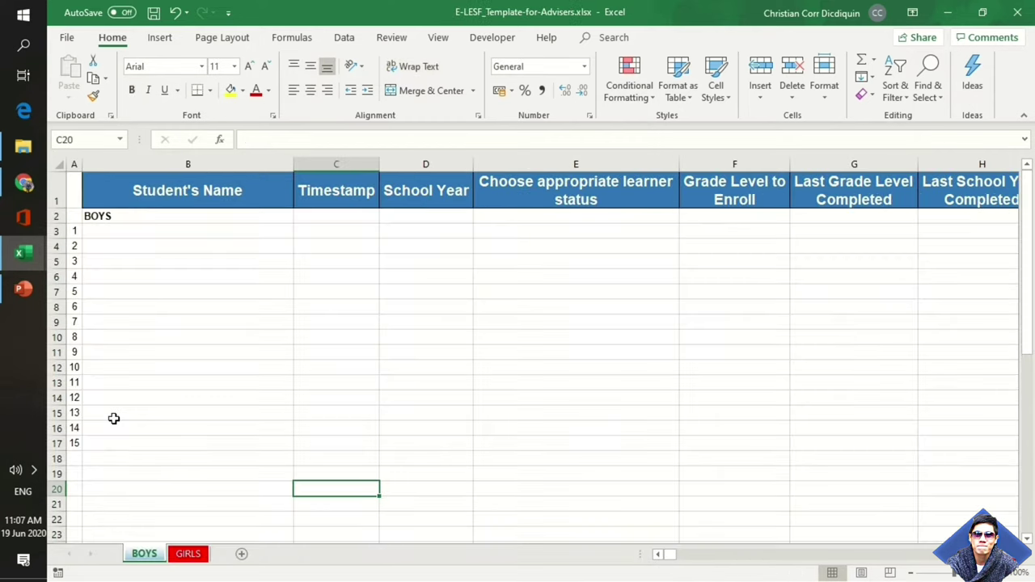
# Examine the column headings of the BOYS sheet in the advisers' template, from Timestamp through Track and Strand
pyautogui.press('Right')
pyautogui.press('Right')
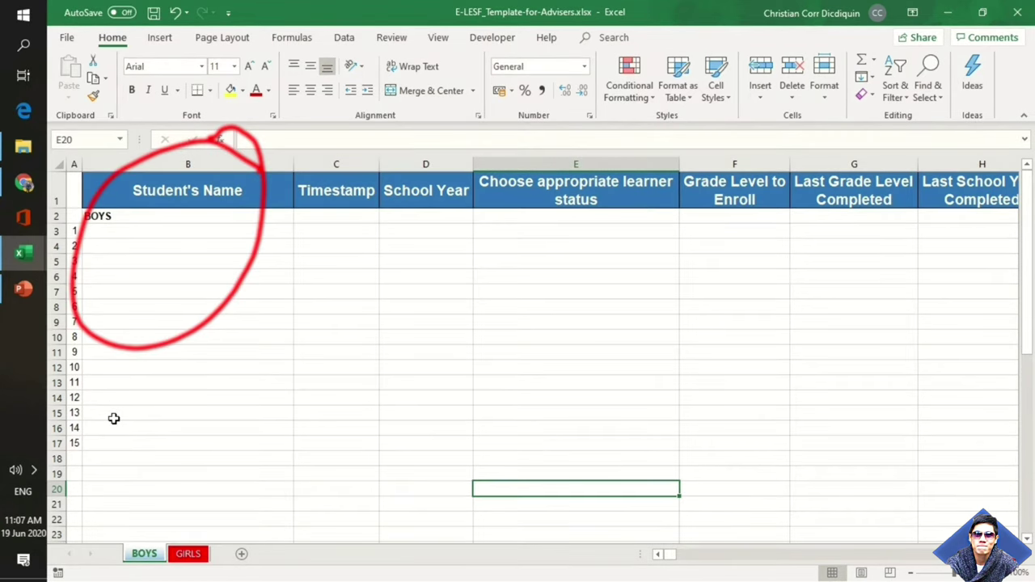
pyautogui.press('Right')
pyautogui.press('Right')
pyautogui.press('Right')
pyautogui.press('Right')
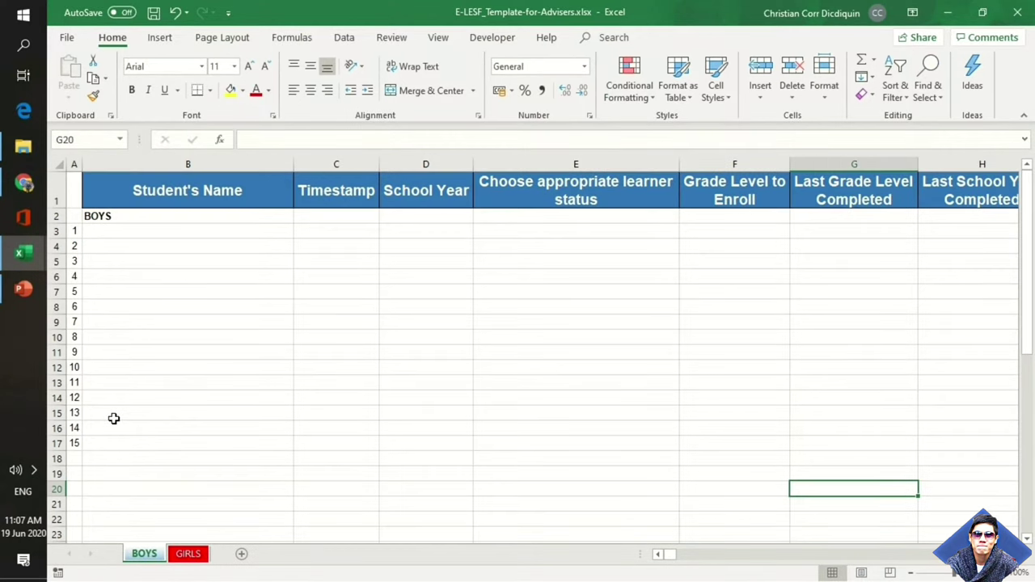
pyautogui.press('Right')
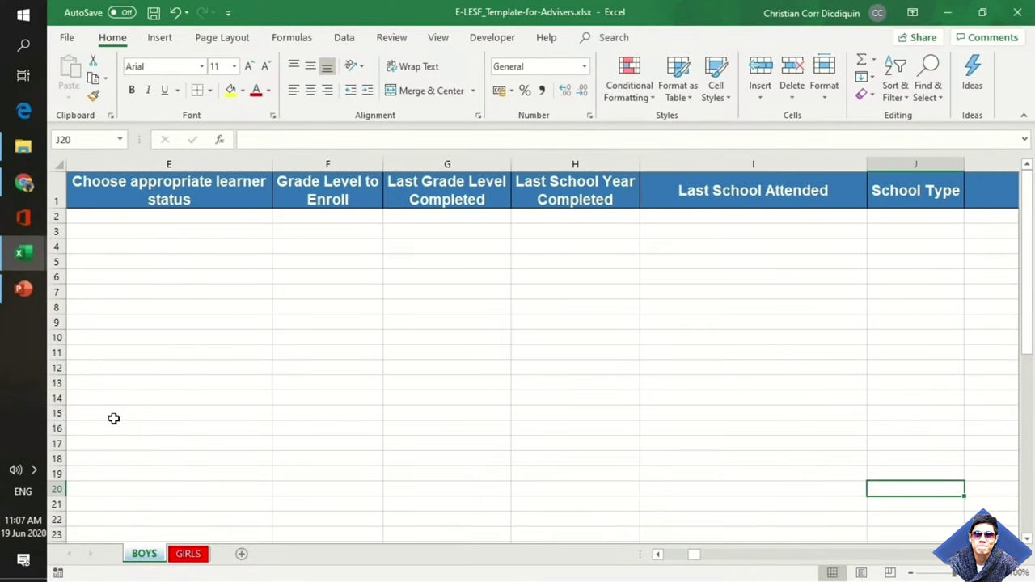
pyautogui.press('Right')
pyautogui.press('Right')
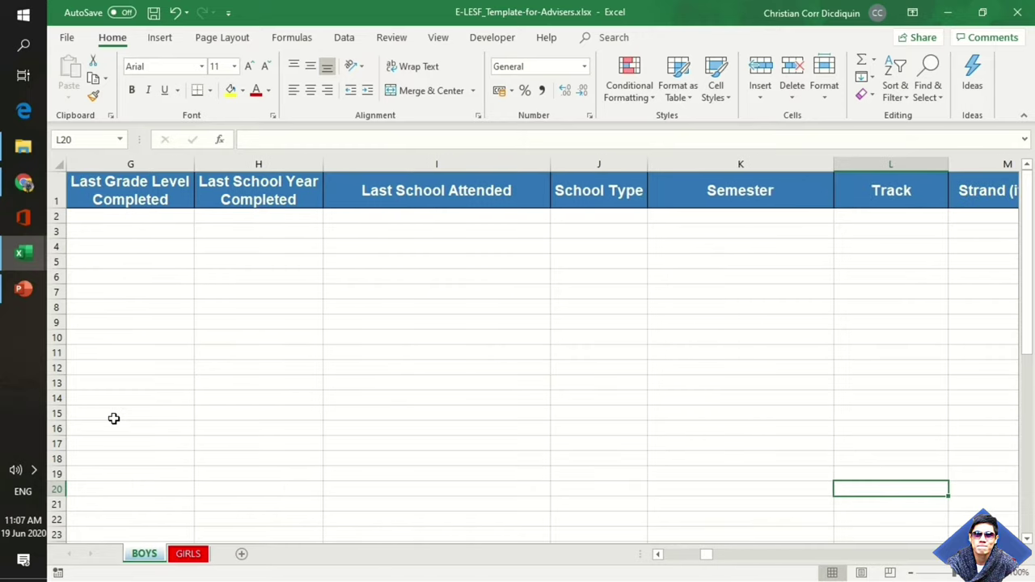
pyautogui.press('Right')
pyautogui.press('Right')
# Enter the first student's full name in cell B3 of the BOYS sheet
pyautogui.click(123, 232)
pyautogui.write('D')
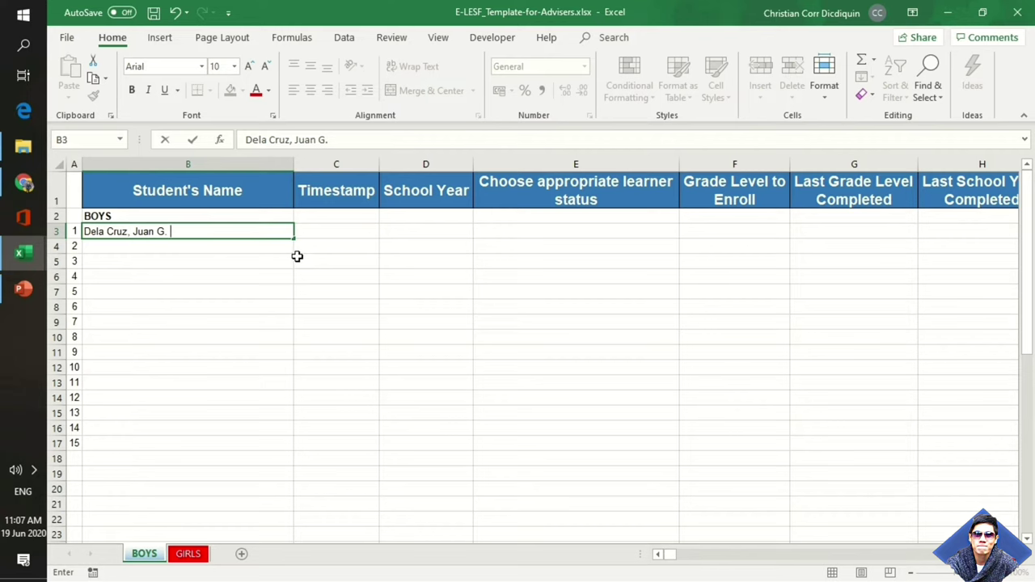
# Search the Incoming Grade 10 workbook for the student's surname to locate the matching response row
pyautogui.click(22, 252)
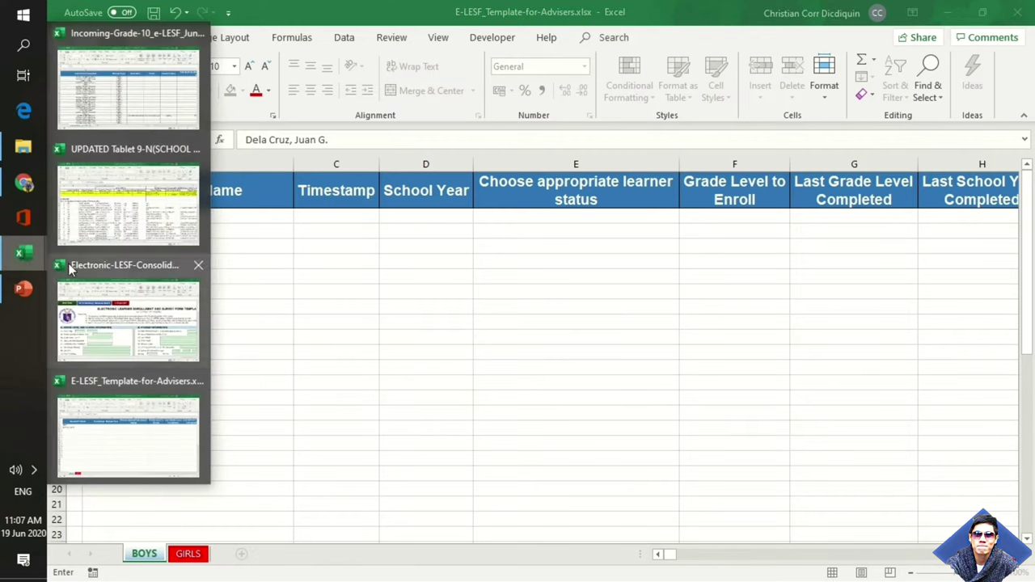
pyautogui.click(158, 116)
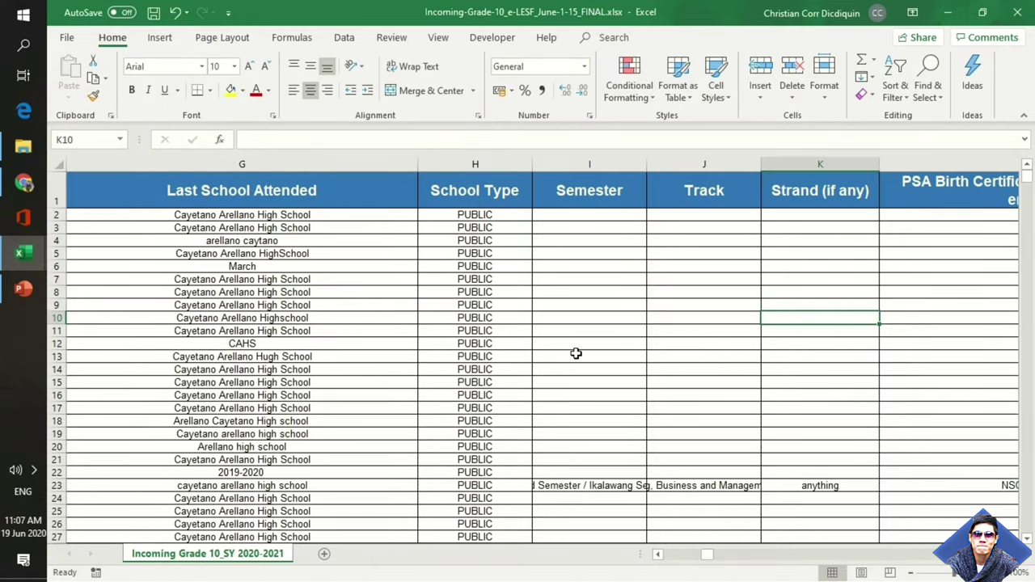
pyautogui.hotkey('ctrl', 'f')
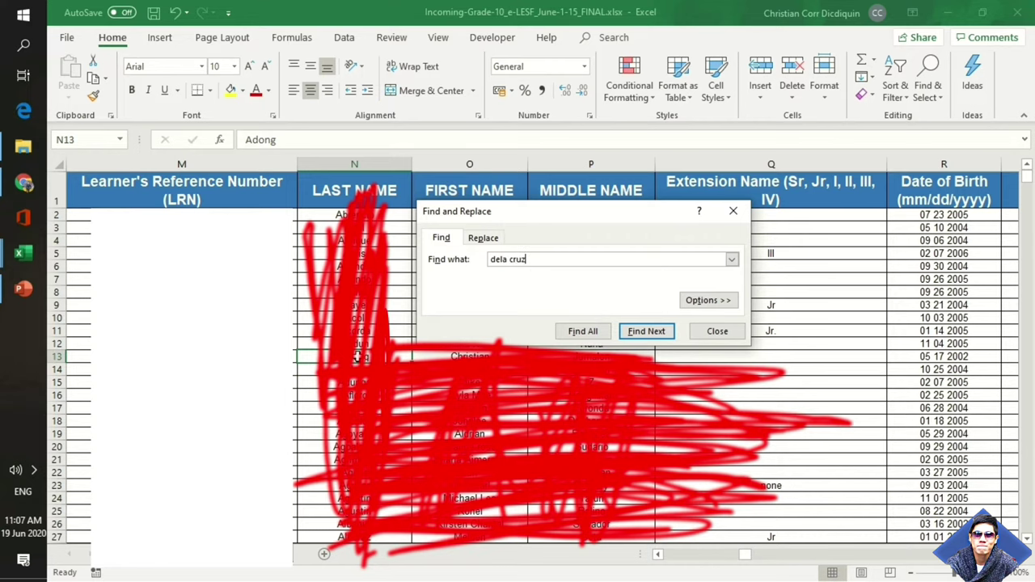
pyautogui.click(549, 303)
pyautogui.press('Return')
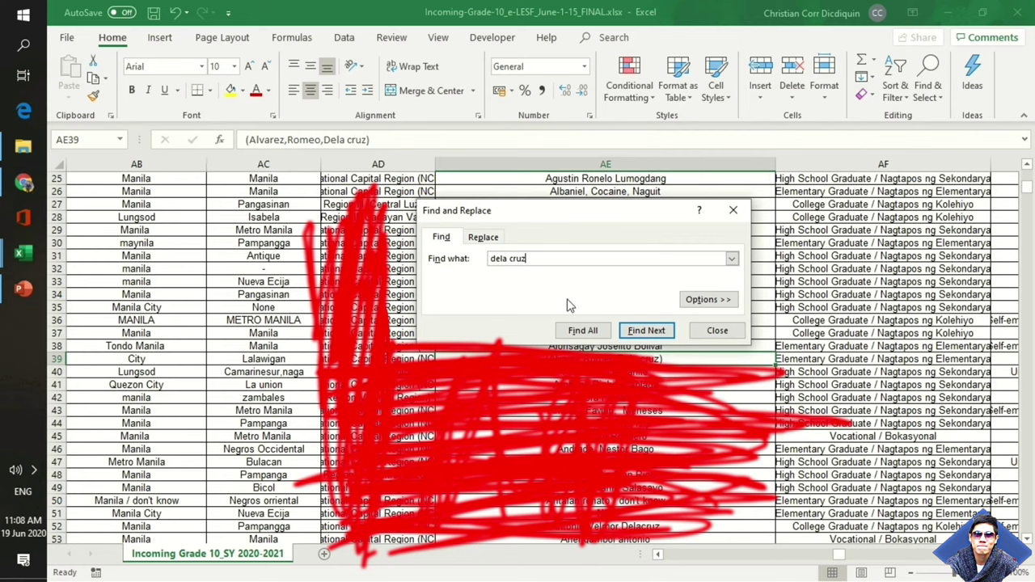
pyautogui.press('Return')
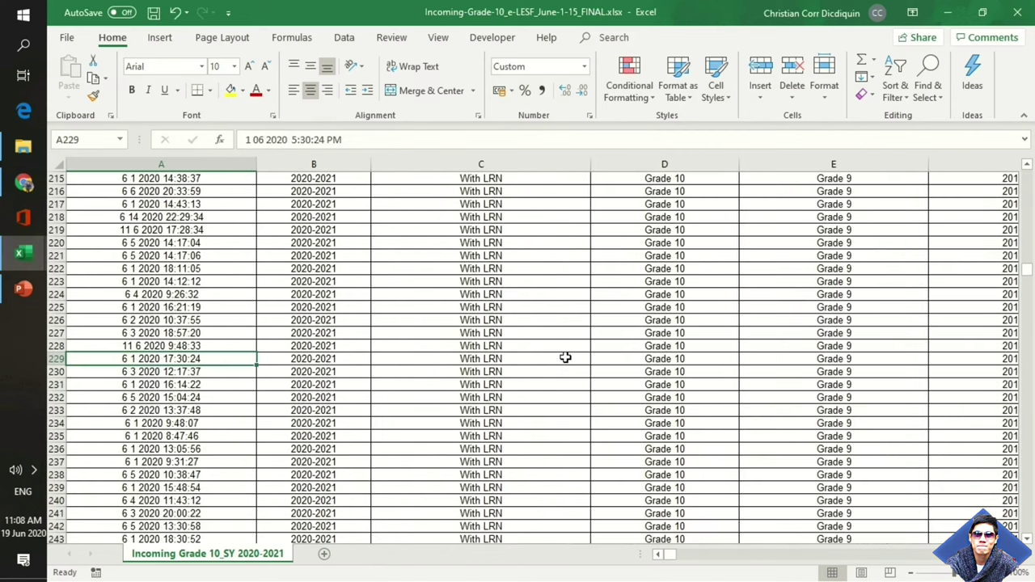
# Copy the student's complete response in row 229, from the Timestamp column through column BB
pyautogui.hotkey('shift', 'Right')
pyautogui.hotkey('shift', 'Right')
pyautogui.hotkey('shift', 'Right')
pyautogui.hotkey('shift', 'Right')
pyautogui.hotkey('shift', 'Right')
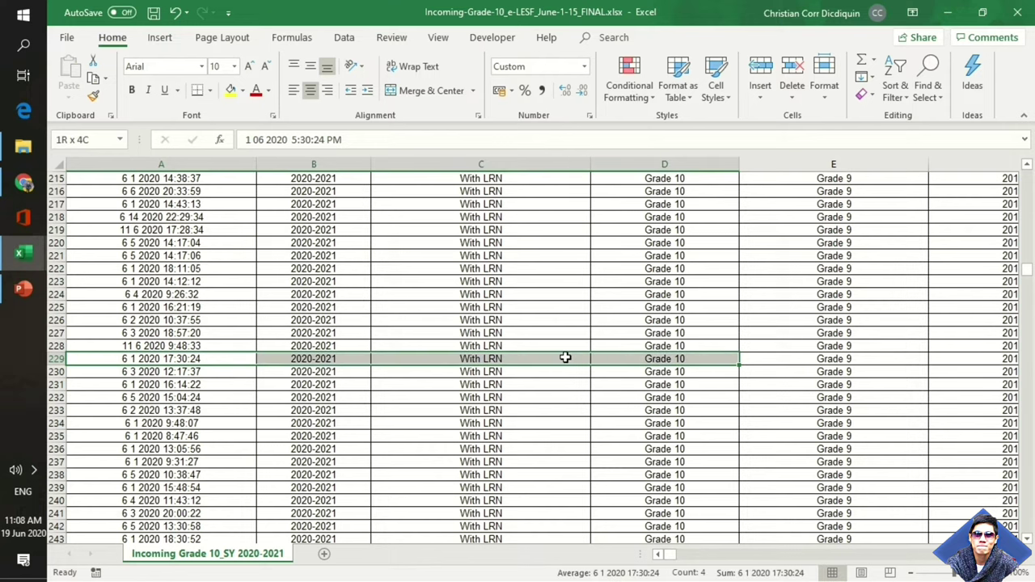
pyautogui.hotkey('shift', 'Right')
pyautogui.hotkey('shift', 'Right')
pyautogui.hotkey('shift', 'Right')
pyautogui.hotkey('shift', 'Right')
pyautogui.hotkey('shift', 'Right')
pyautogui.hotkey('shift', 'Right')
pyautogui.hotkey('shift', 'Right')
pyautogui.hotkey('shift', 'Right')
pyautogui.hotkey('shift', 'Right')
pyautogui.hotkey('shift', 'Right')
pyautogui.hotkey('shift', 'Right')
pyautogui.hotkey('shift', 'Right')
pyautogui.hotkey('shift', 'Right')
pyautogui.hotkey('shift', 'Right')
pyautogui.hotkey('shift', 'Right')
pyautogui.hotkey('shift', 'Right')
pyautogui.hotkey('shift', 'Right')
pyautogui.hotkey('shift', 'Right')
pyautogui.hotkey('shift', 'Right')
pyautogui.hotkey('shift', 'Right')
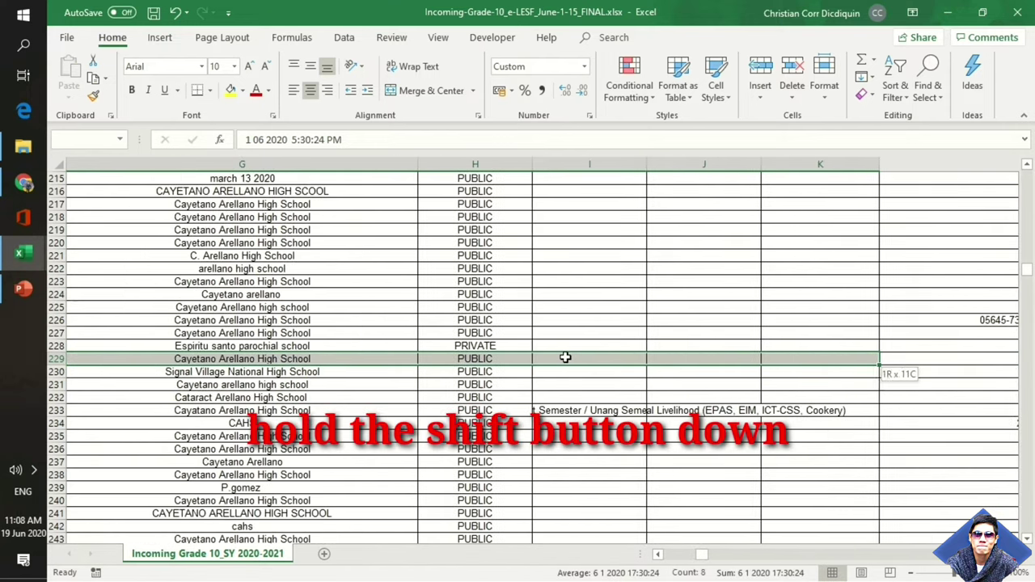
pyautogui.hotkey('shift', 'Right')
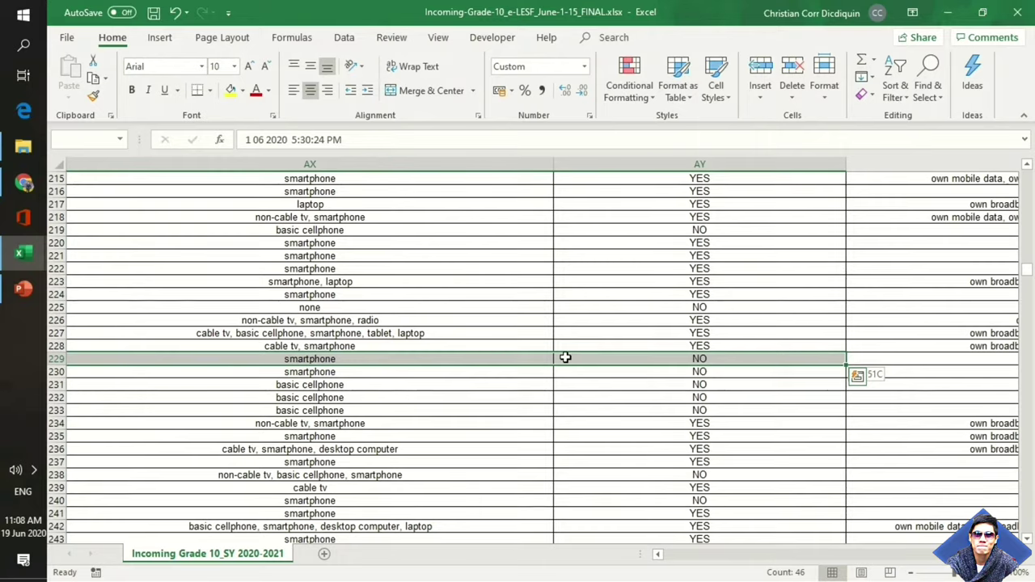
pyautogui.hotkey('shift', 'Right')
pyautogui.hotkey('shift', 'Right')
pyautogui.hotkey('shift', 'Right')
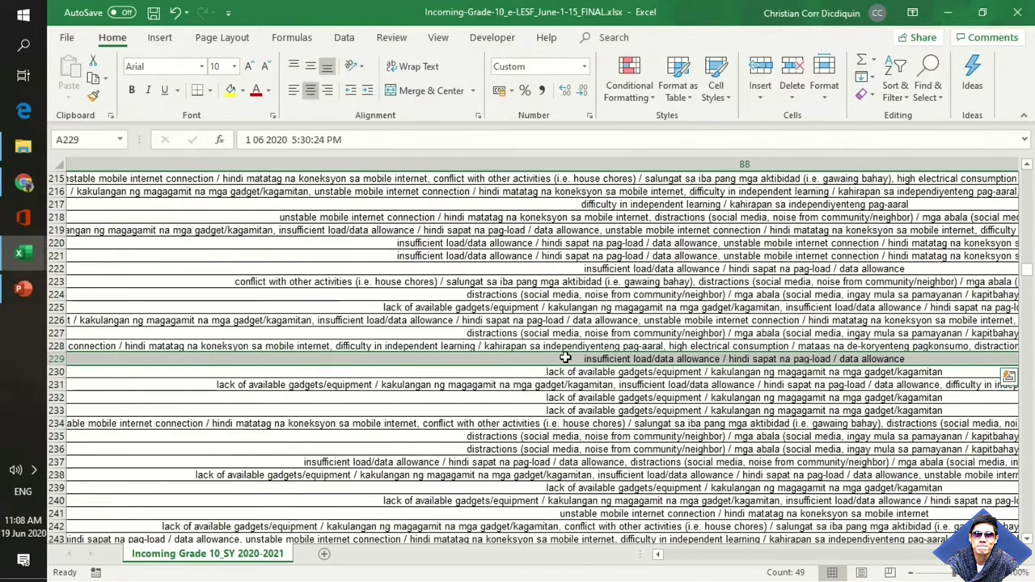
pyautogui.hotkey('ctrl', 'c')
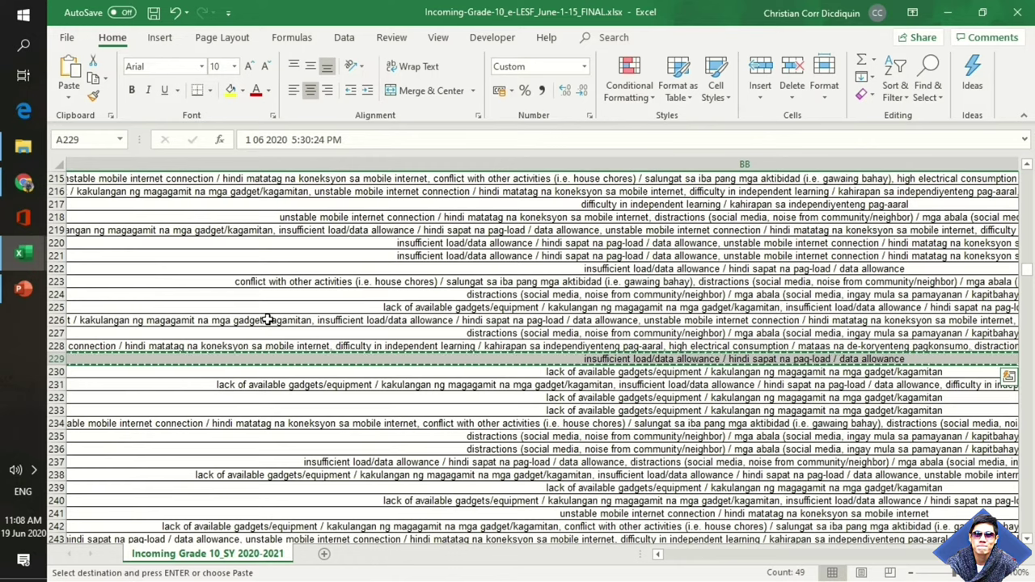
# Paste the copied response beside the student's name in the advisers' template, starting at cell C3
pyautogui.hotkey('alt', 'Tab')
pyautogui.hotkey('ctrl', 'v')
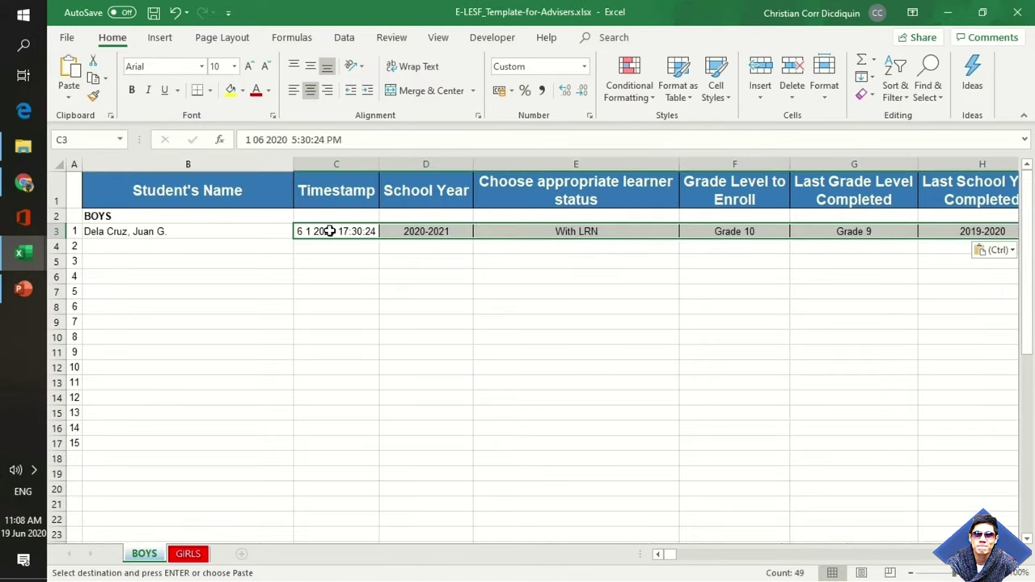
pyautogui.click(438, 336)
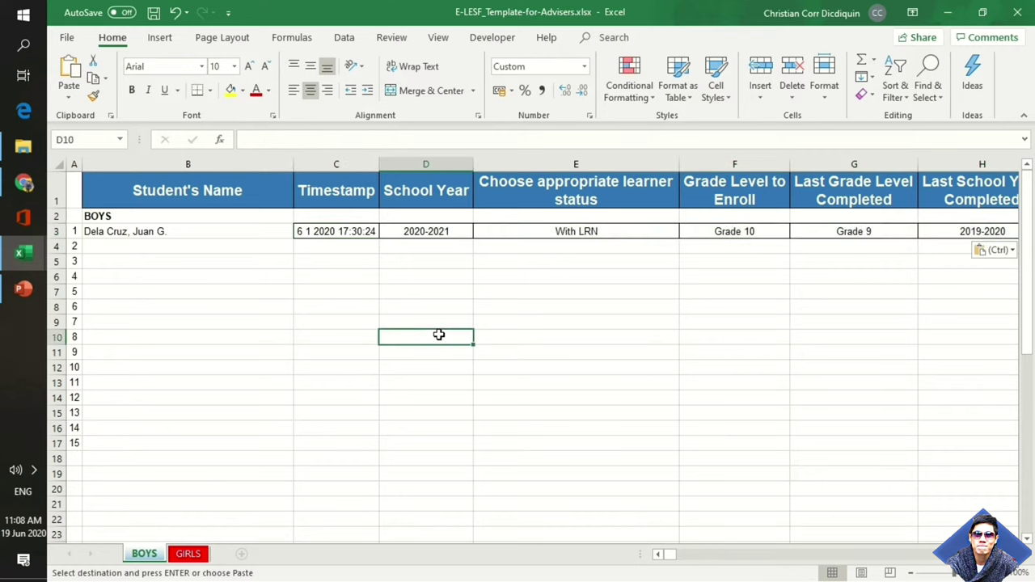
# Fill in the consolidation form's school year, learner status WITH LRN, enrollment level GRADE 10 and last completed level GRADE 9
pyautogui.moveTo(23, 252)
pyautogui.click(122, 318)
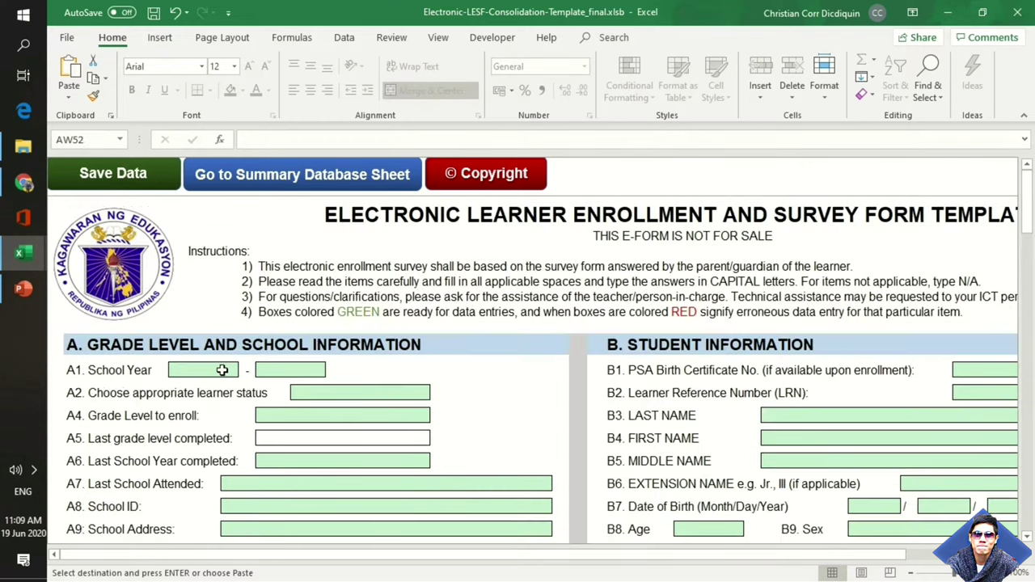
pyautogui.click(221, 369)
pyautogui.click(242, 372)
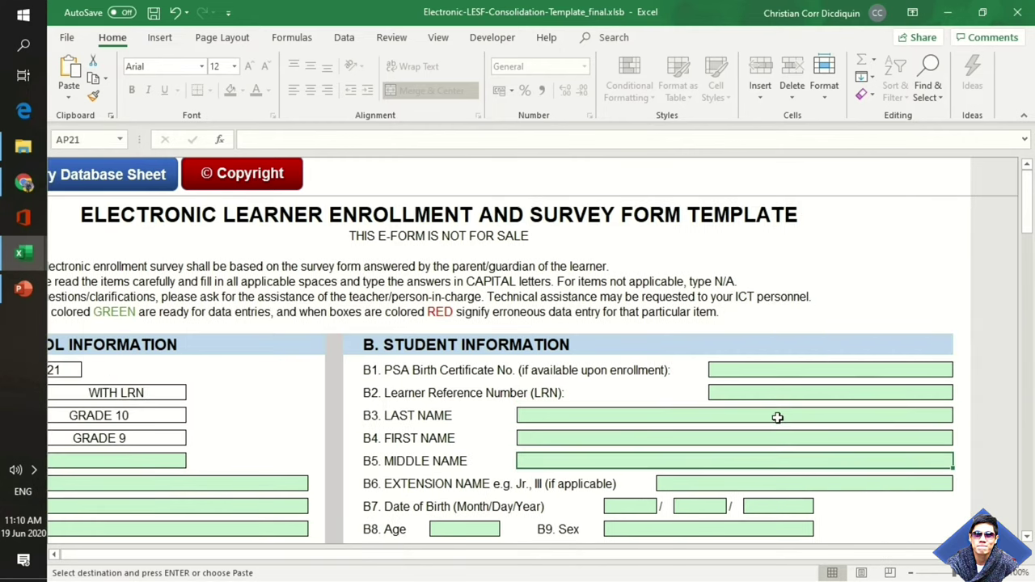
# Examine the form's remaining student information and special education needs fields
pyautogui.scroll(-2, 777, 417)
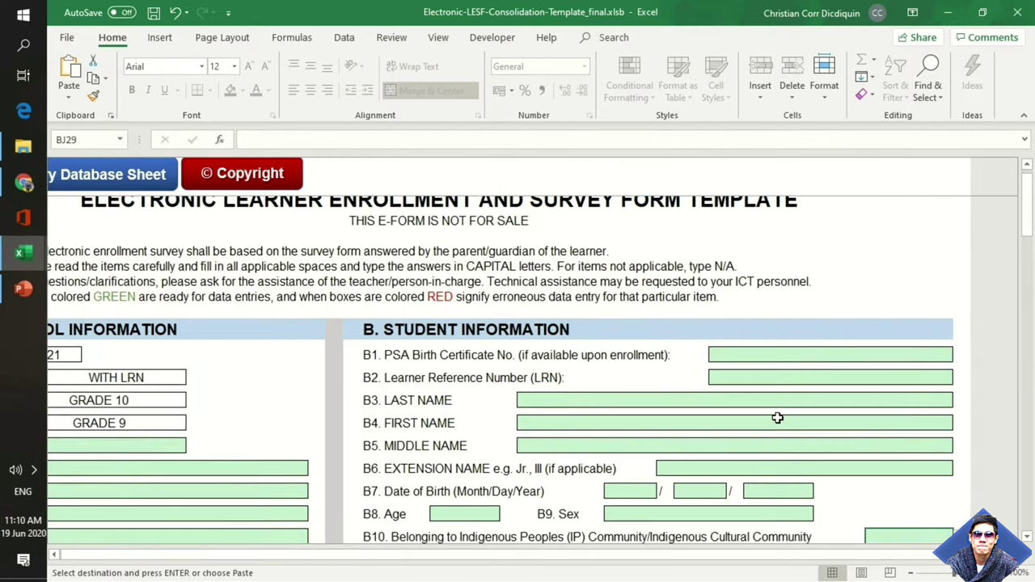
pyautogui.scroll(-3, 777, 417)
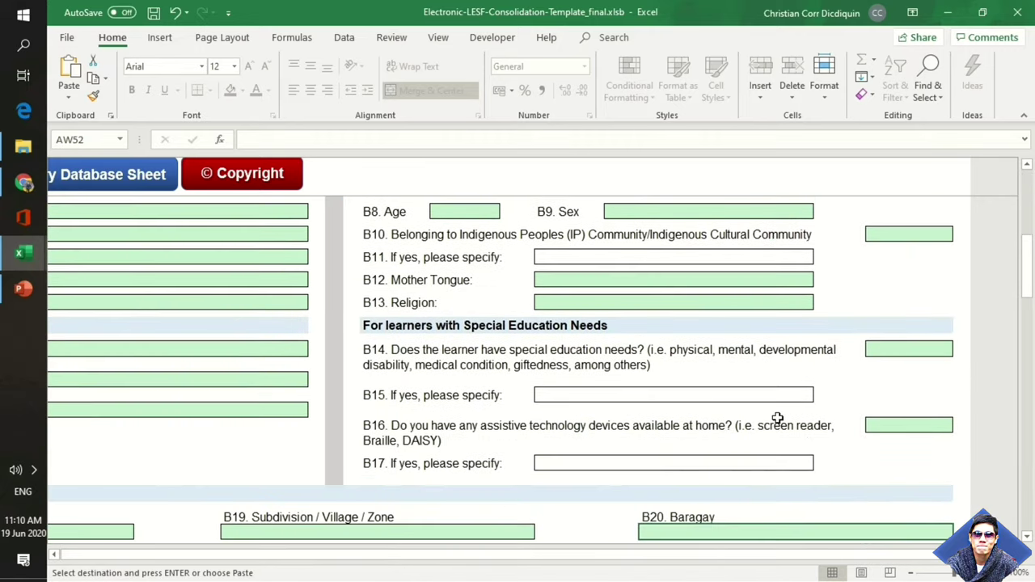
pyautogui.hscroll(-5, 777, 418)
pyautogui.hscroll(3, 777, 418)
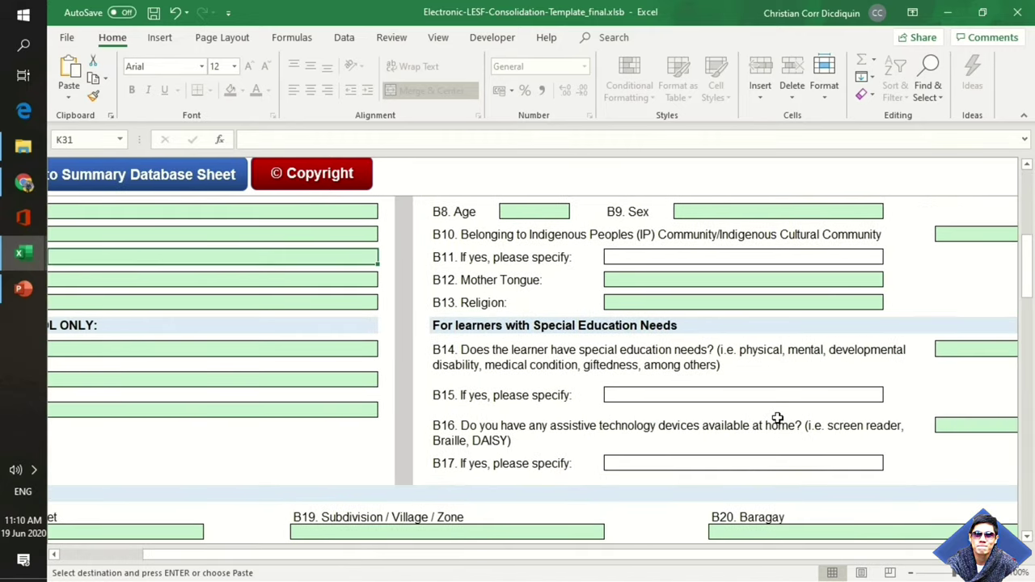
pyautogui.scroll(2, 777, 417)
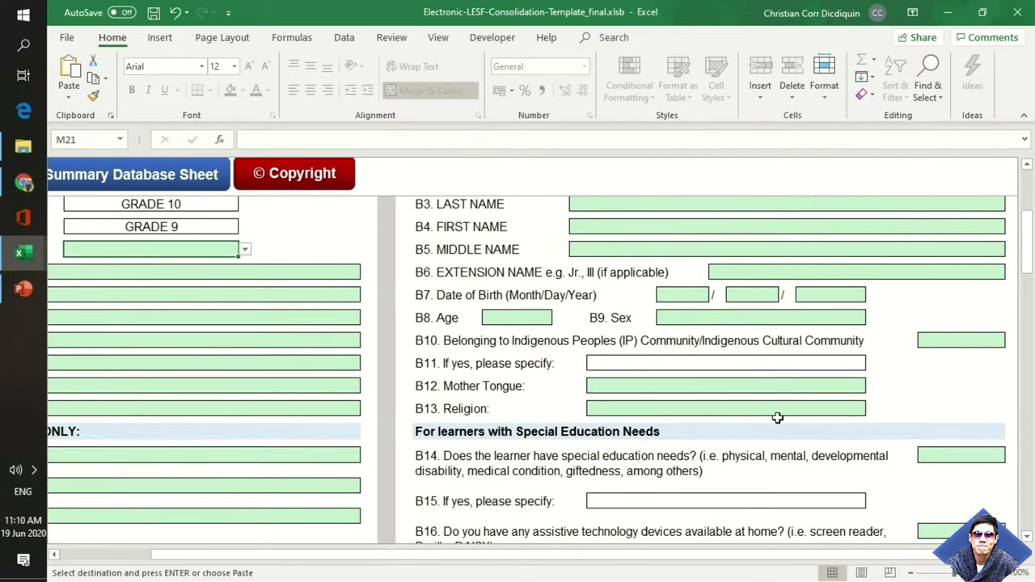
pyautogui.press('Up')
pyautogui.press('Up')
pyautogui.press('Up')
pyautogui.press('Up')
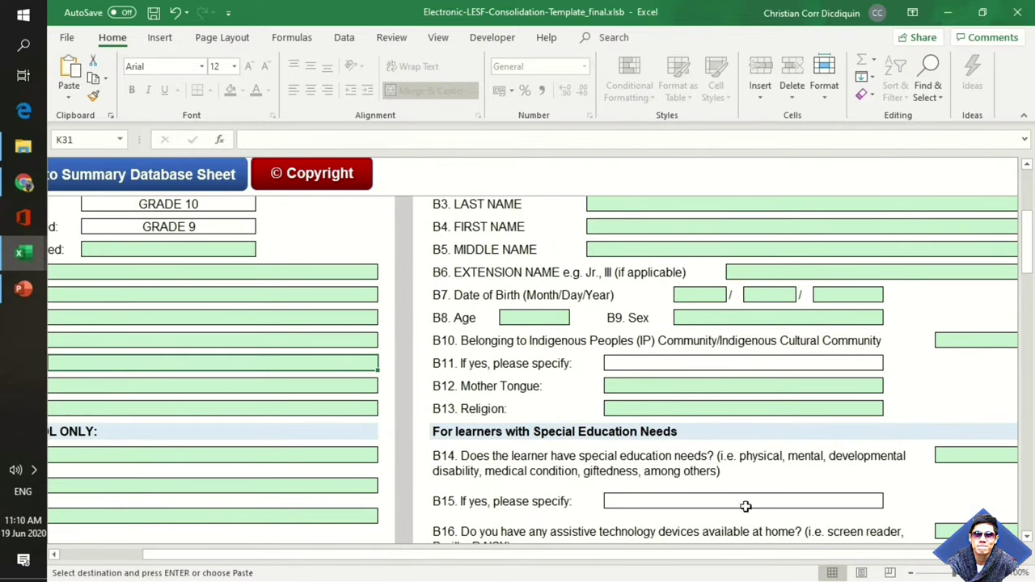
pyautogui.moveTo(725, 558); pyautogui.dragTo(602, 557)
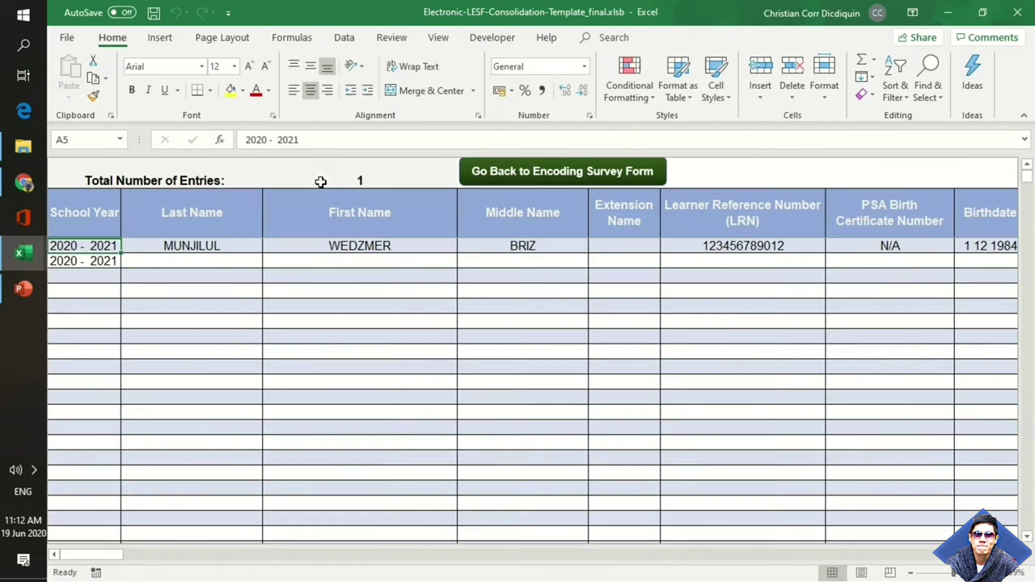
# Examine the learner's entries across the columns of the second data row in the summary database sheet
pyautogui.click(321, 181)
pyautogui.press('Down')
pyautogui.press('Right')
pyautogui.press('Right')
pyautogui.press('Right')
pyautogui.press('Right')
pyautogui.press('Right')
pyautogui.press('Right')
pyautogui.press('Right')
pyautogui.press('Right')
pyautogui.press('Right')
pyautogui.press('Right')
pyautogui.press('Right')
pyautogui.press('Right')
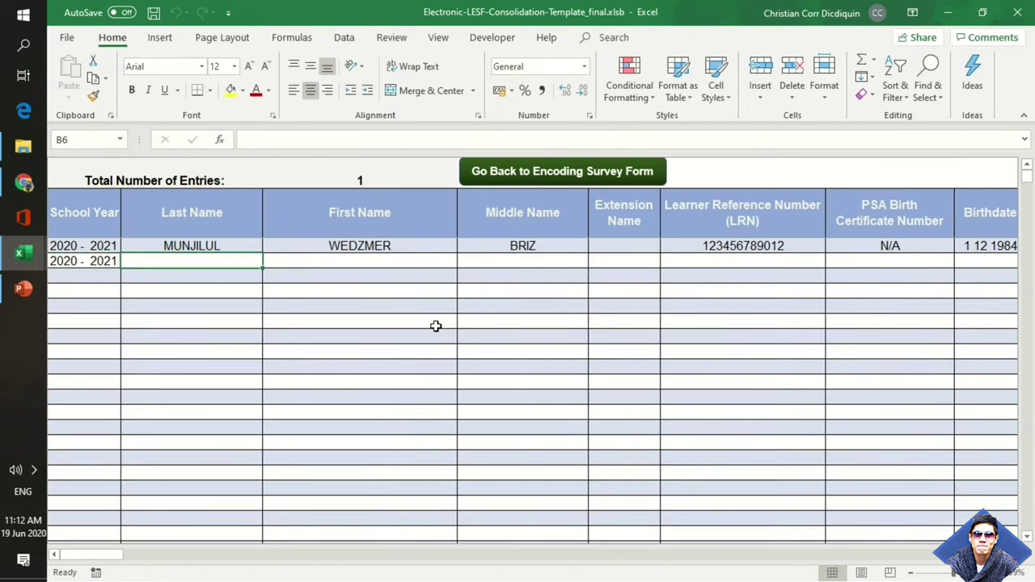
pyautogui.press('Right')
pyautogui.press('Right')
pyautogui.press('Right')
pyautogui.press('Right')
pyautogui.press('Right')
pyautogui.press('Right')
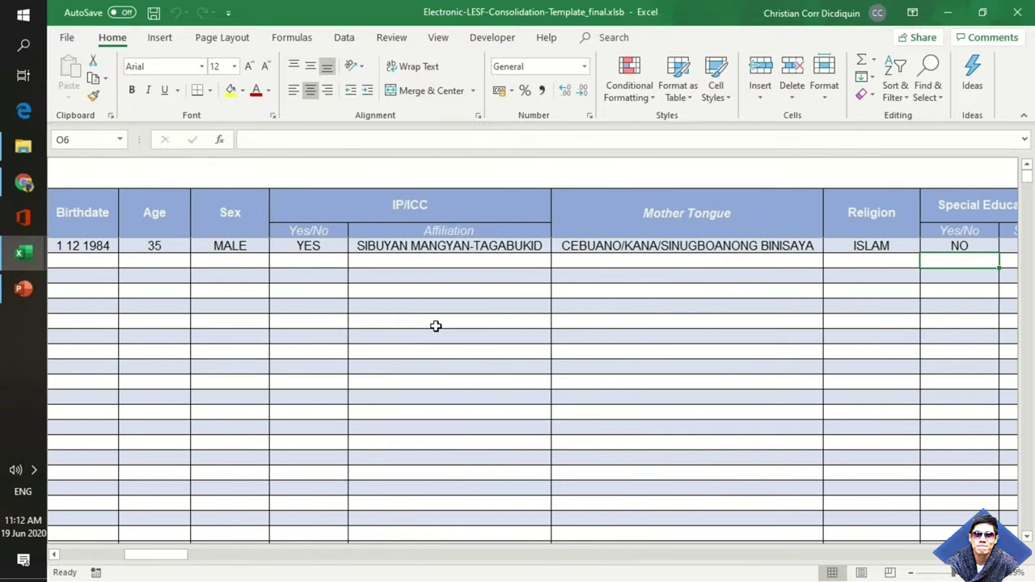
pyautogui.press('Right')
pyautogui.press('Right')
pyautogui.press('Right')
pyautogui.press('Right')
pyautogui.press('Right')
pyautogui.press('Right')
pyautogui.press('Right')
pyautogui.press('Right')
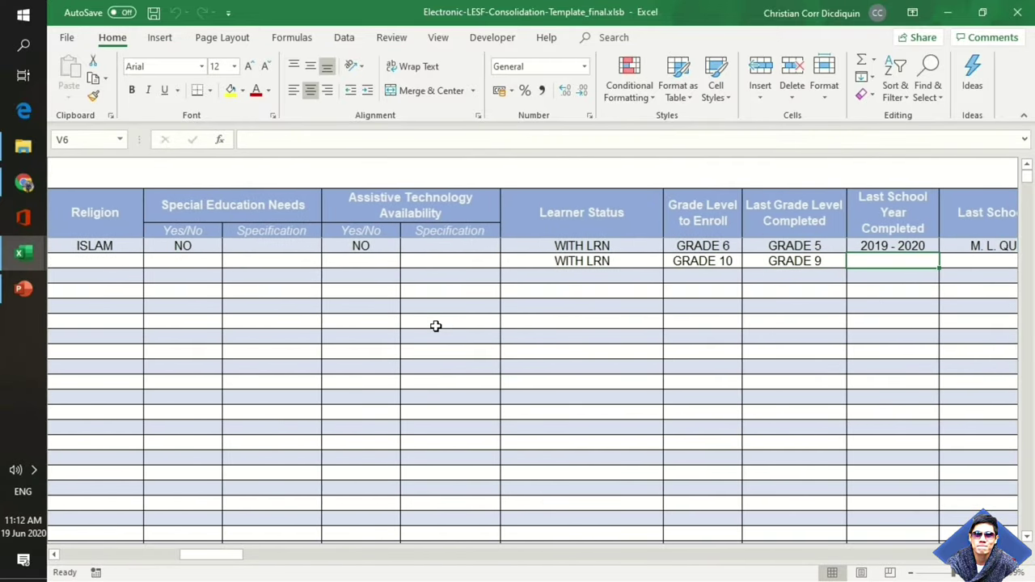
pyautogui.press('Right')
pyautogui.press('Right')
pyautogui.press('Right')
pyautogui.press('Right')
pyautogui.press('Right')
pyautogui.press('Right')
pyautogui.press('Right')
pyautogui.press('Right')
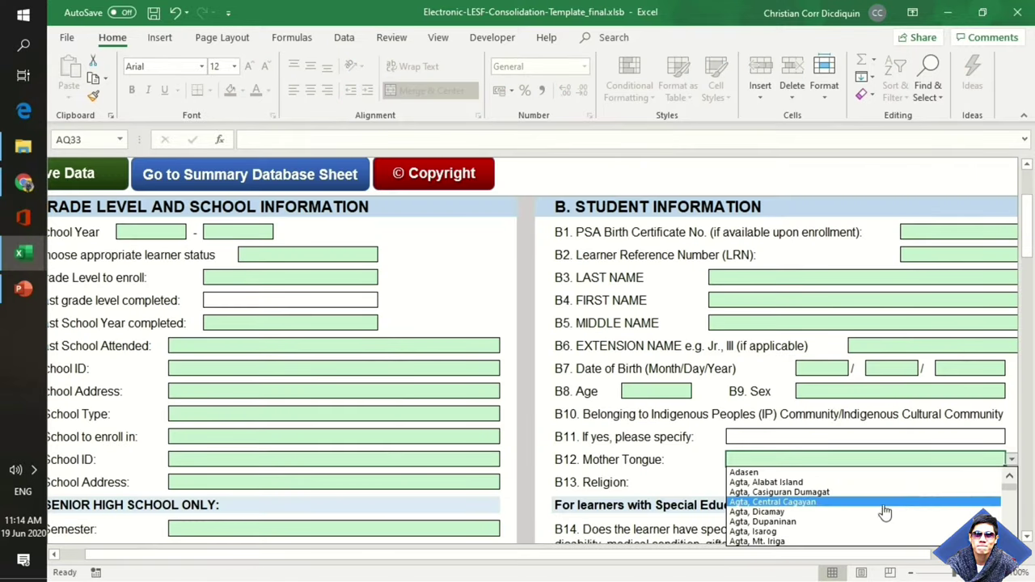
# Set the Mother Tongue field of the student information section to English
pyautogui.scroll(-10, 809, 505)
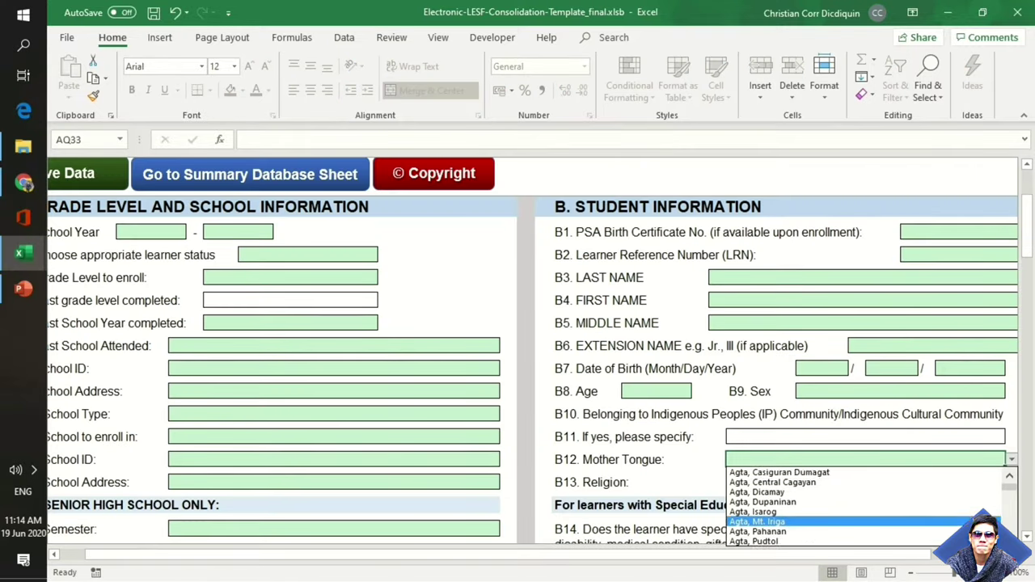
pyautogui.scroll(-6, 808, 505)
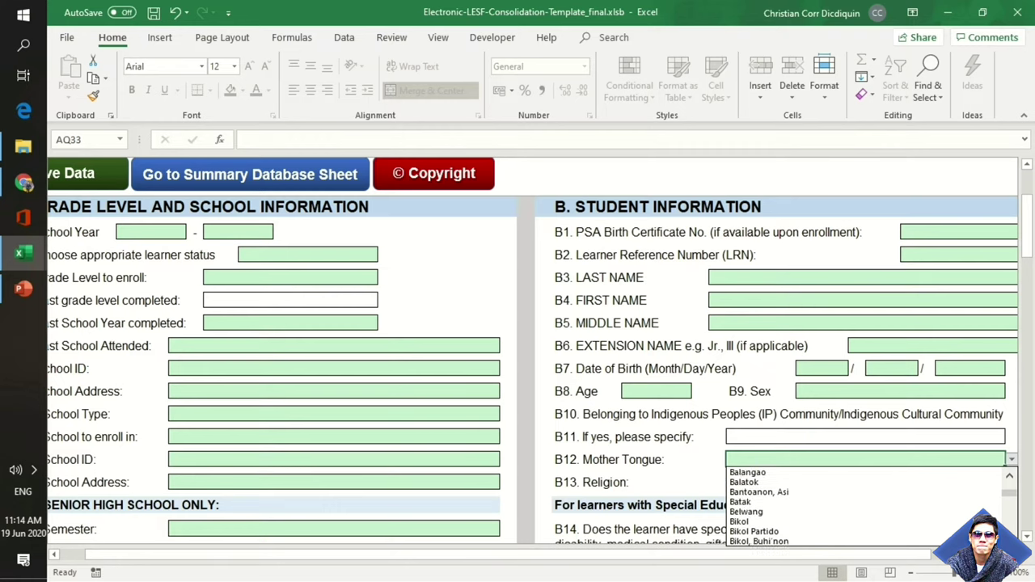
pyautogui.scroll(-2, 1002, 501)
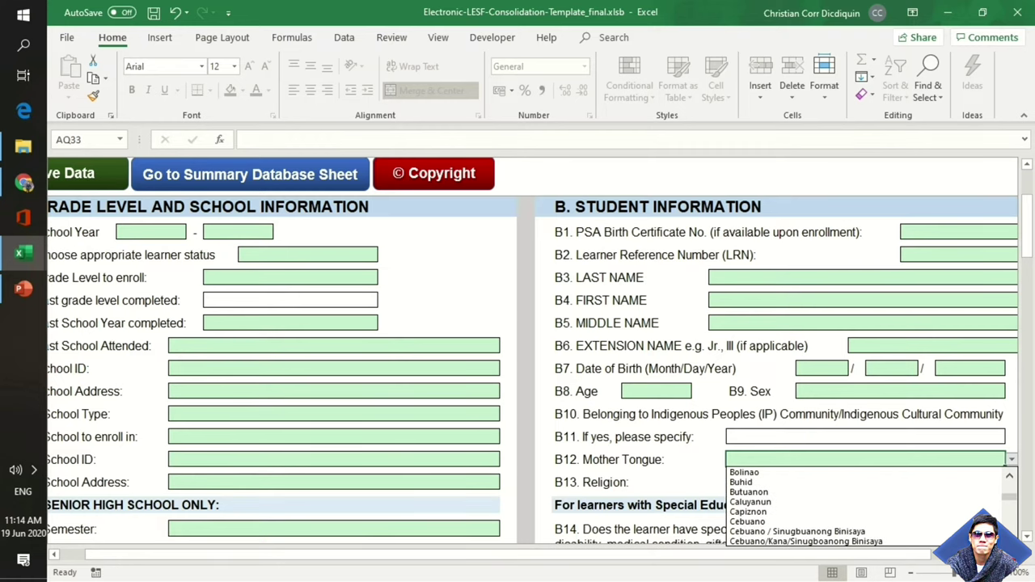
pyautogui.click(809, 517)
pyautogui.scroll(-2, 809, 405)
# Browse the available religions and set the Religion field to CHRISTIANITY
pyautogui.click(998, 374)
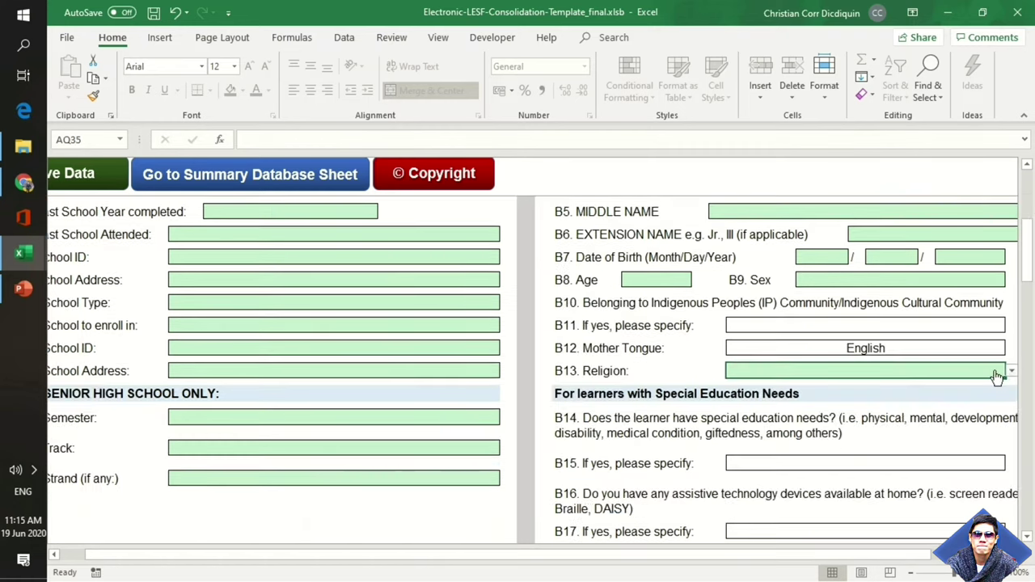
pyautogui.click(1011, 371)
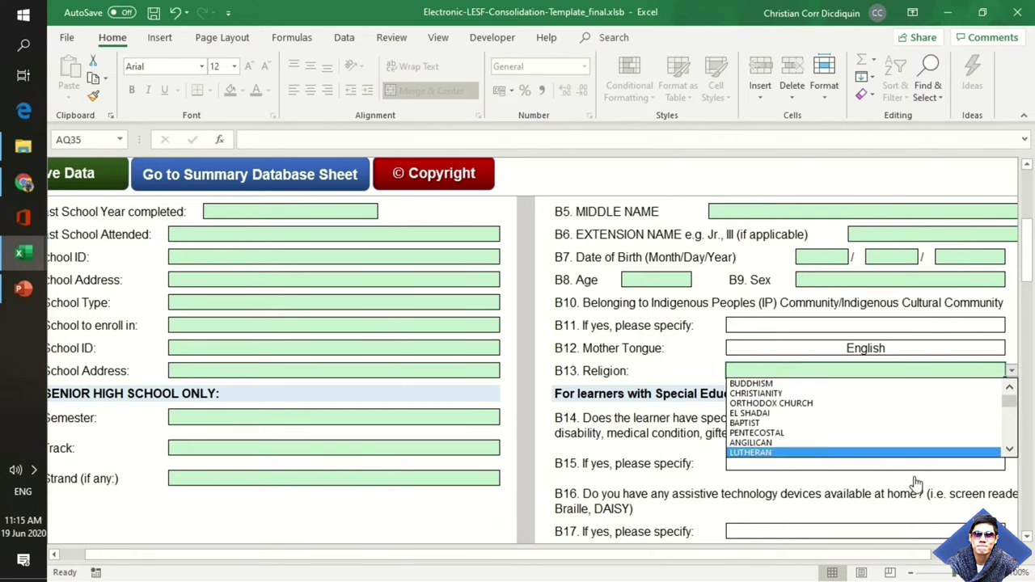
pyautogui.moveTo(1011, 453); pyautogui.dragTo(1011, 452)
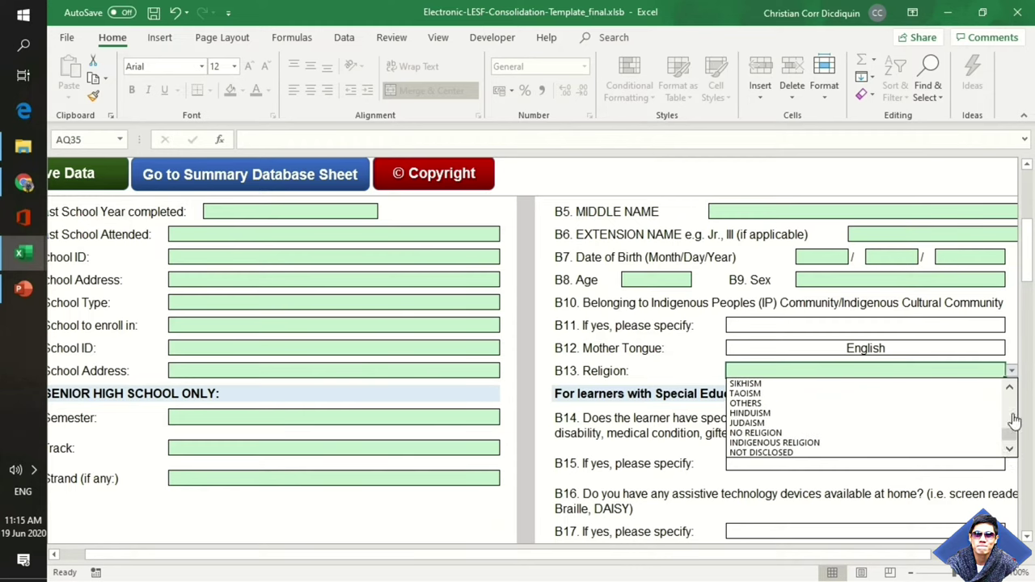
pyautogui.moveTo(1011, 392); pyautogui.dragTo(1011, 392)
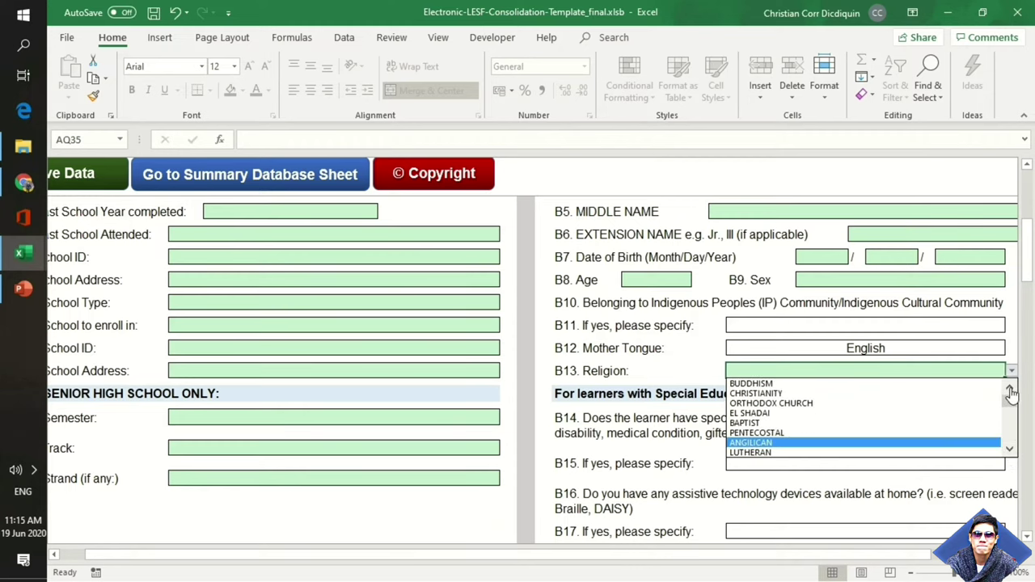
pyautogui.click(865, 393)
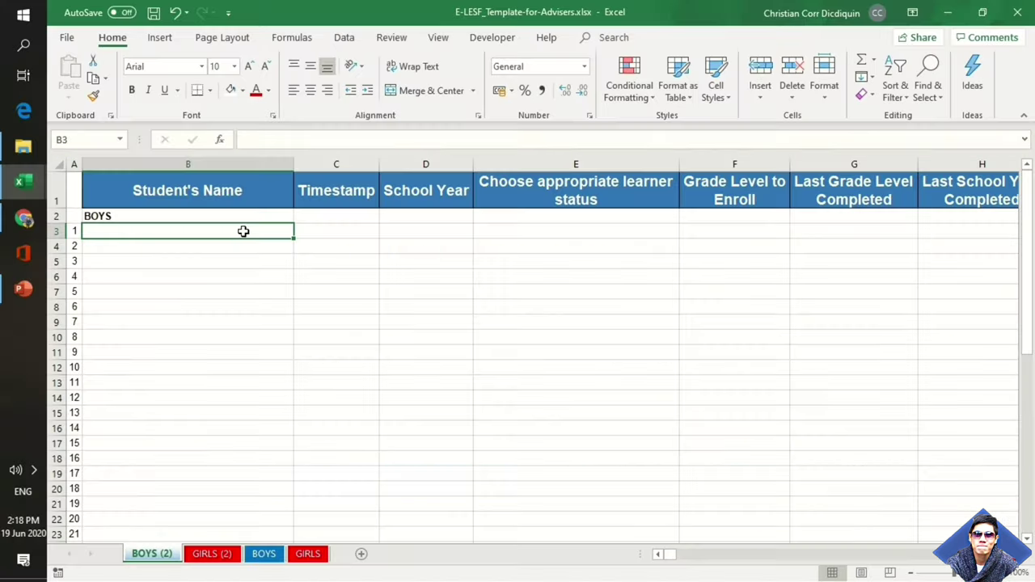
# Enter the sample text "small letters" in cell B3 of the advisers' template's BOYS (2) sheet
pyautogui.write('small letters')
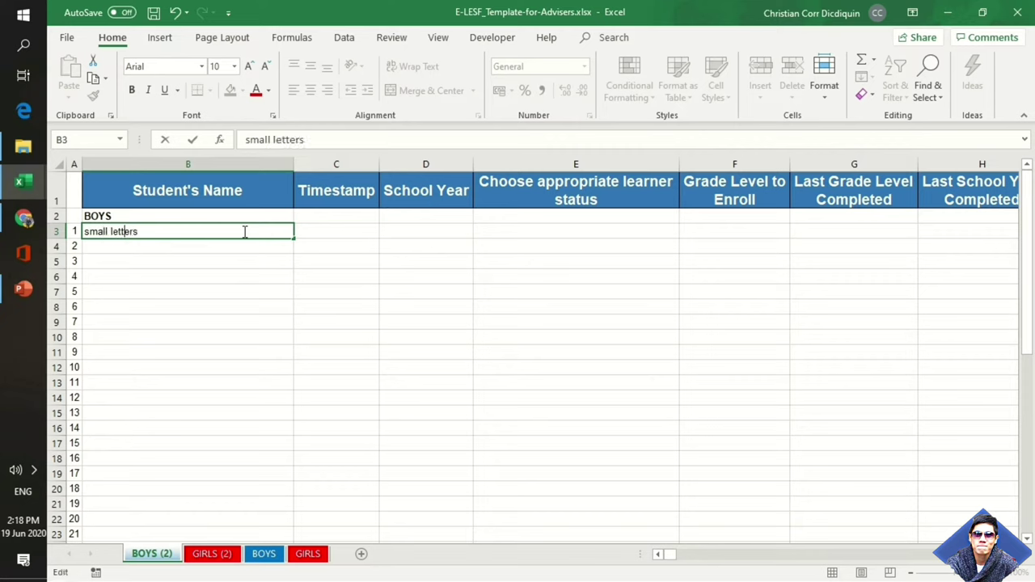
pyautogui.click(236, 347)
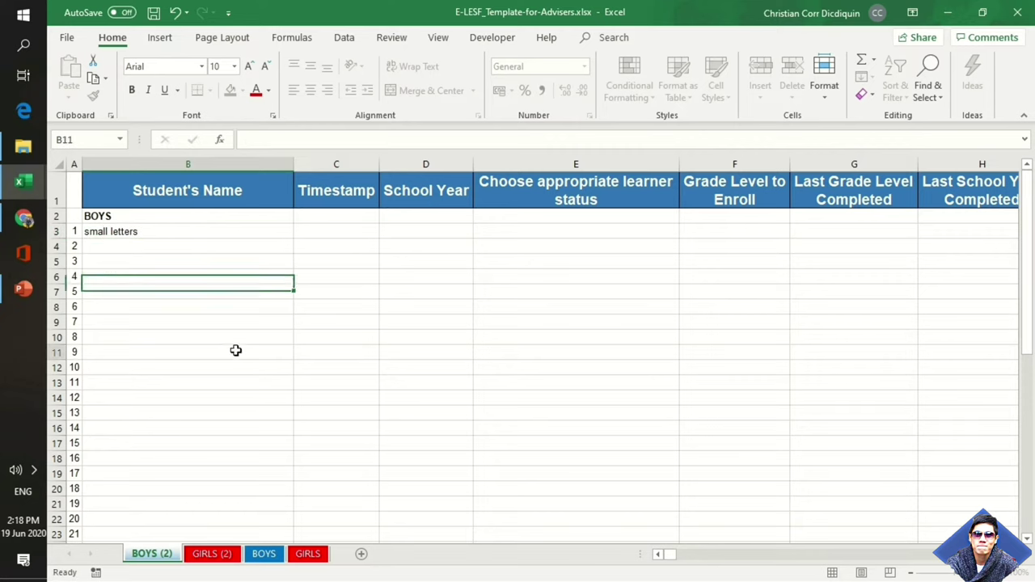
# Copy the sample text from B3 to cells D10 and E15, and check the linked cells in the BOYS sheet
pyautogui.click(215, 232)
pyautogui.hotkey('ctrl', 'c')
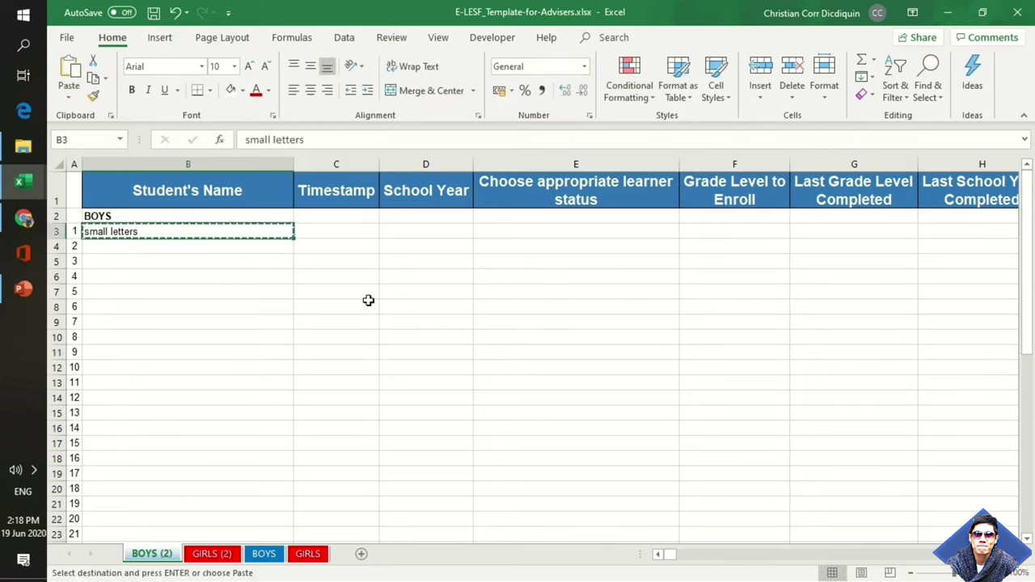
pyautogui.click(418, 340)
pyautogui.hotkey('ctrl', 'v')
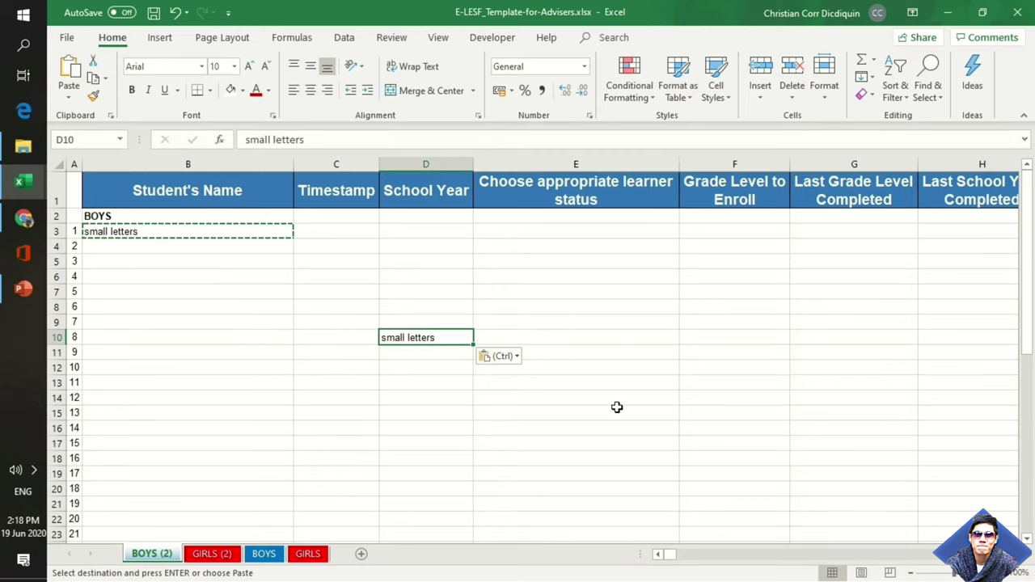
pyautogui.click(618, 412)
pyautogui.hotkey('ctrl', 'v')
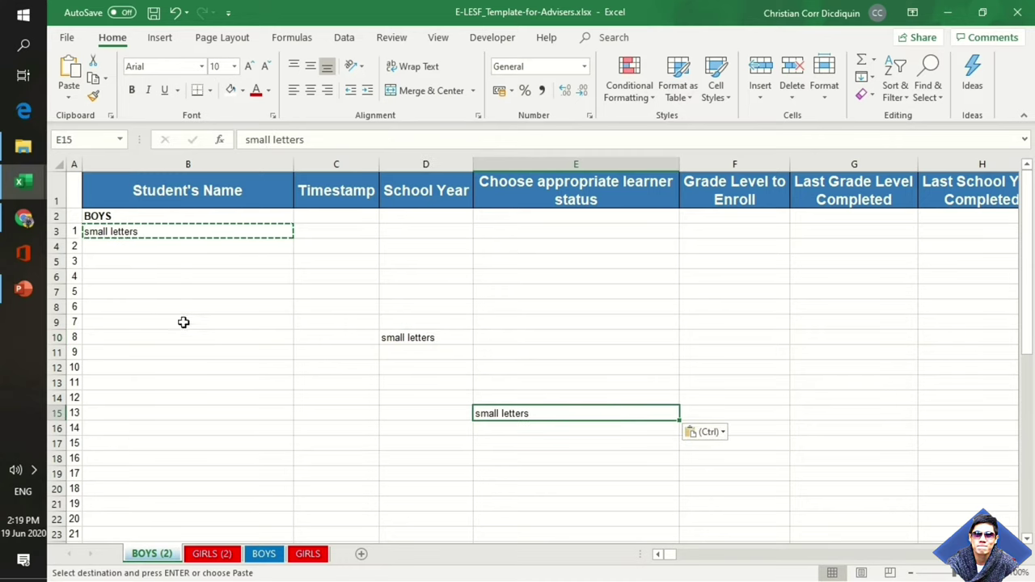
pyautogui.click(264, 553)
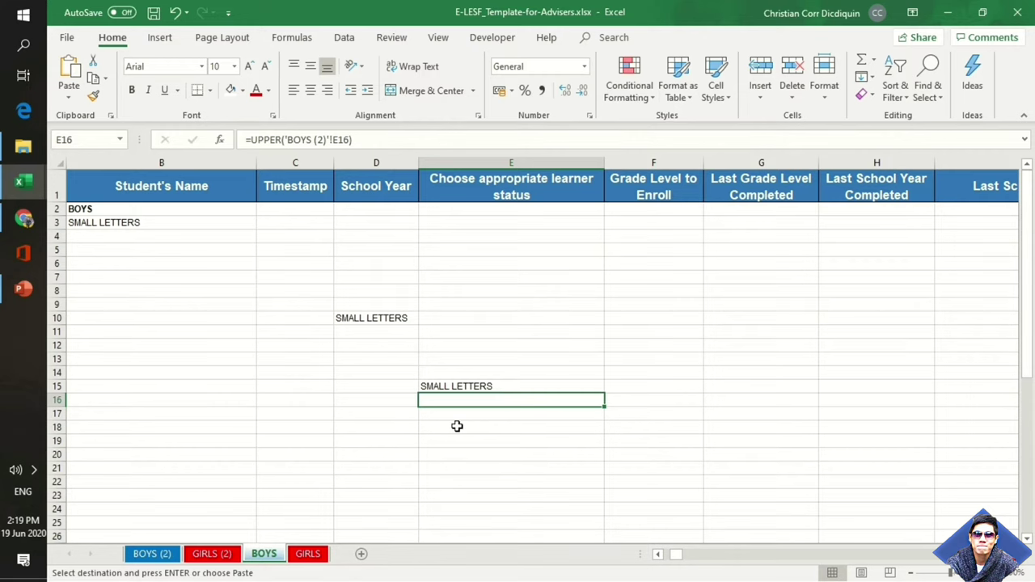
# Copy the response in row 5 of the Grade 10 workbook and paste it at cell C3 of the template's BOYS (2) sheet
pyautogui.hotkey('alt', 'Tab')
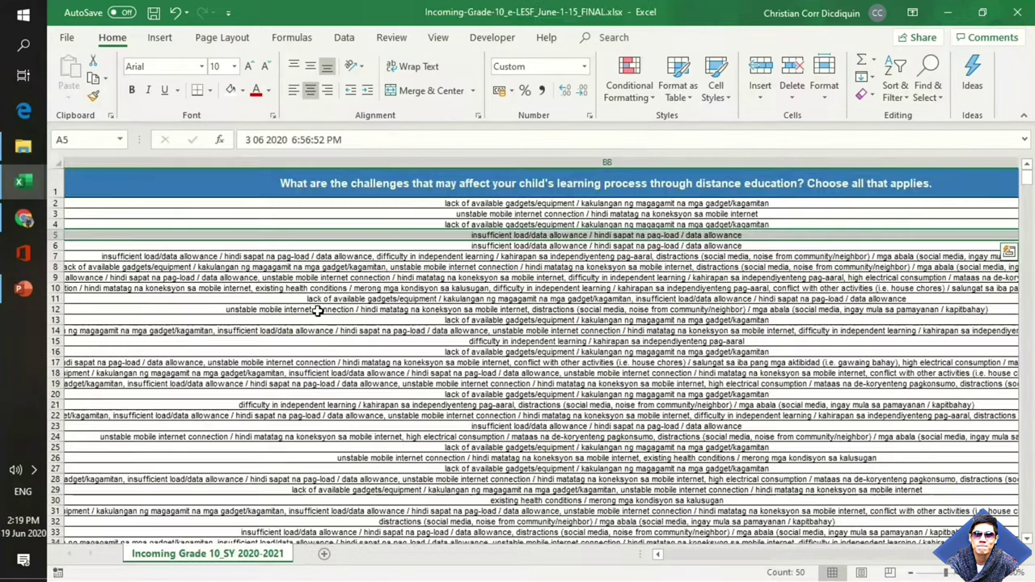
pyautogui.hotkey('ctrl', 'c')
pyautogui.press('Escape')
pyautogui.hotkey('ctrl', 'c')
pyautogui.hotkey('alt', 'Tab')
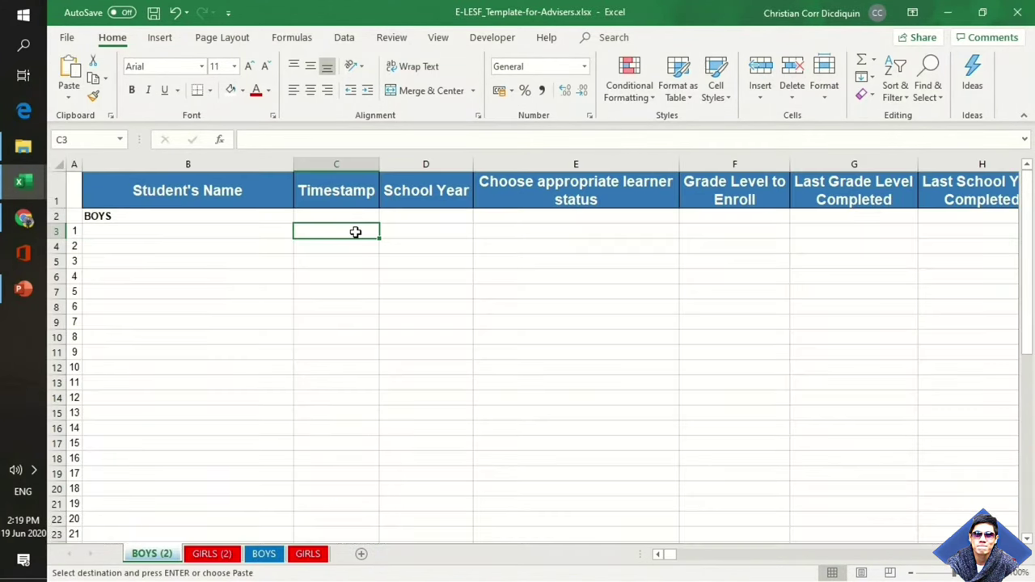
pyautogui.hotkey('ctrl', 'v')
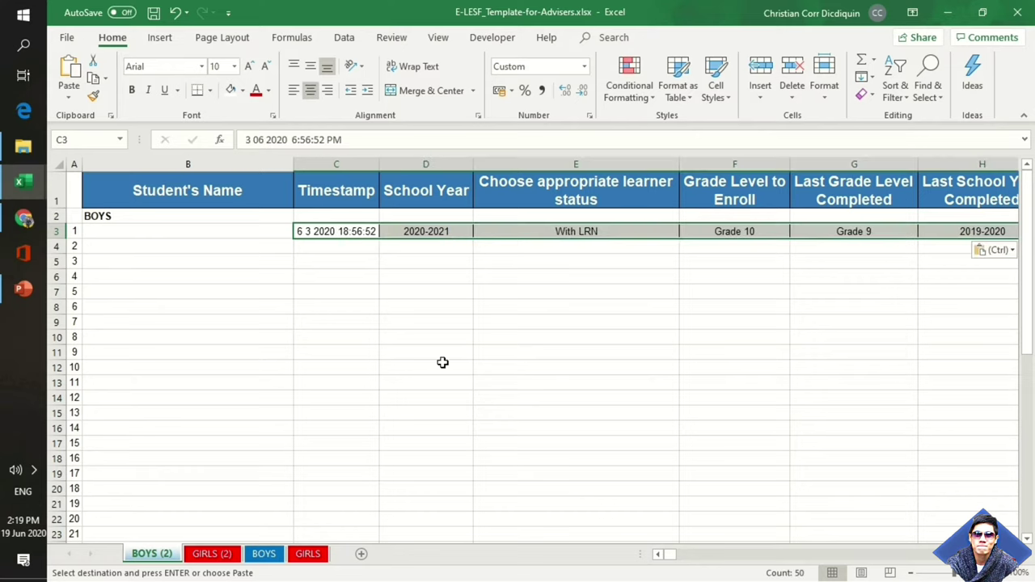
pyautogui.press('Right')
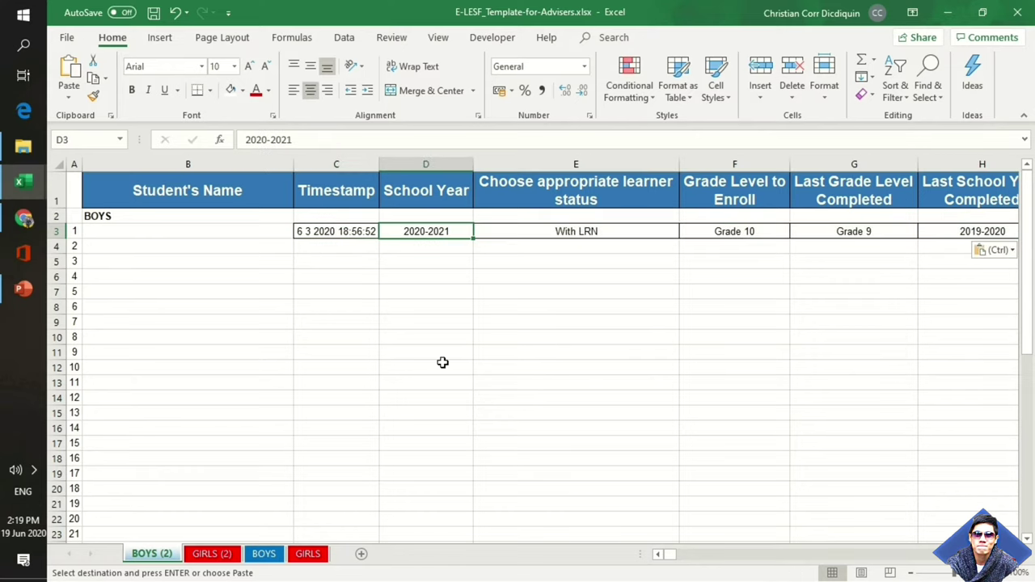
pyautogui.press('Left')
pyautogui.press('Left')
pyautogui.press('Right')
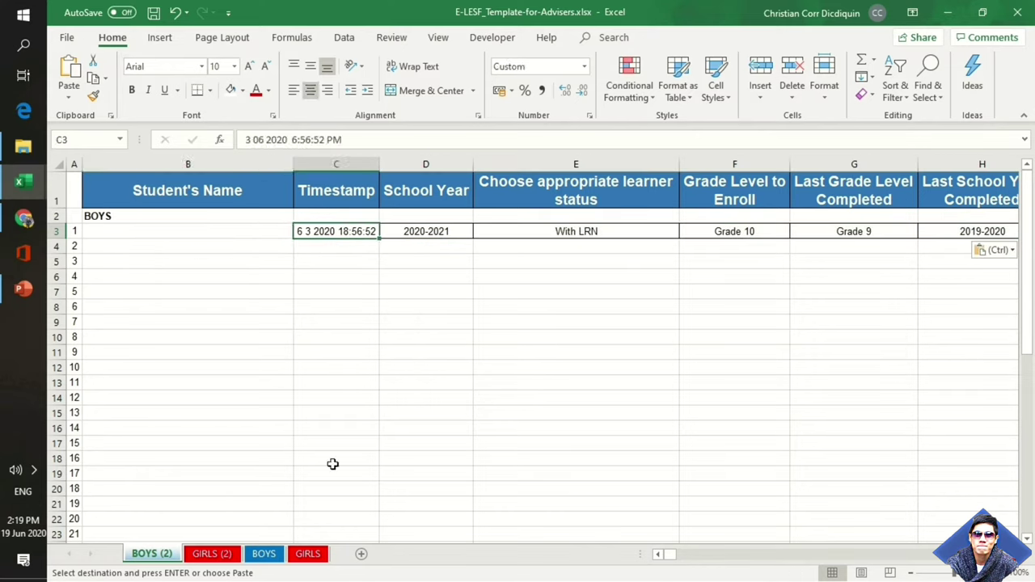
# Enter the student's last and first name in cell B3 beside the pasted response
pyautogui.click(216, 235)
pyautogui.write('dela cruz,')
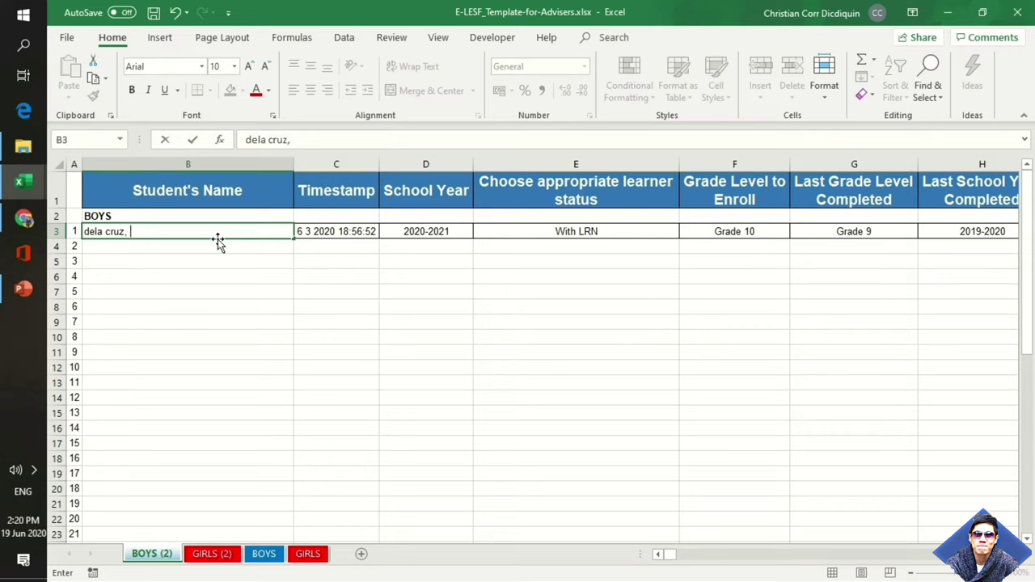
pyautogui.write('juan')
pyautogui.click(334, 323)
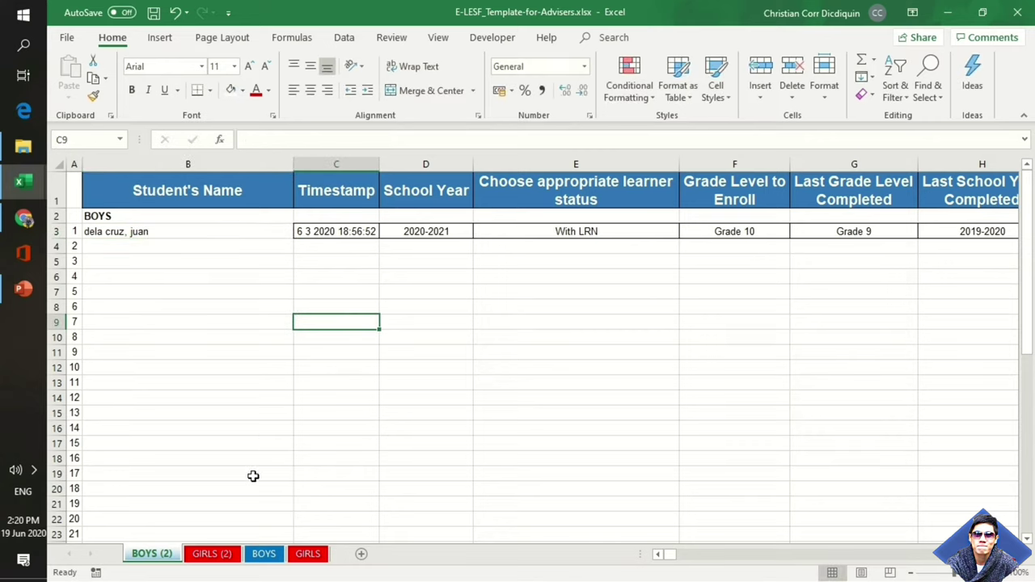
# Examine the linked uppercase copy of the student's response in the BOYS sheet
pyautogui.click(263, 554)
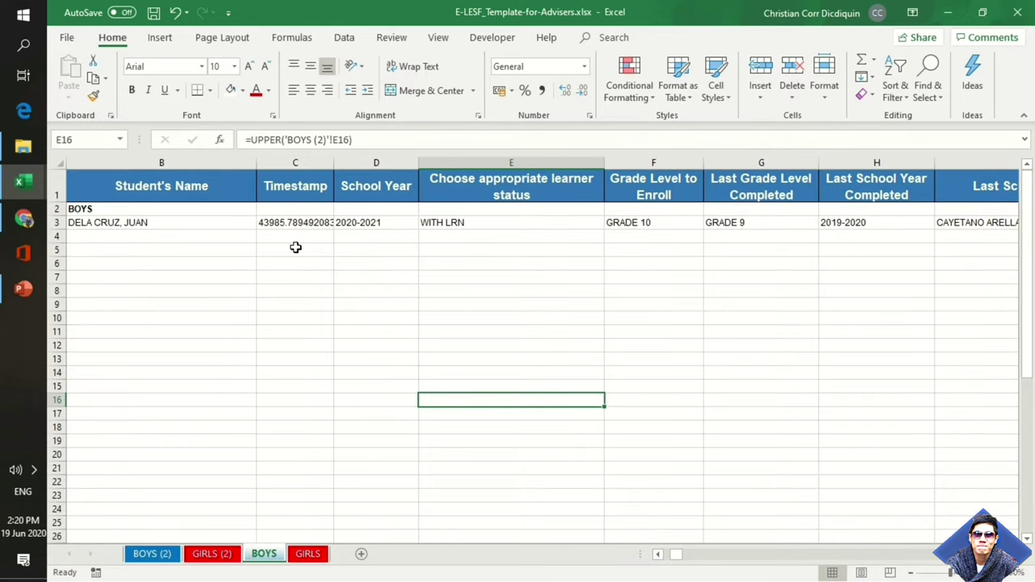
pyautogui.press('Up')
pyautogui.press('Up')
pyautogui.press('Up')
pyautogui.press('Up')
pyautogui.press('Up')
pyautogui.press('Up')
pyautogui.press('Up')
pyautogui.press('Up')
pyautogui.press('Up')
pyautogui.press('Up')
pyautogui.press('Up')
pyautogui.press('Up')
pyautogui.press('Up')
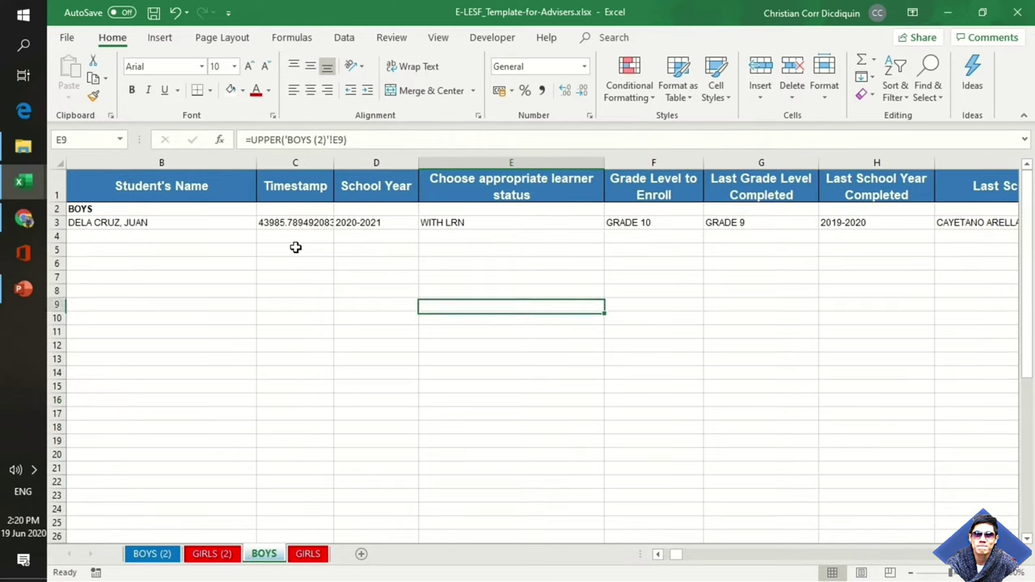
pyautogui.press('Right')
pyautogui.press('Right')
pyautogui.press('Right')
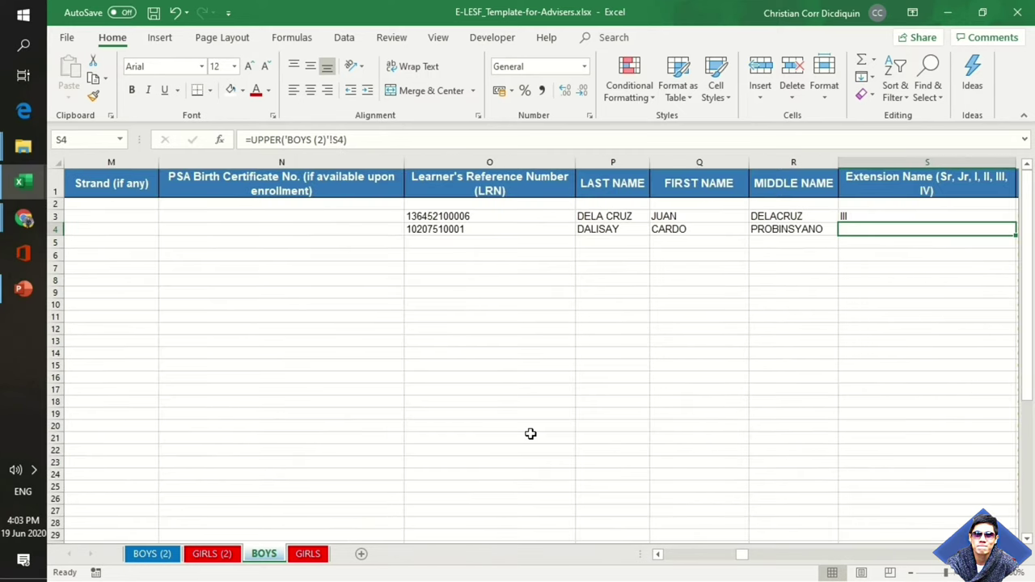
# Copy the second student's last name from P4, paste it as values into cell B6 of the summary database, and return to the template
pyautogui.press('Left')
pyautogui.press('Left')
pyautogui.press('Left')
pyautogui.hotkey('ctrl', 'c')
pyautogui.hotkey('alt', 'Tab')
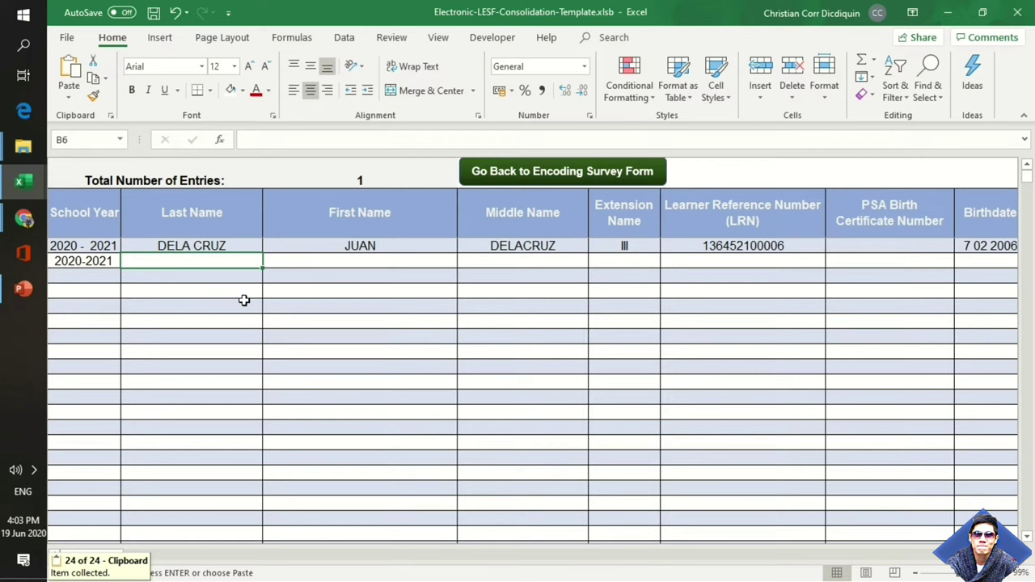
pyautogui.hotkey('ctrl', 'v')
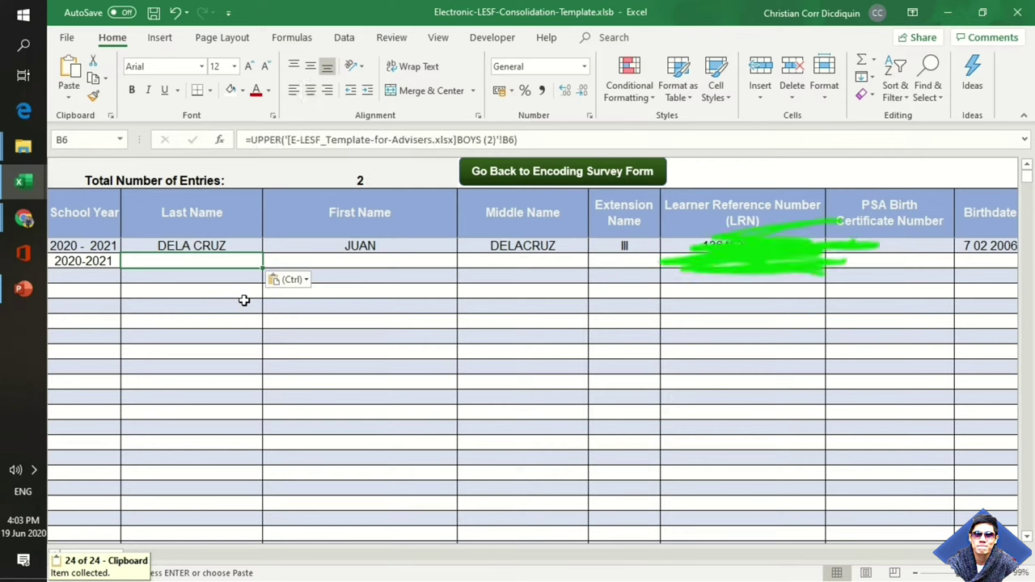
pyautogui.click(307, 285)
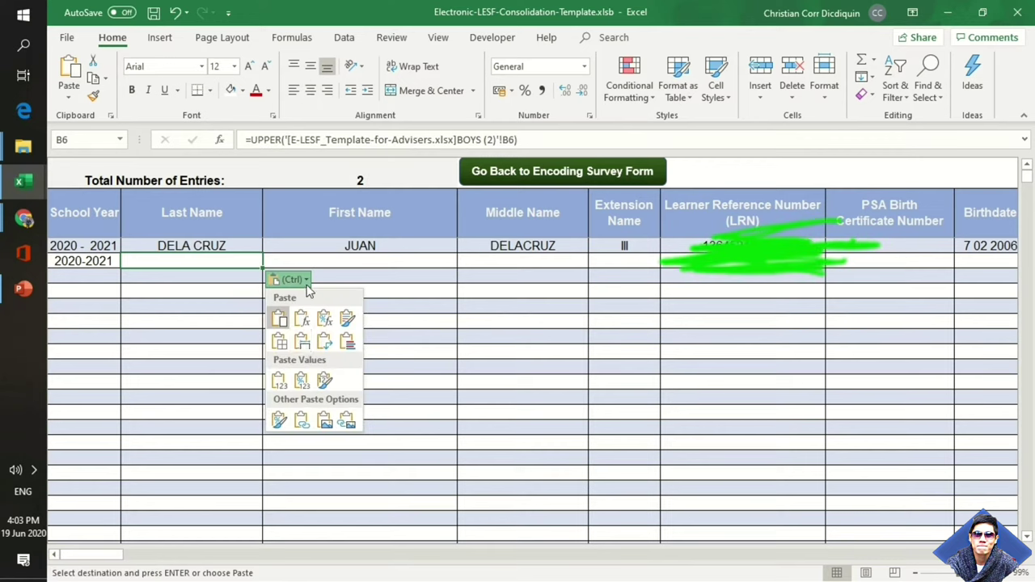
pyautogui.click(280, 380)
pyautogui.hotkey('alt', 'Tab')
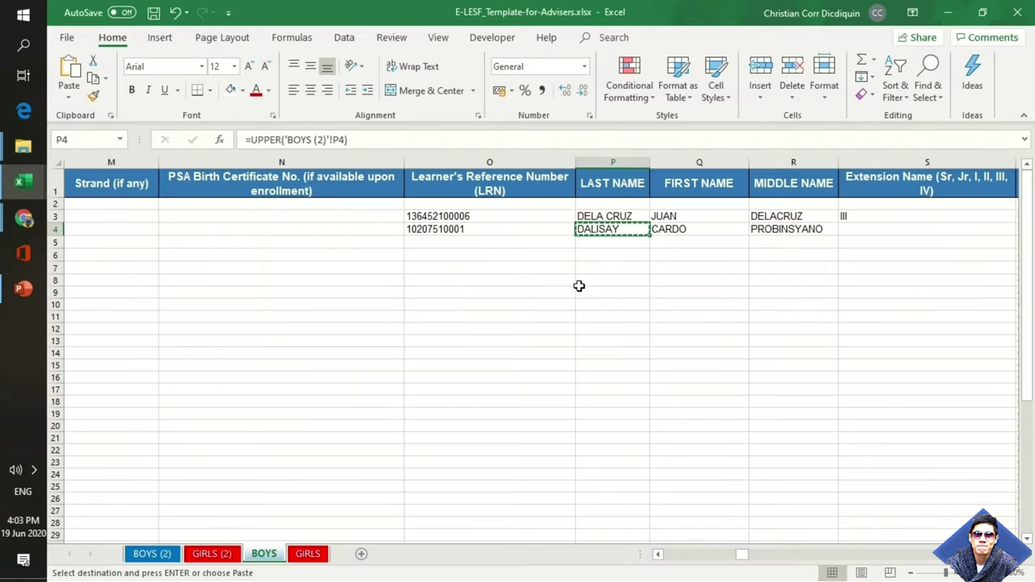
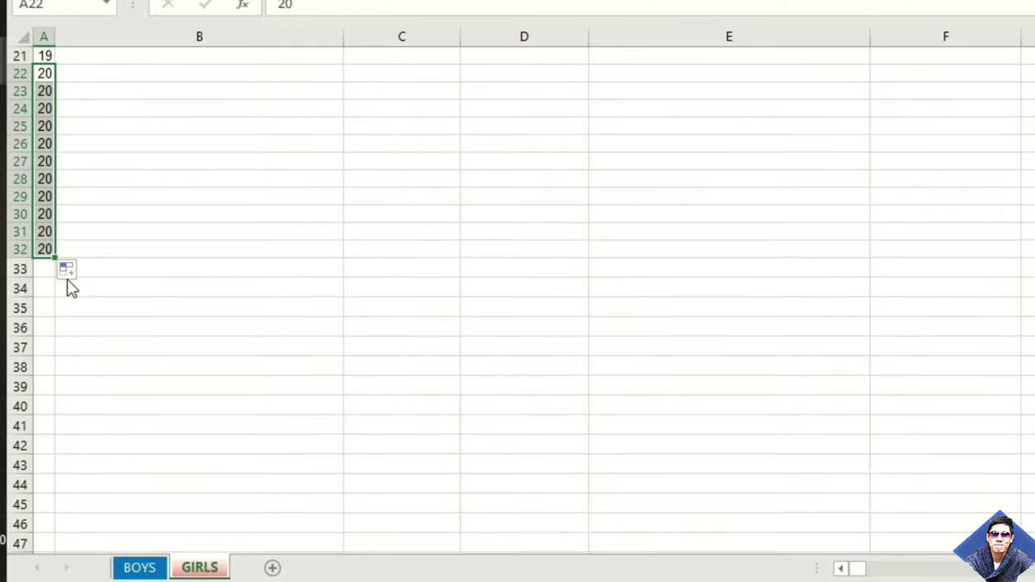
# Convert the repeated 20s in column A of the GIRLS sheet into a consecutive series, clear A28:A32, and return to cell B1
pyautogui.click(83, 273)
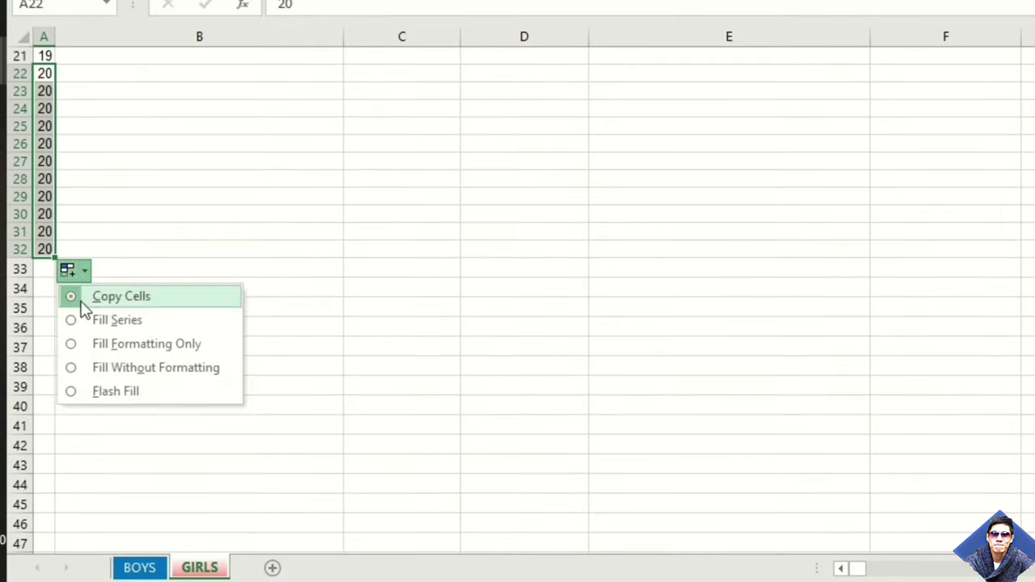
pyautogui.click(78, 320)
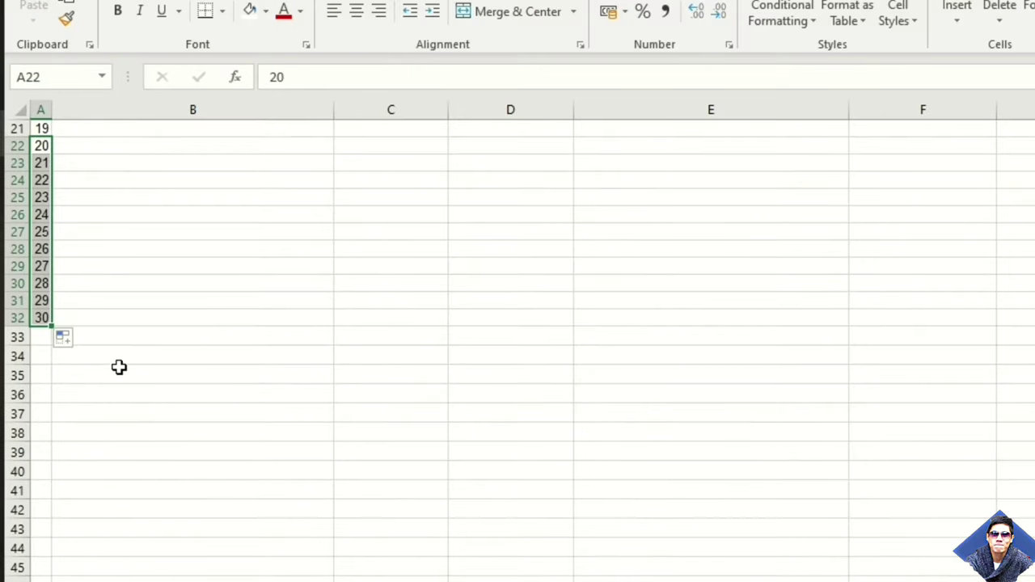
pyautogui.click(141, 303)
pyautogui.moveTo(41, 250); pyautogui.dragTo(34, 320)
pyautogui.press('Delete')
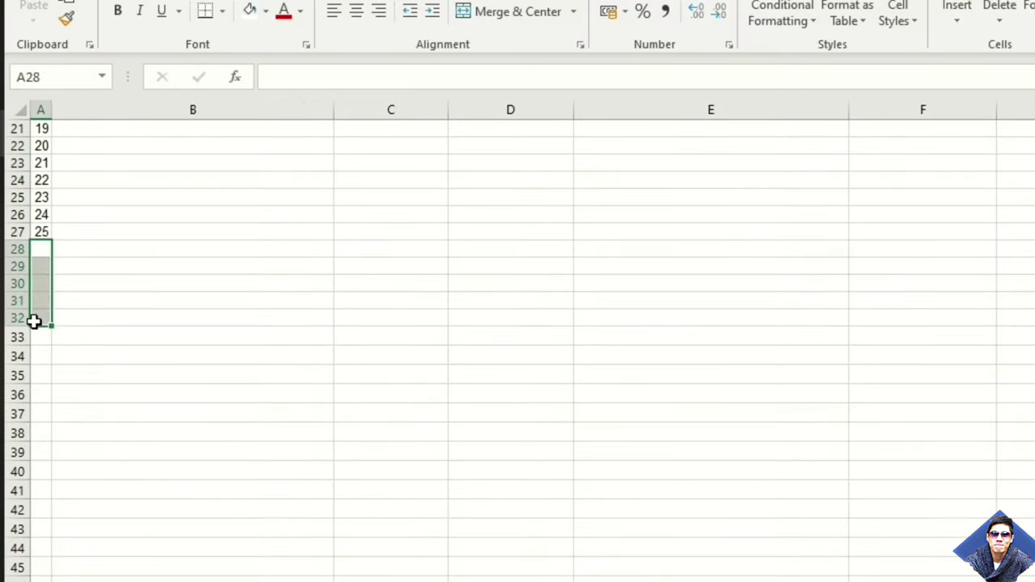
pyautogui.click(169, 340)
pyautogui.press('Up')
pyautogui.press('Up')
pyautogui.press('Up')
pyautogui.press('Up')
pyautogui.press('Up')
pyautogui.press('Up')
pyautogui.press('Up')
pyautogui.press('Up')
pyautogui.press('Up')
pyautogui.press('Up')
pyautogui.press('Up')
pyautogui.press('Up')
pyautogui.press('Up')
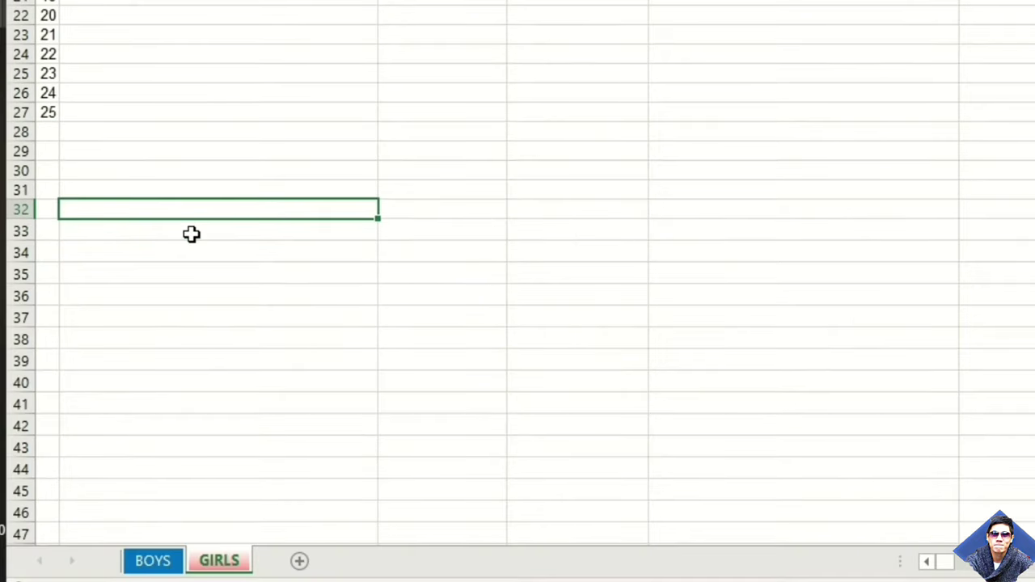
pyautogui.press('Up')
pyautogui.press('Up')
pyautogui.press('Up')
pyautogui.press('Up')
pyautogui.press('Up')
pyautogui.press('Up')
pyautogui.press('Up')
pyautogui.press('Up')
pyautogui.press('Up')
pyautogui.press('Up')
pyautogui.press('Up')
pyautogui.press('Up')
pyautogui.press('Up')
pyautogui.press('Up')
pyautogui.press('Up')
pyautogui.press('Up')
pyautogui.press('Up')
pyautogui.press('Up')
pyautogui.press('Up')
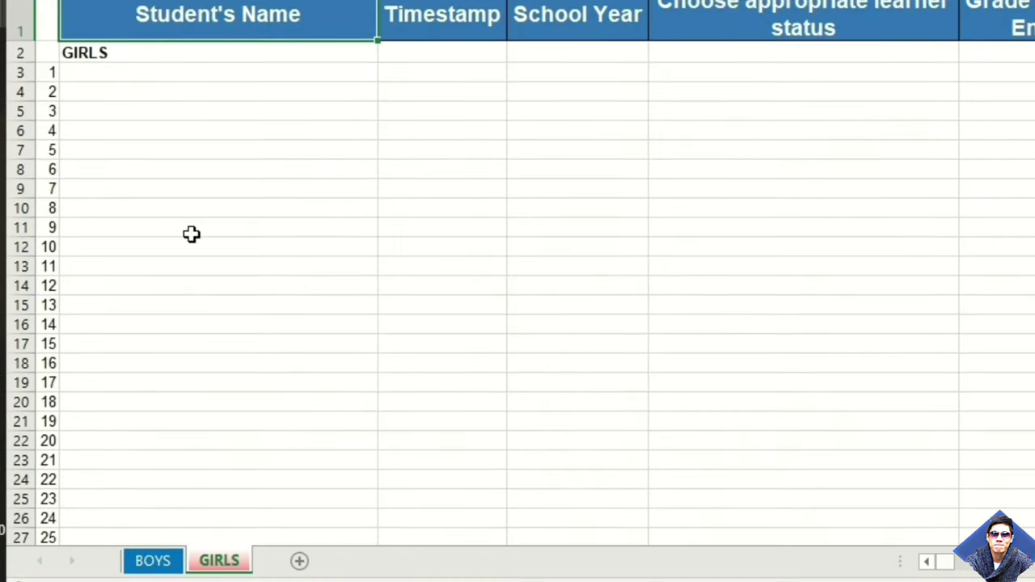
# Create a copy of the BOYS sheet in the same workbook, placed before the original BOYS sheet
pyautogui.rightClick(164, 569)
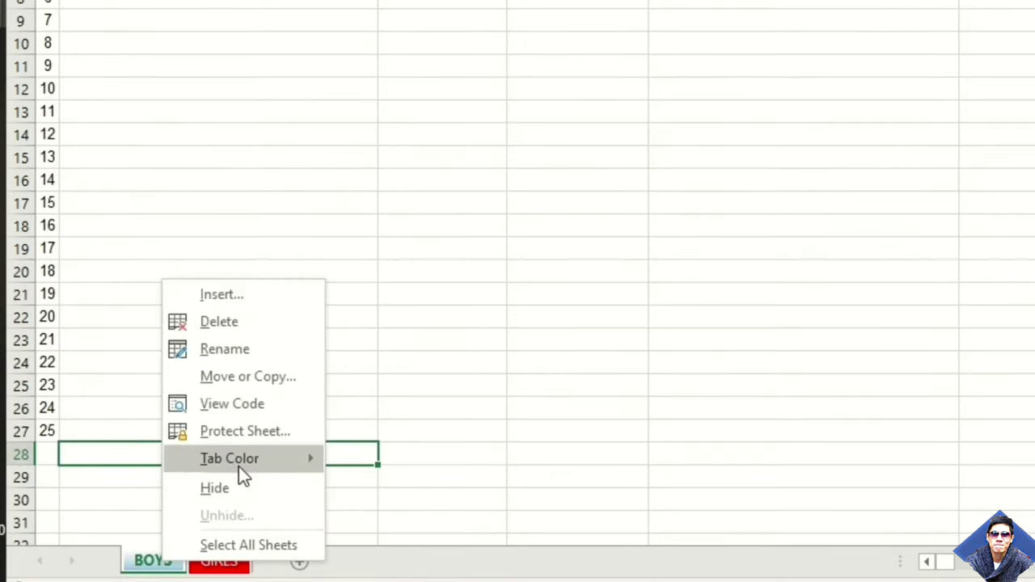
pyautogui.click(272, 378)
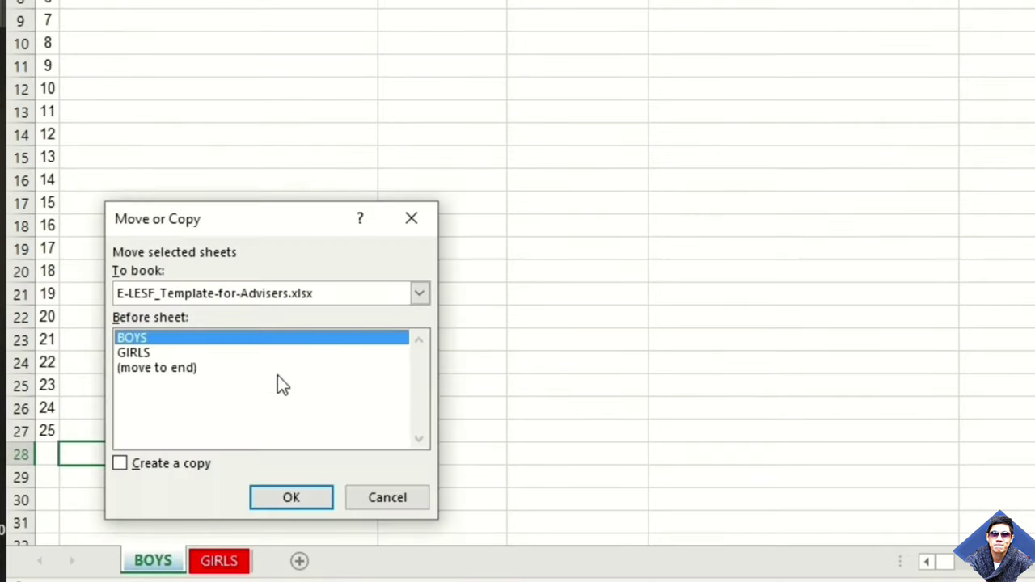
pyautogui.click(151, 465)
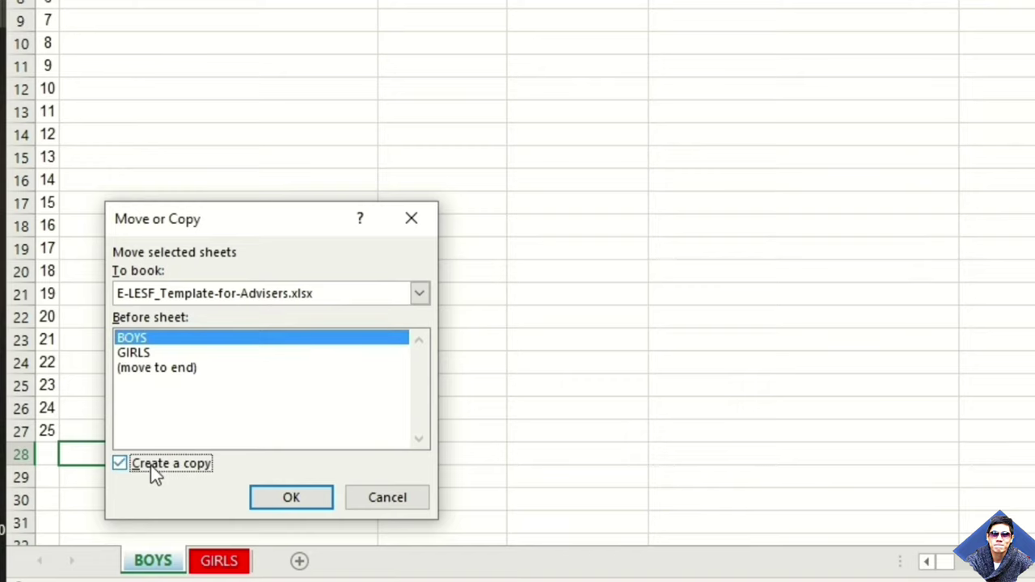
pyautogui.click(291, 498)
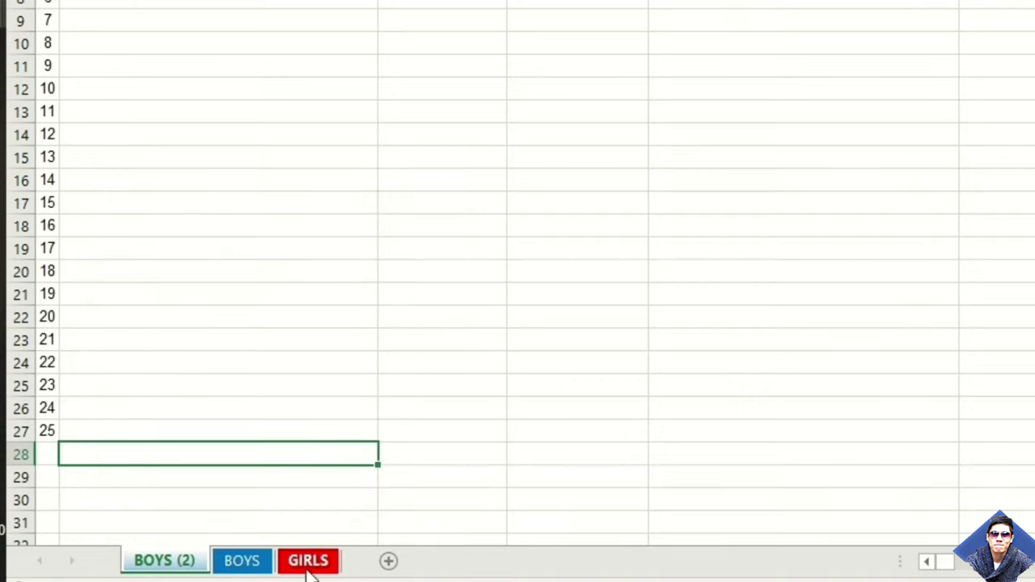
# Create a copy of the GIRLS sheet and move the copy directly after the BOYS (2) sheet
pyautogui.rightClick(312, 566)
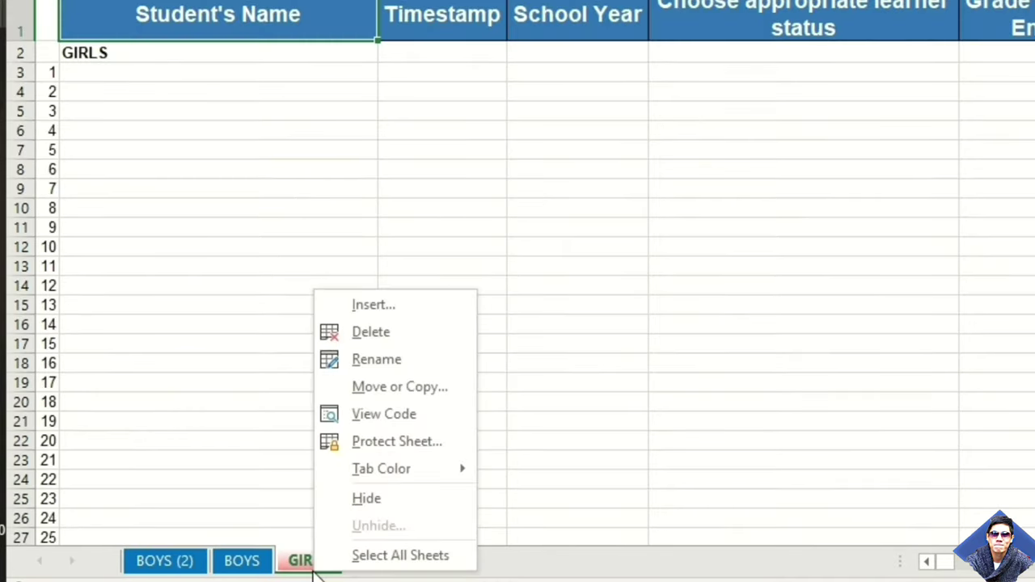
pyautogui.click(365, 396)
pyautogui.click(255, 390)
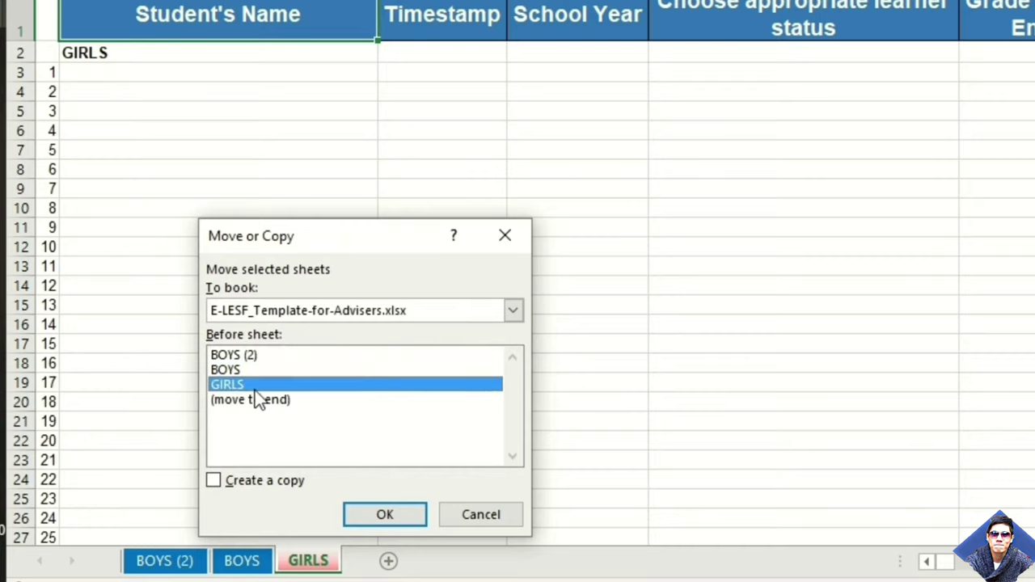
pyautogui.click(297, 486)
pyautogui.click(373, 524)
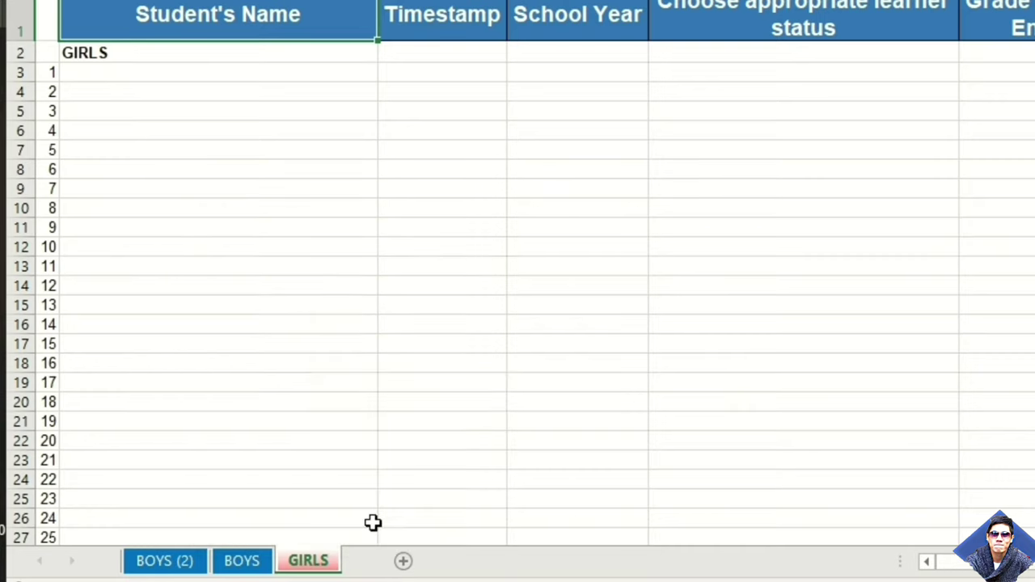
pyautogui.moveTo(358, 561)
pyautogui.mouseDown()
pyautogui.moveTo(216, 574)
pyautogui.moveTo(185, 562)
pyautogui.mouseUp()
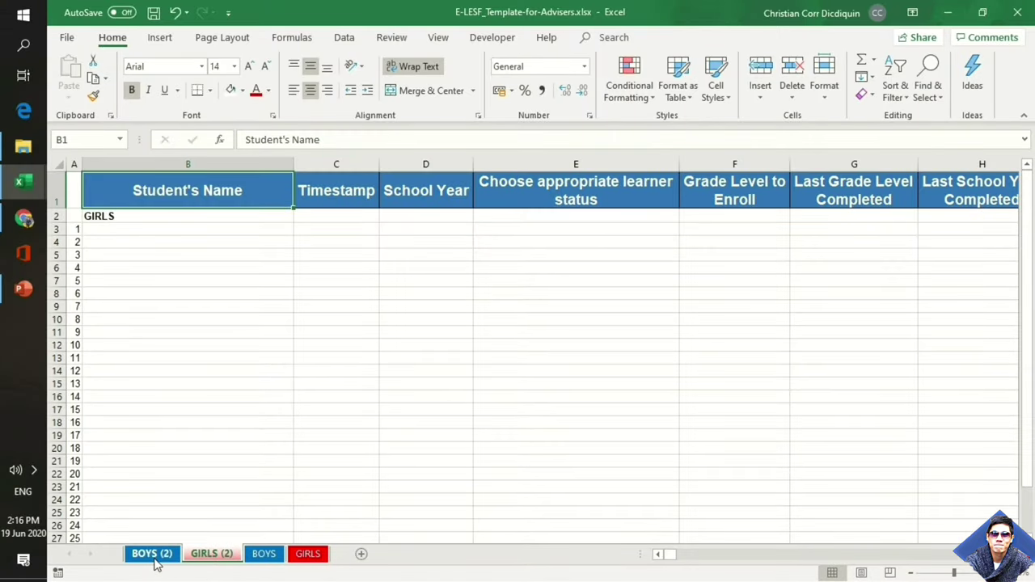
# Examine the BOYS (2), BOYS and GIRLS (2) sheets from their header rows
pyautogui.click(152, 555)
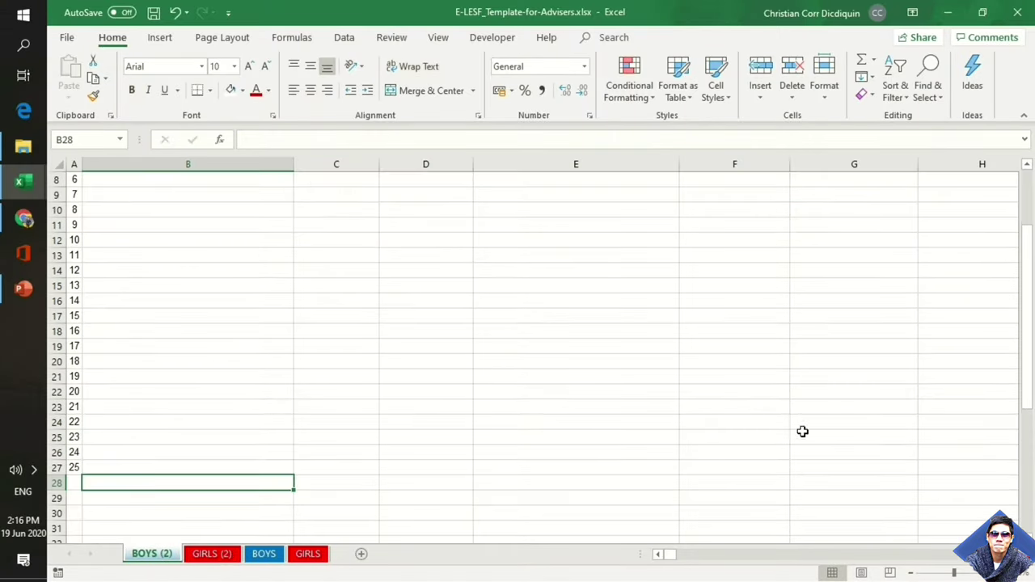
pyautogui.moveTo(1022, 386); pyautogui.dragTo(1028, 307)
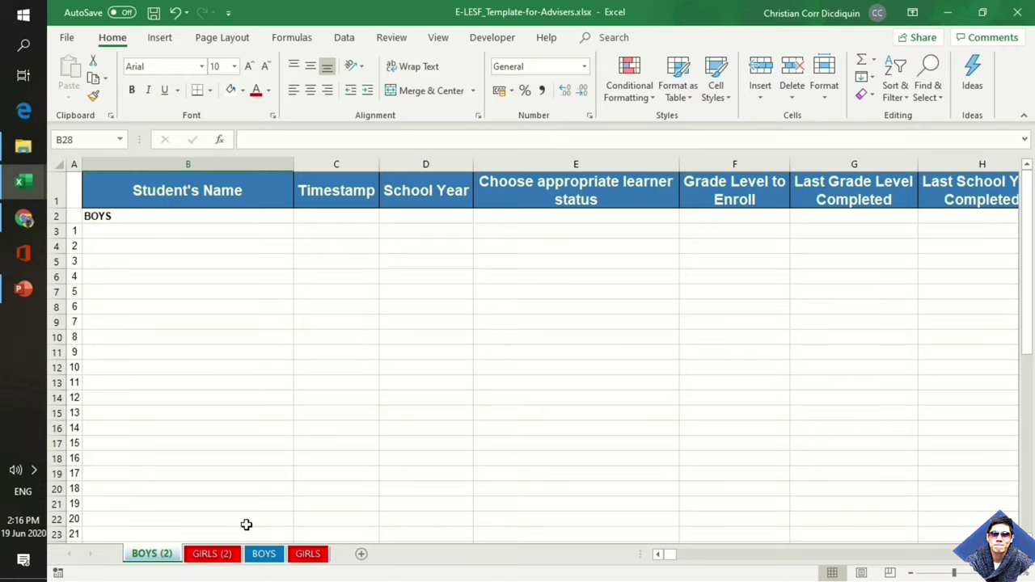
pyautogui.click(263, 557)
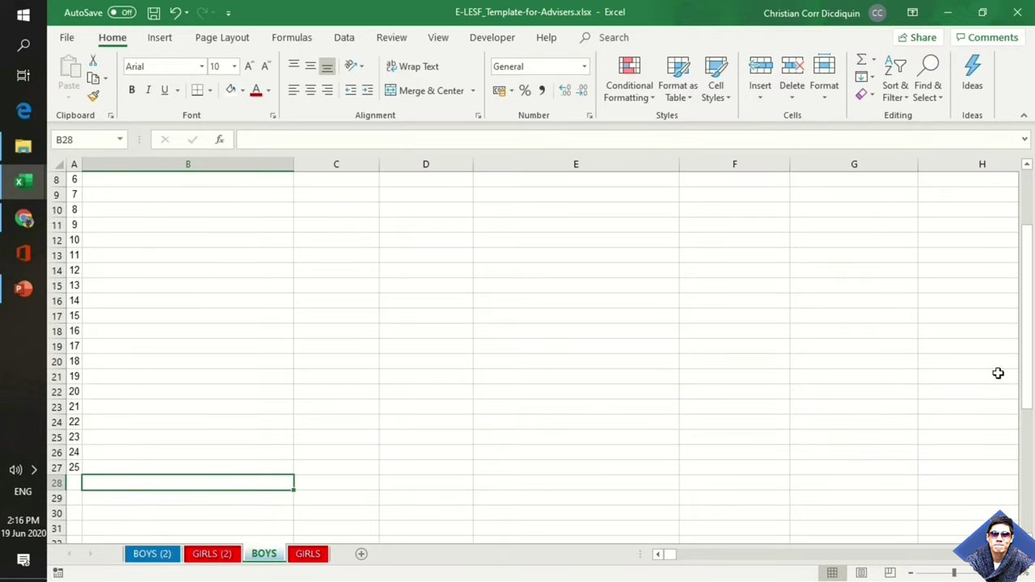
pyautogui.moveTo(1030, 372); pyautogui.dragTo(1030, 288)
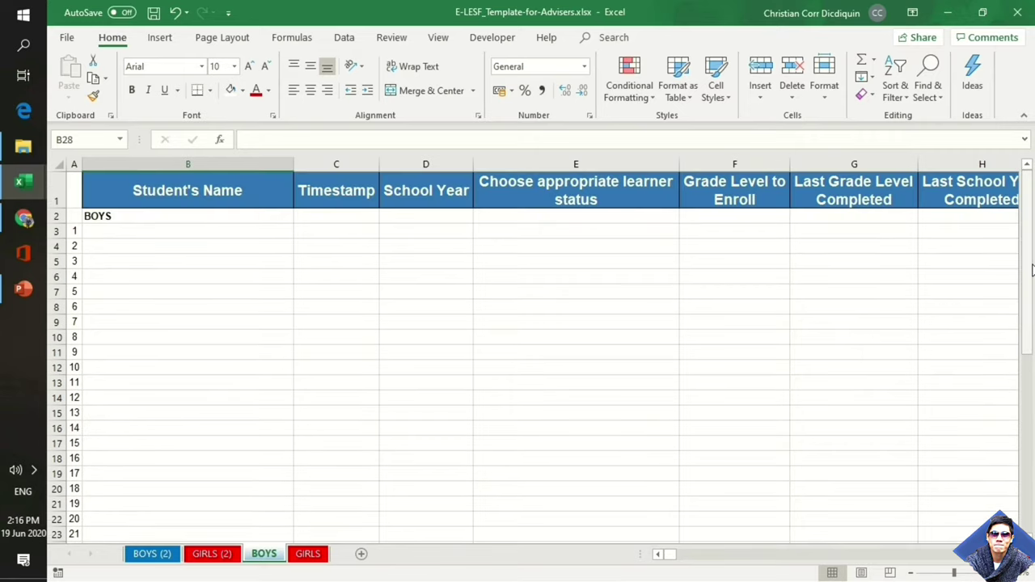
pyautogui.click(156, 233)
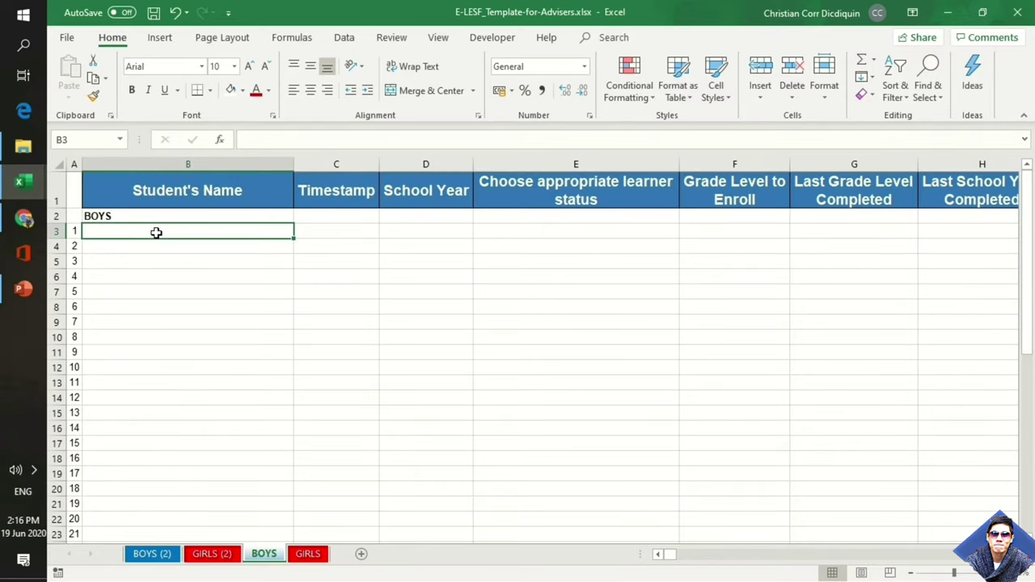
pyautogui.click(206, 557)
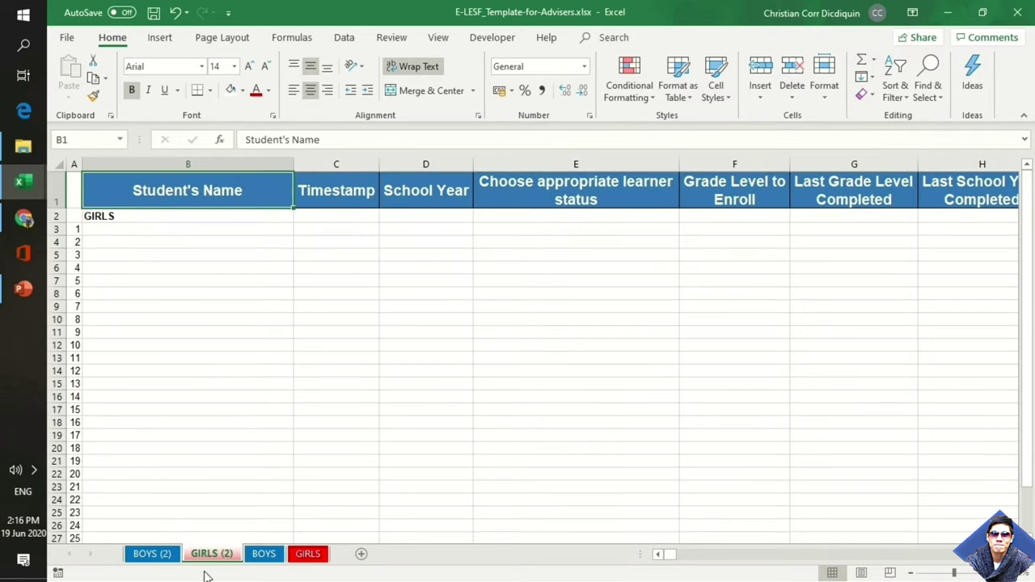
pyautogui.click(153, 556)
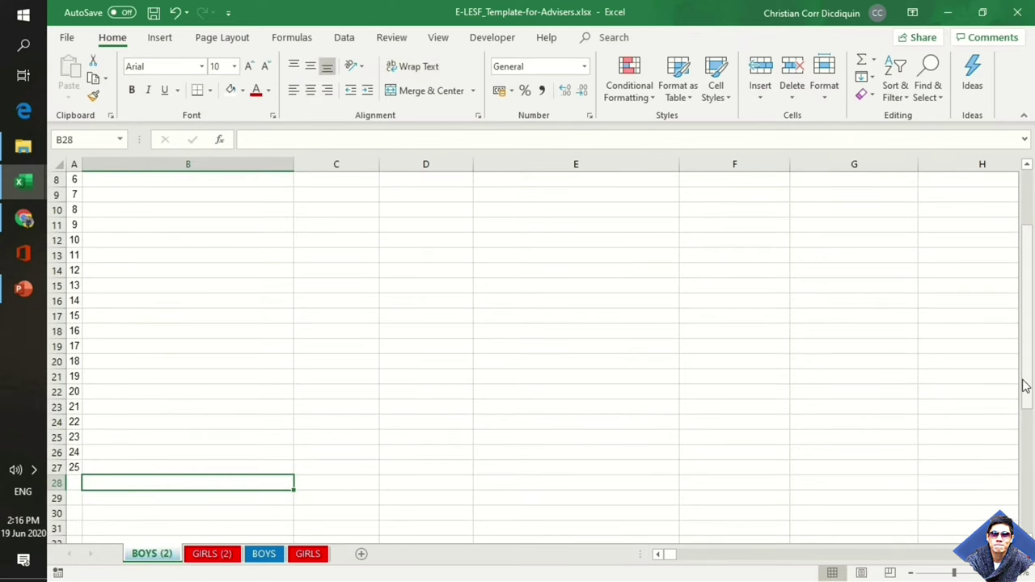
pyautogui.moveTo(1025, 385); pyautogui.dragTo(1028, 307)
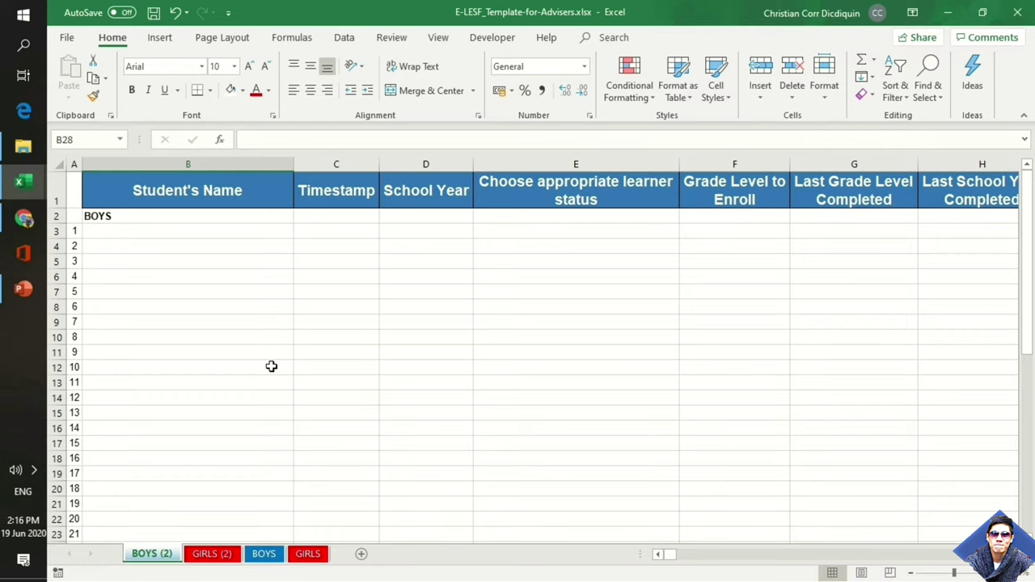
# Enter the formula =UPPER('BOYS (2)'!B3) in cell B3 of the BOYS sheet
pyautogui.click(156, 232)
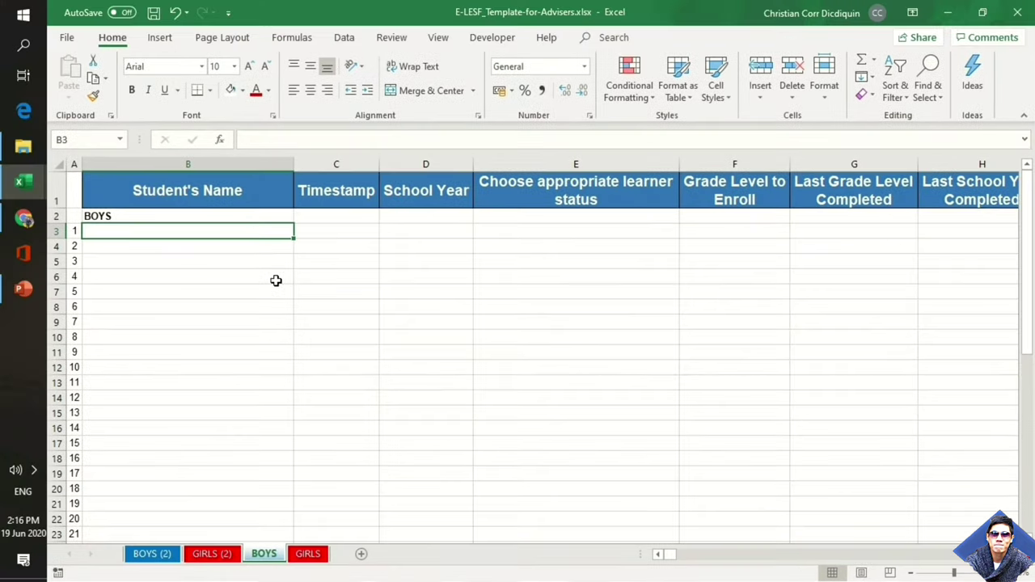
pyautogui.write('=')
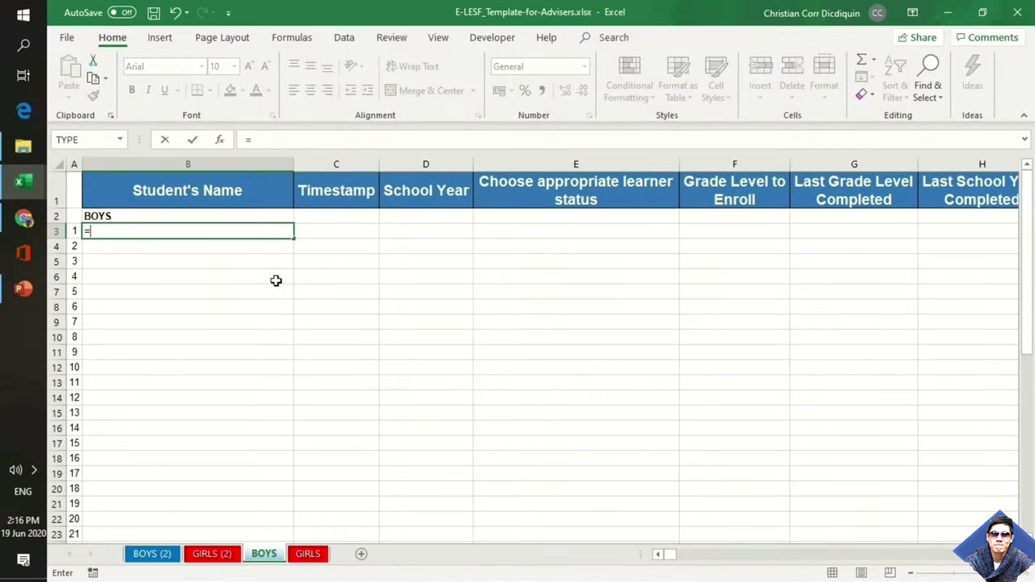
pyautogui.write('upper')
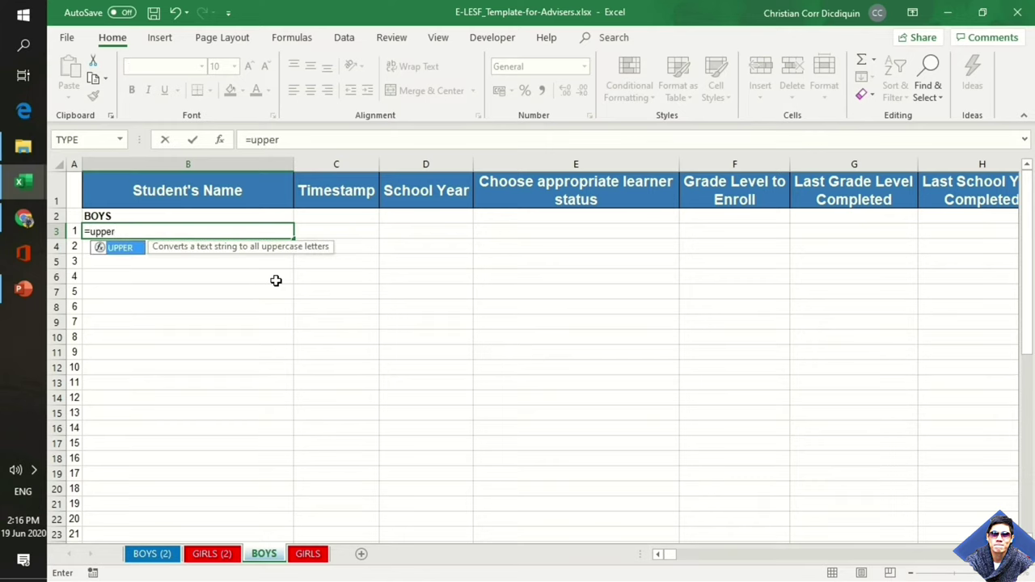
pyautogui.write('(')
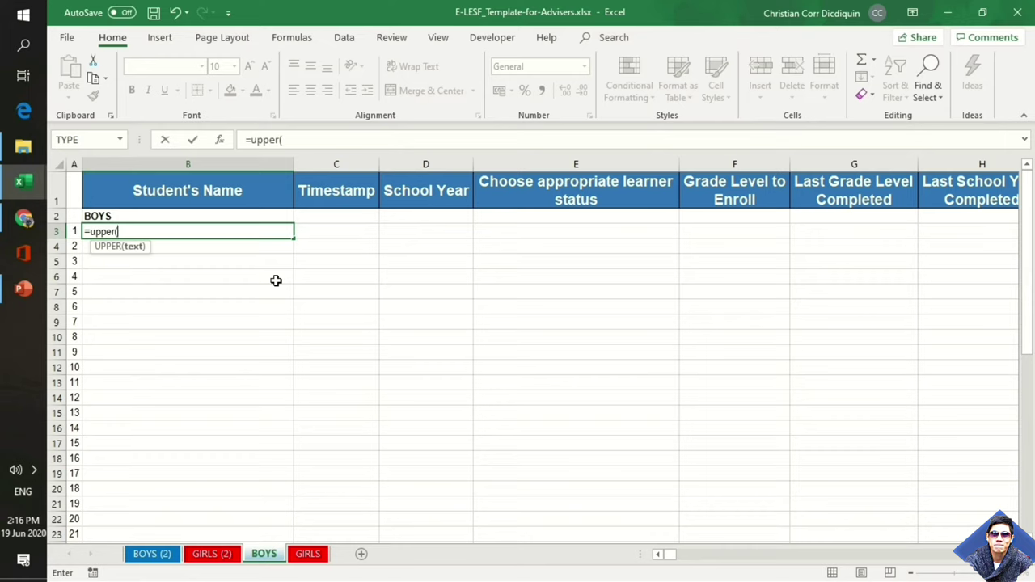
pyautogui.click(152, 554)
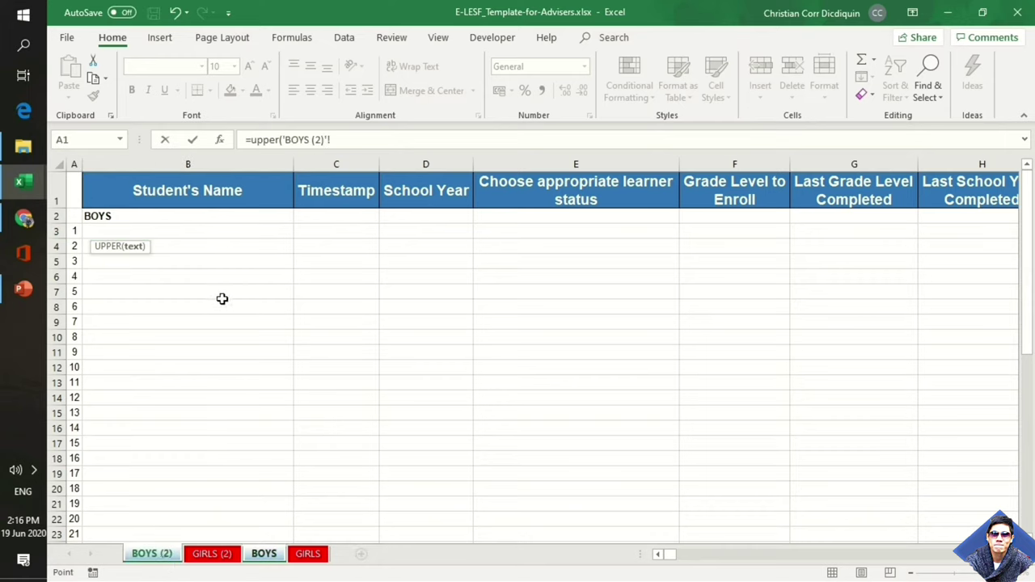
pyautogui.click(184, 233)
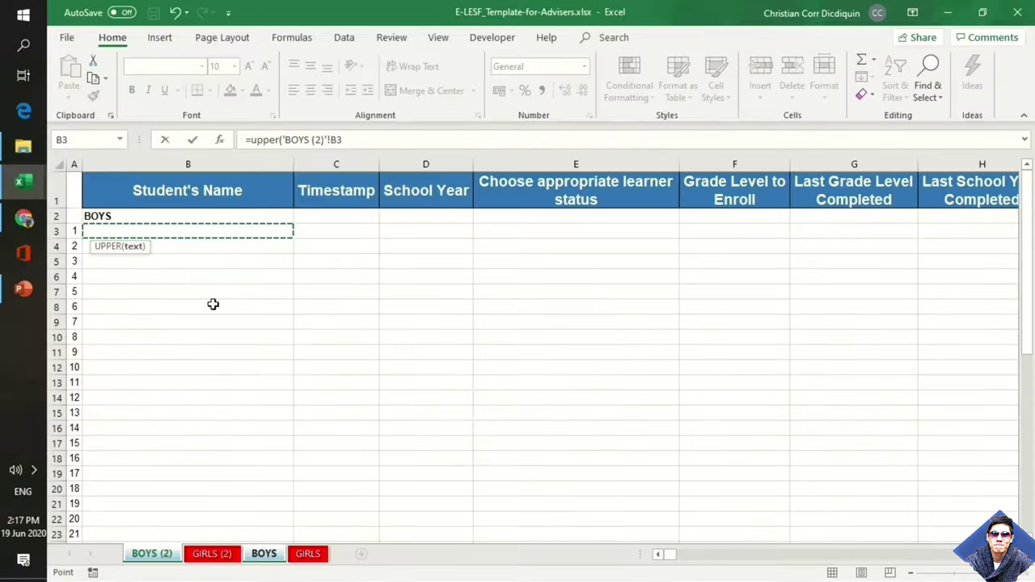
pyautogui.write(')')
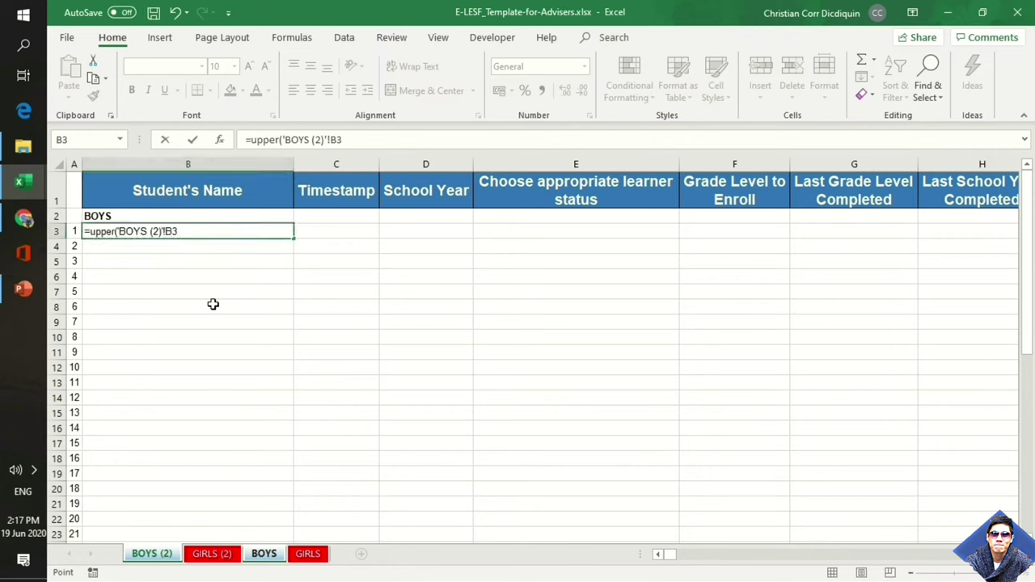
pyautogui.press('Return')
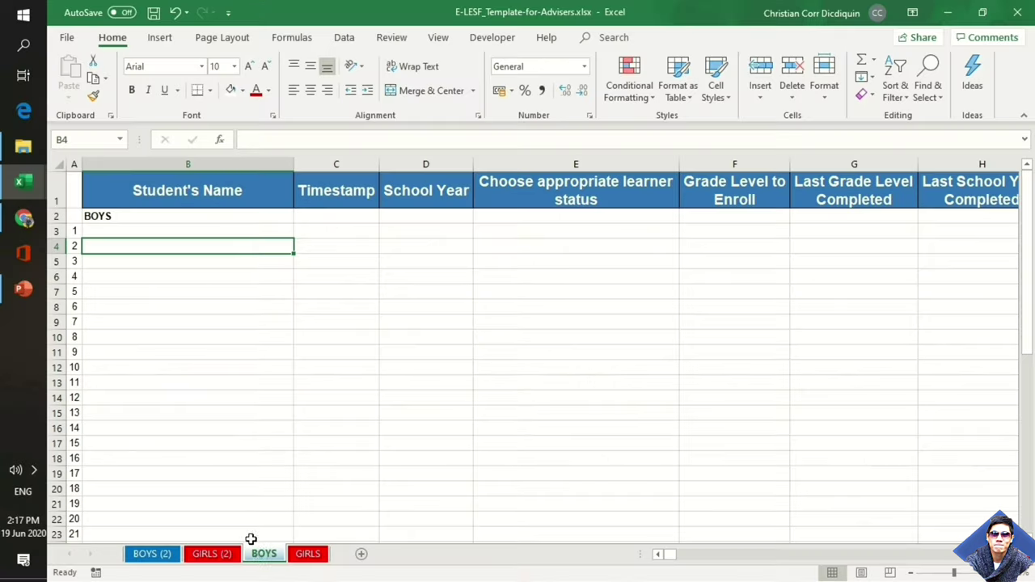
# Enter the sample text "small letters" in cell B3 of the BOYS (2) sheet and check the linked cell in the BOYS sheet
pyautogui.click(170, 557)
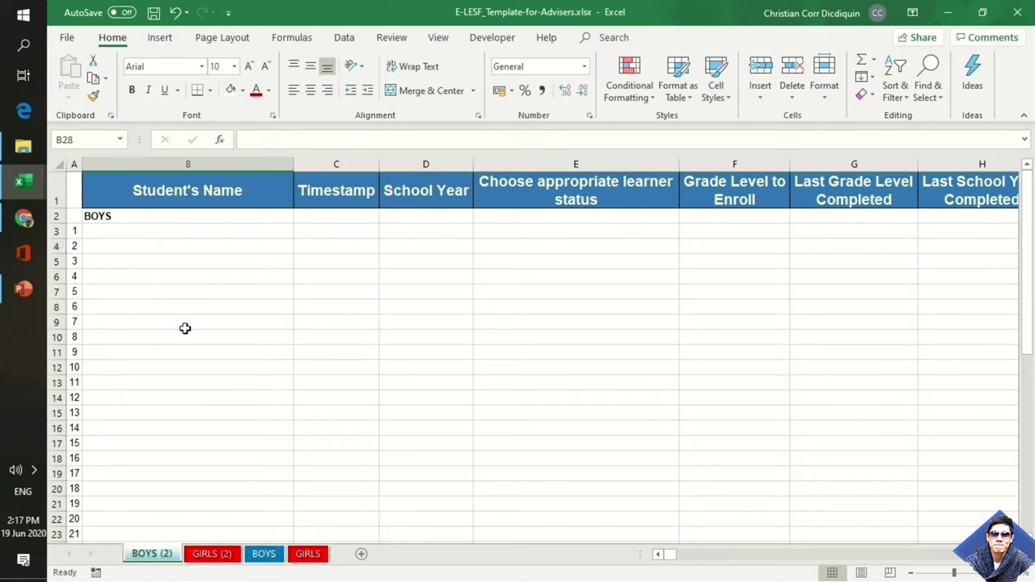
pyautogui.click(191, 232)
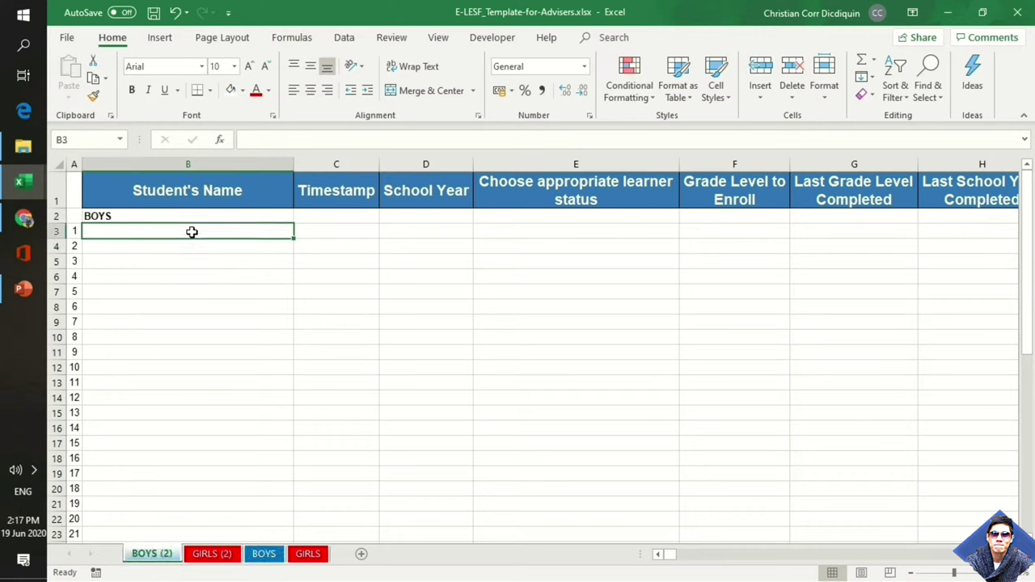
pyautogui.write('small letters')
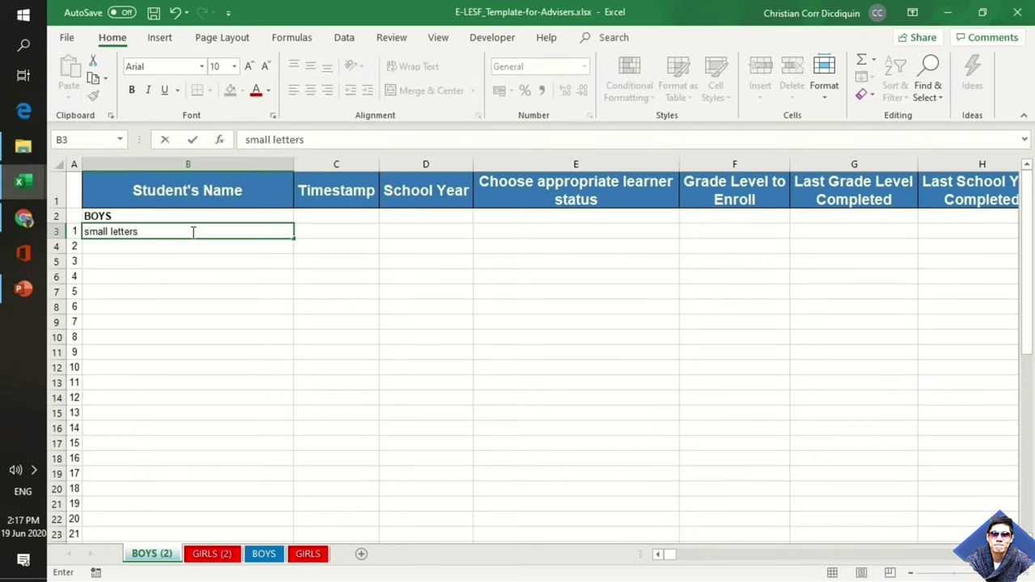
pyautogui.click(264, 554)
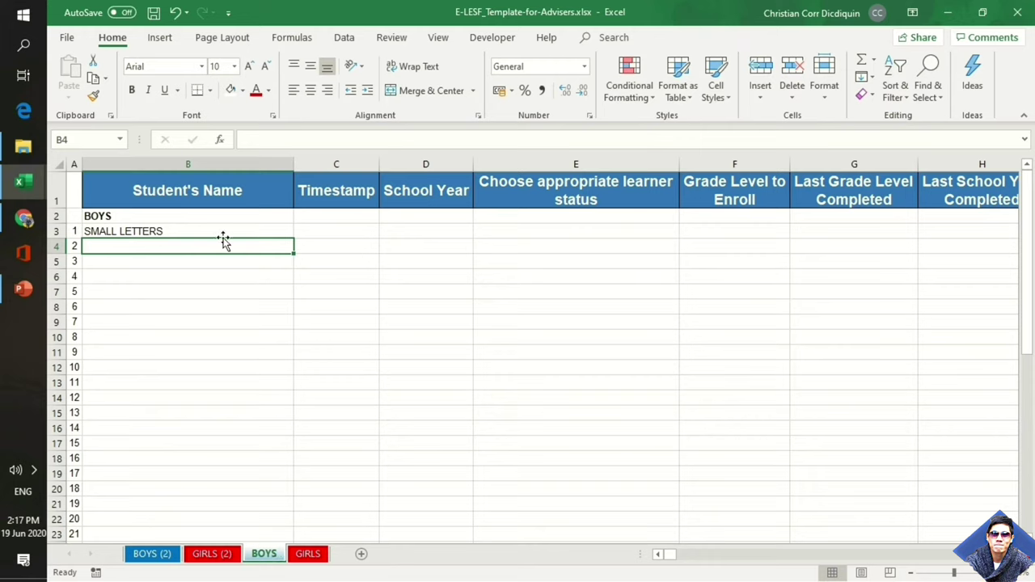
# Clear the sample text from cell B3 of the BOYS (2) sheet
pyautogui.click(173, 553)
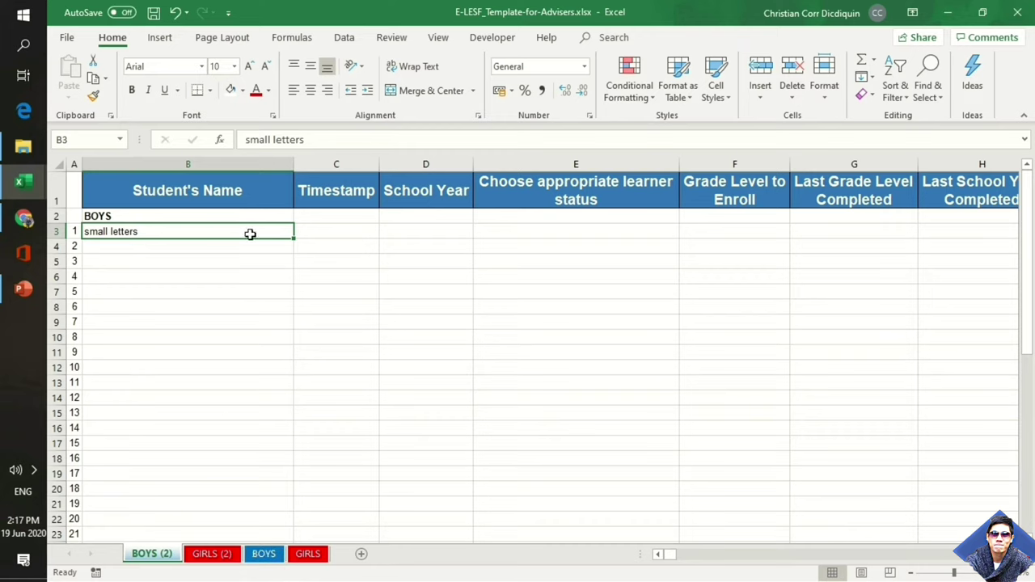
pyautogui.doubleClick(197, 231)
pyautogui.press('BackSpace')
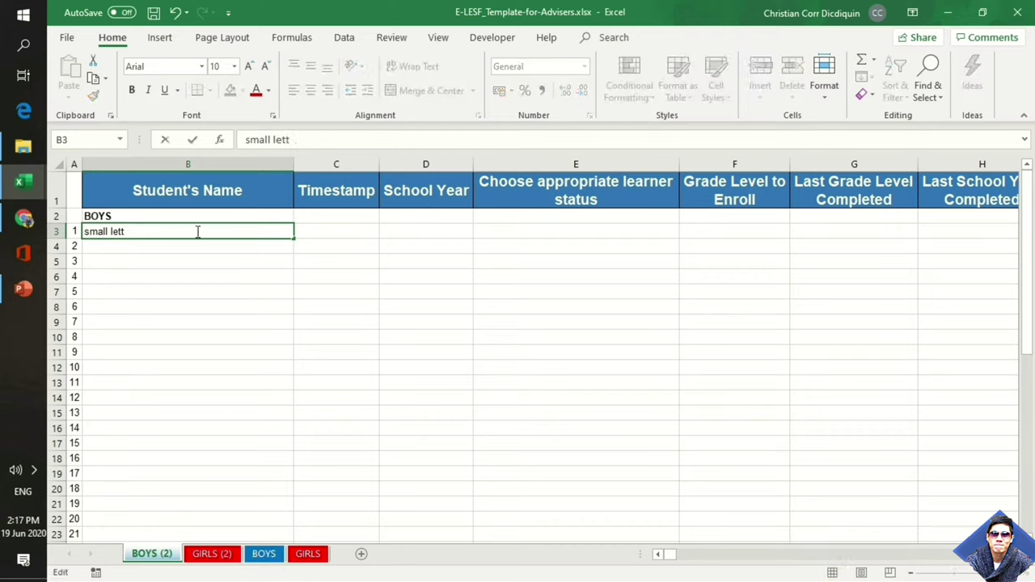
pyautogui.press('BackSpace')
pyautogui.press('BackSpace')
pyautogui.press('BackSpace')
pyautogui.press('BackSpace')
pyautogui.press('BackSpace')
pyautogui.press('BackSpace')
pyautogui.press('BackSpace')
pyautogui.press('BackSpace')
pyautogui.press('BackSpace')
pyautogui.press('BackSpace')
pyautogui.click(240, 342)
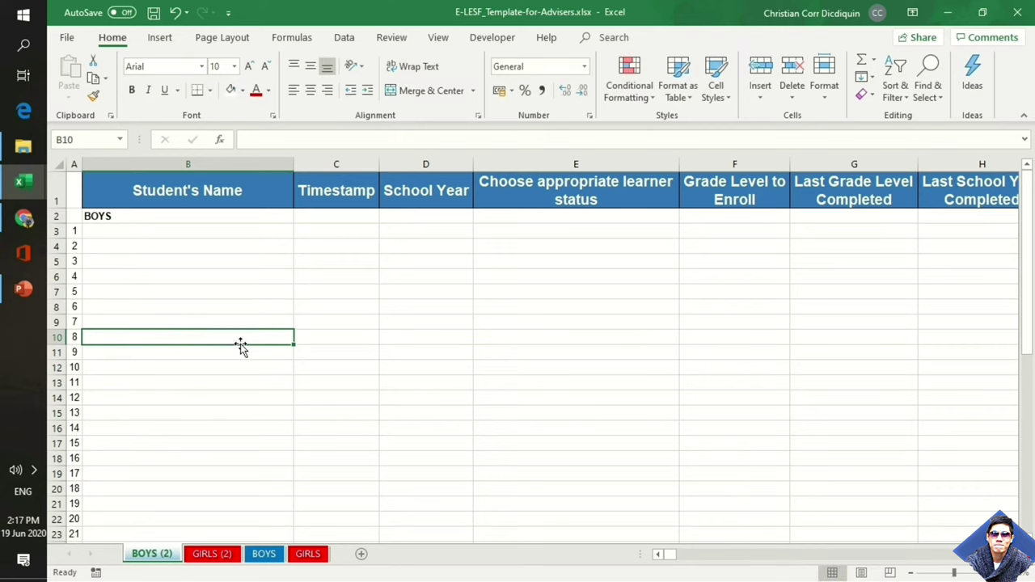
pyautogui.hotkey('ctrl', 'z')
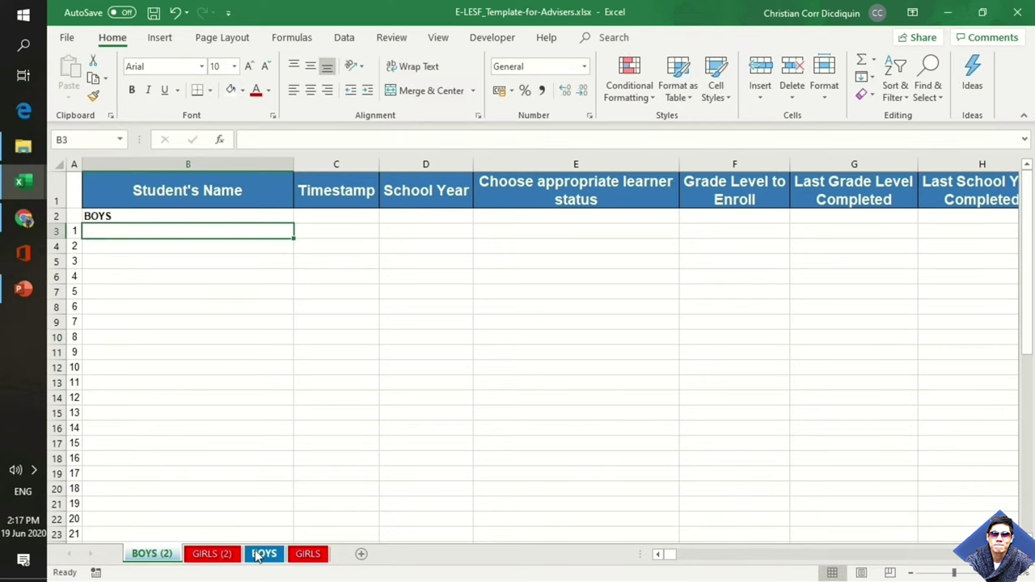
# Fill the uppercase link formula from B3 of the BOYS sheet across to column C and down to row 27
pyautogui.click(264, 554)
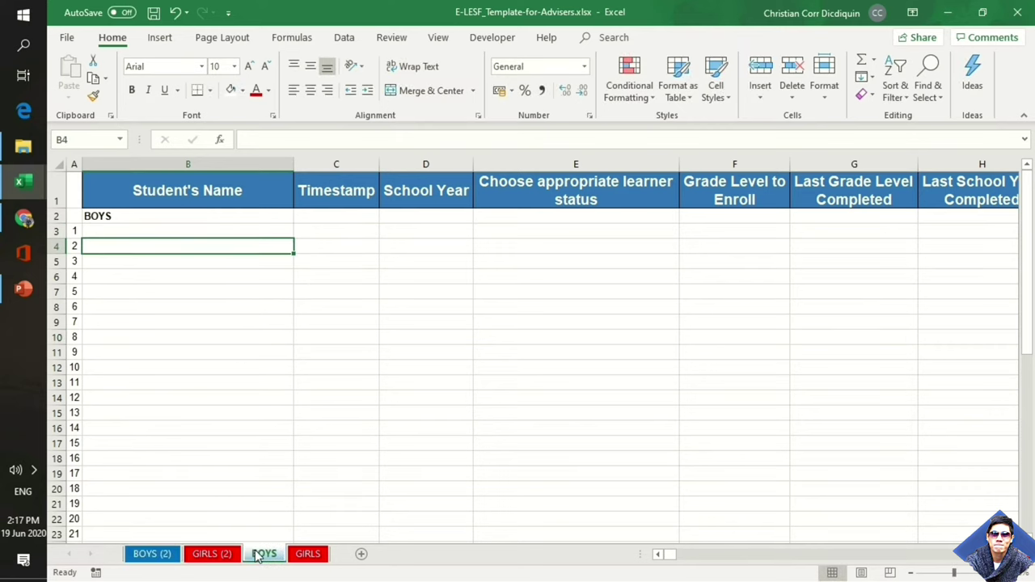
pyautogui.click(223, 232)
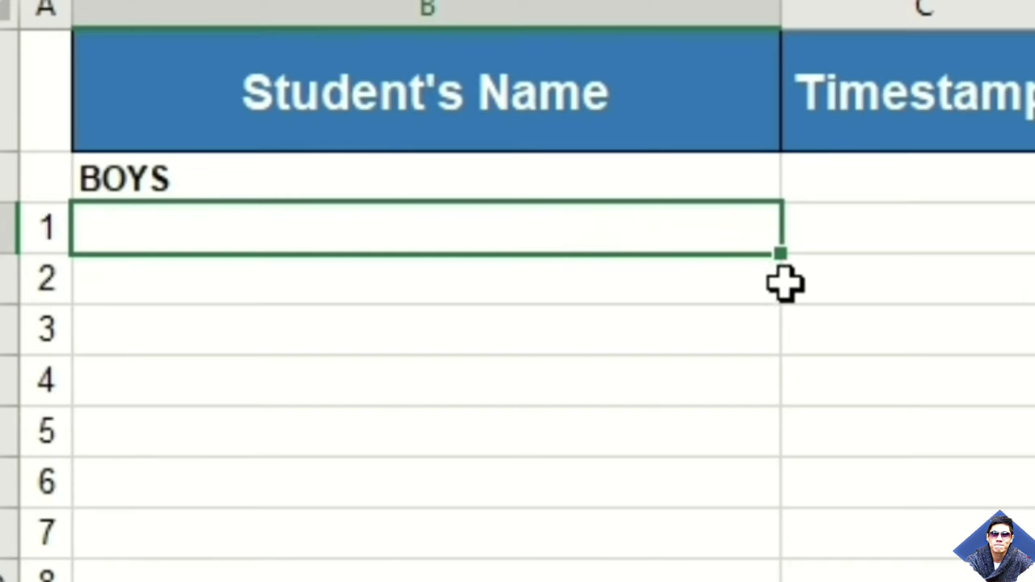
pyautogui.moveTo(782, 253); pyautogui.dragTo(1034, 267)
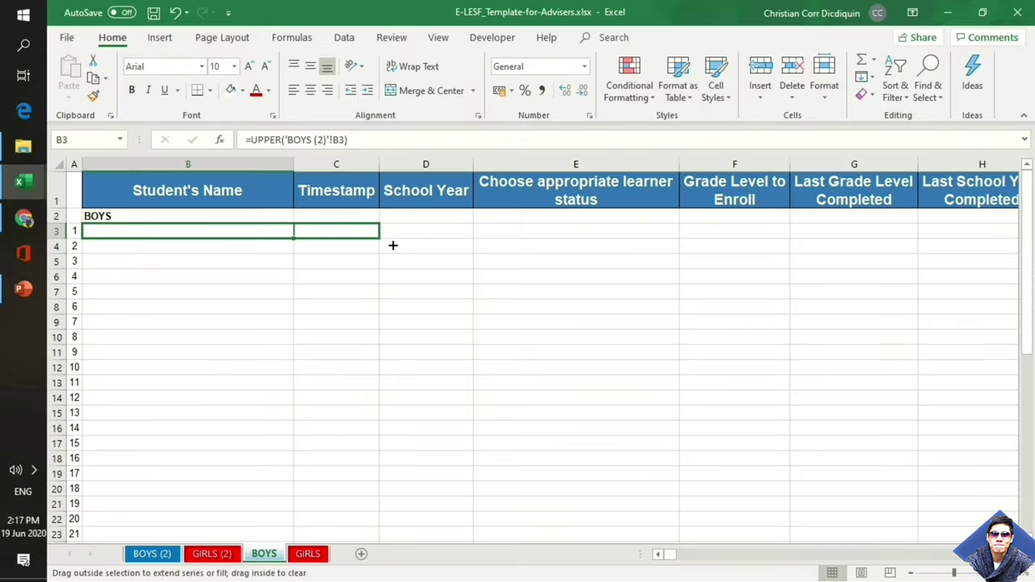
pyautogui.moveTo(384, 241)
pyautogui.mouseDown()
pyautogui.moveTo(356, 538)
pyautogui.moveTo(351, 509)
pyautogui.moveTo(352, 525)
pyautogui.mouseUp()
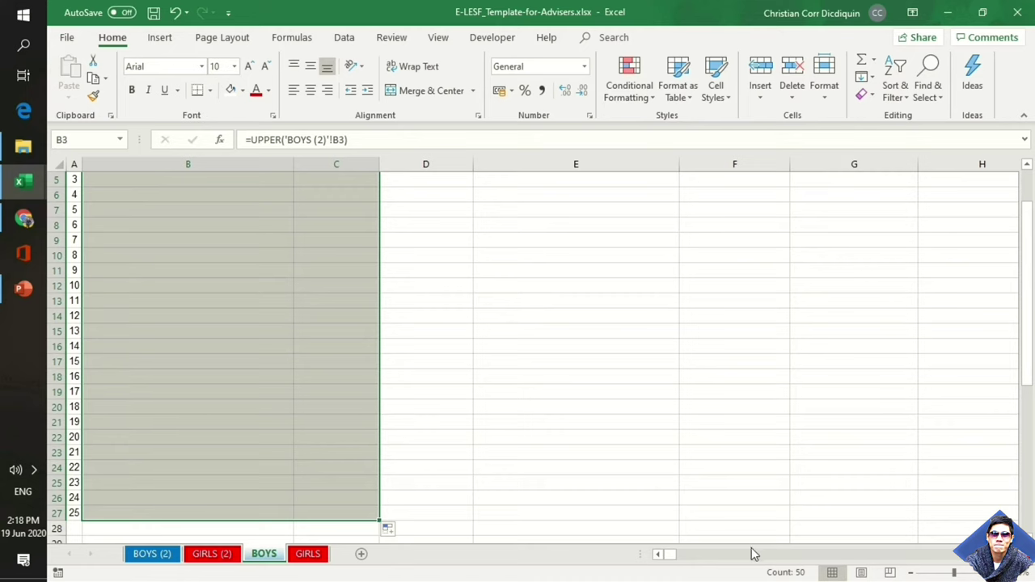
# Extend the formulas in B3:C27 of the BOYS sheet across to the last headed column
pyautogui.click(910, 573)
pyautogui.click(909, 572)
pyautogui.click(910, 572)
pyautogui.click(910, 572)
pyautogui.click(909, 573)
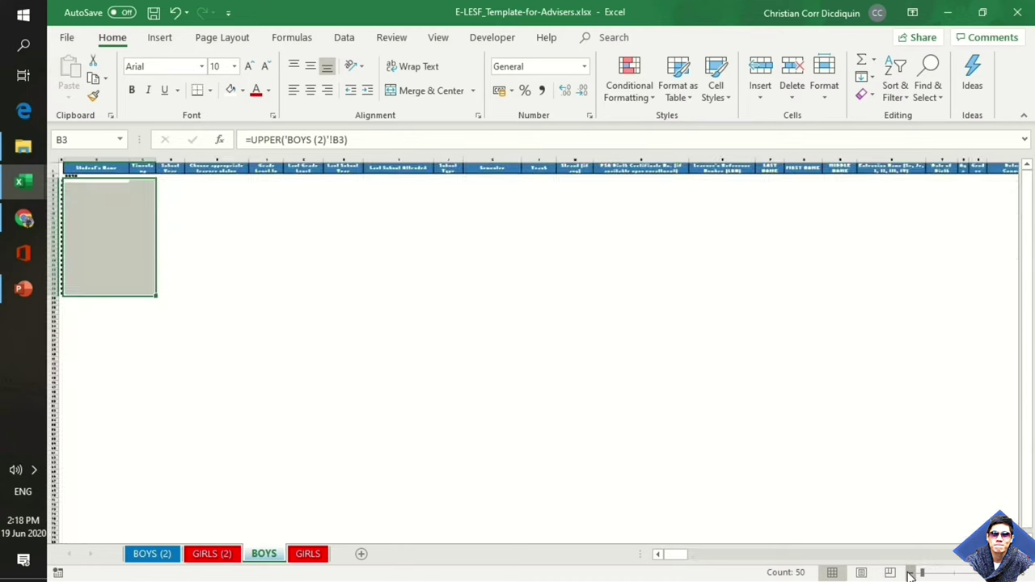
pyautogui.click(910, 572)
pyautogui.click(910, 573)
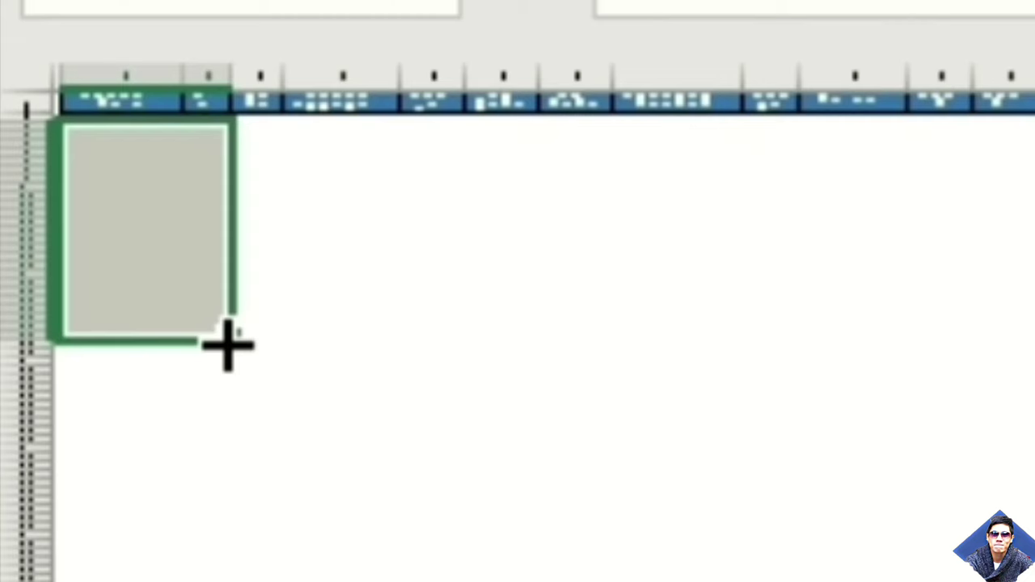
pyautogui.moveTo(227, 343); pyautogui.dragTo(981, 202)
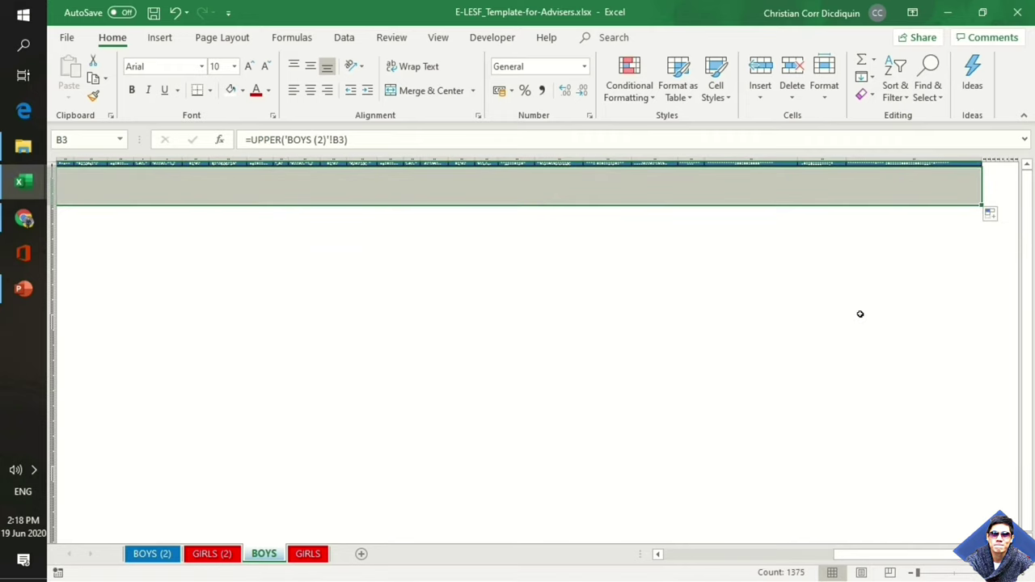
pyautogui.press('Down')
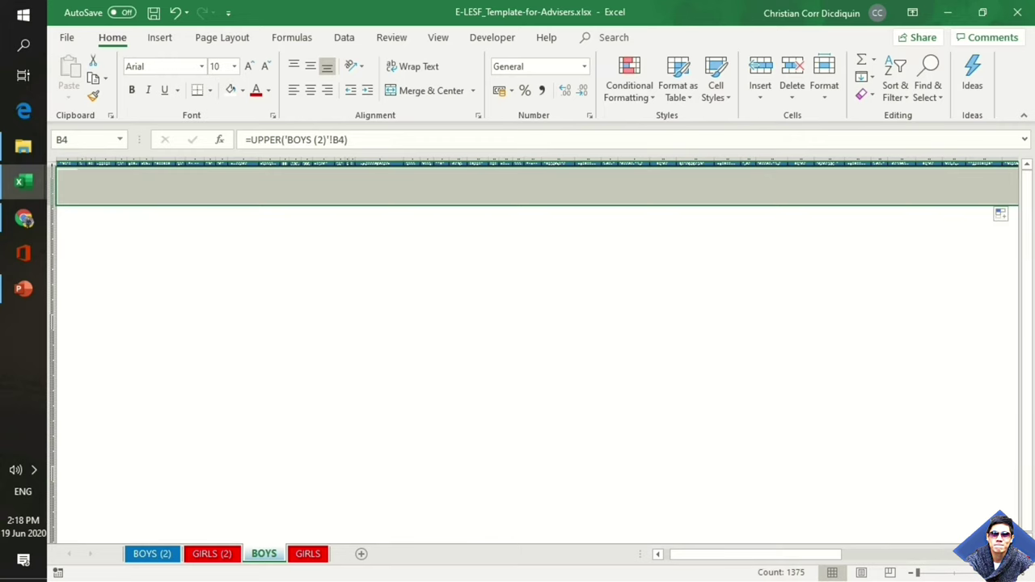
pyautogui.scroll(5, 533, 348)
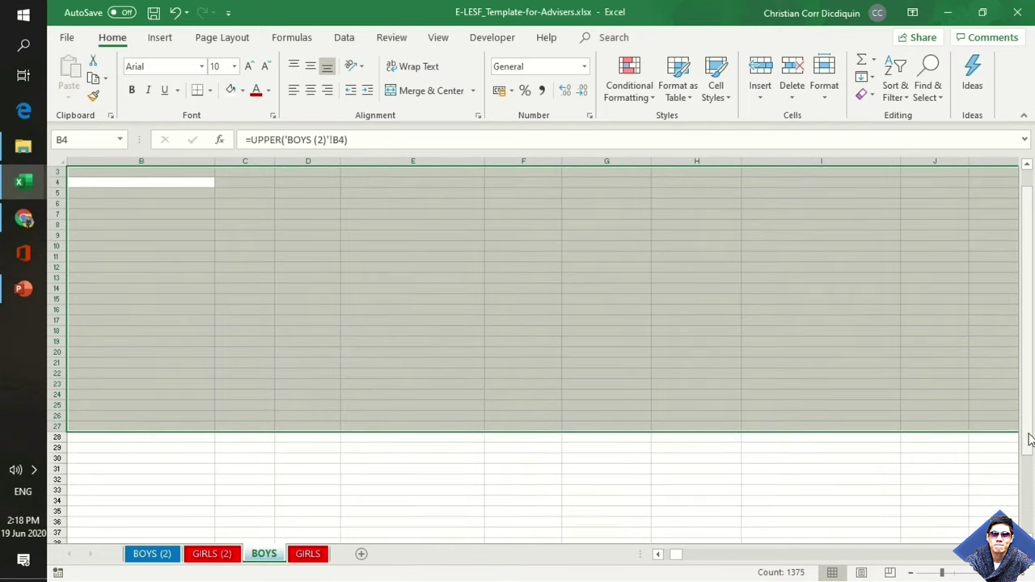
pyautogui.scroll(2, 1027, 378)
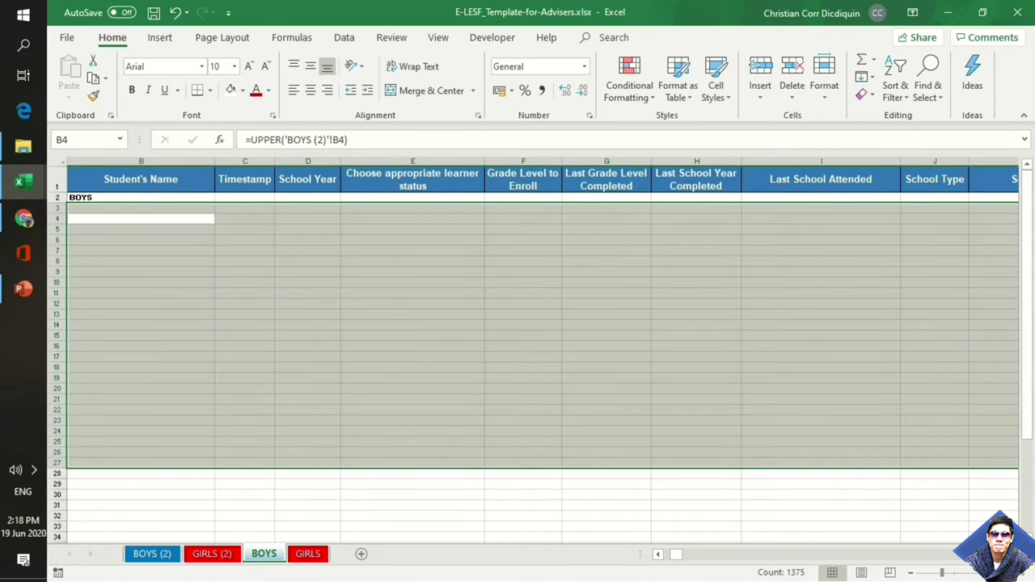
pyautogui.moveTo(941, 572); pyautogui.dragTo(950, 571)
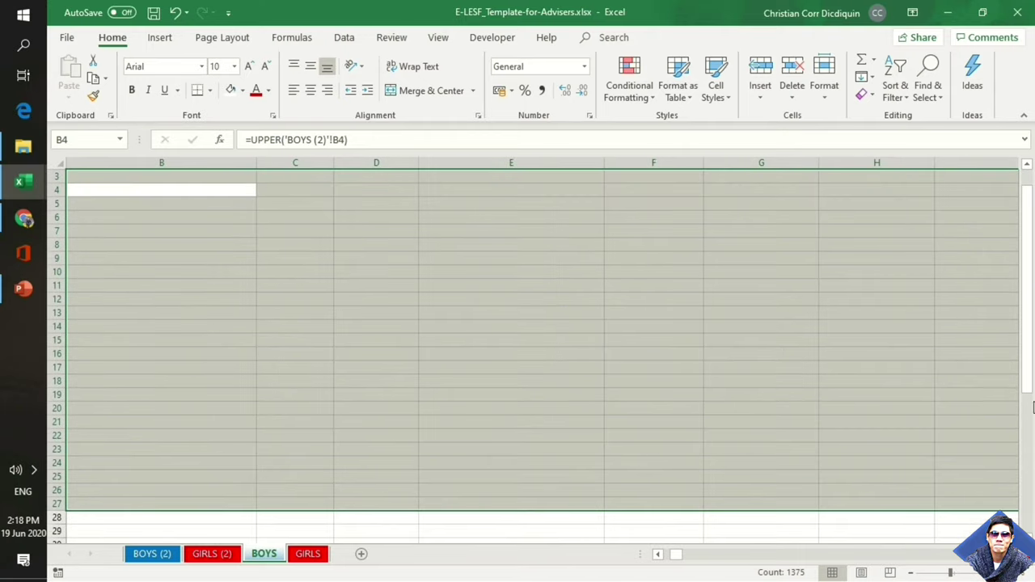
pyautogui.scroll(1, 1025, 377)
pyautogui.click(568, 407)
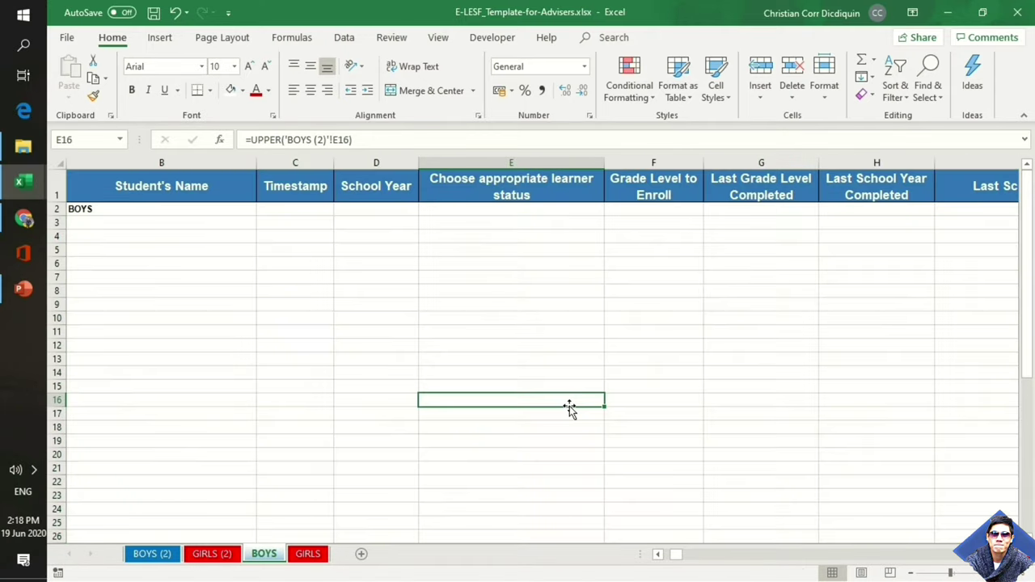
# Enter "small letters" in B3 of the BOYS (2) sheet, copy it to D10 and E15, and check the linked cells in the BOYS sheet
pyautogui.click(168, 556)
pyautogui.write('small letters')
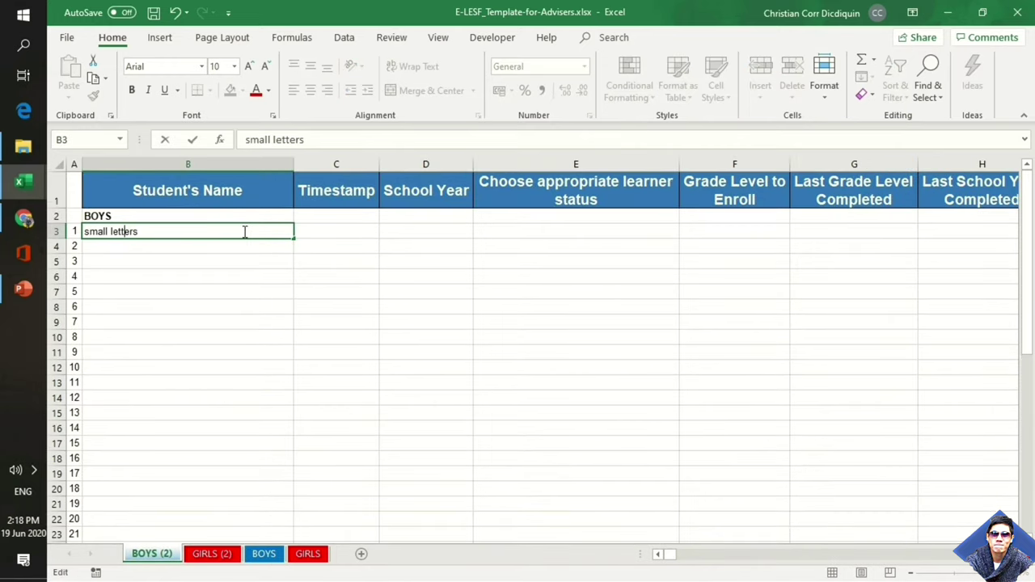
pyautogui.click(237, 345)
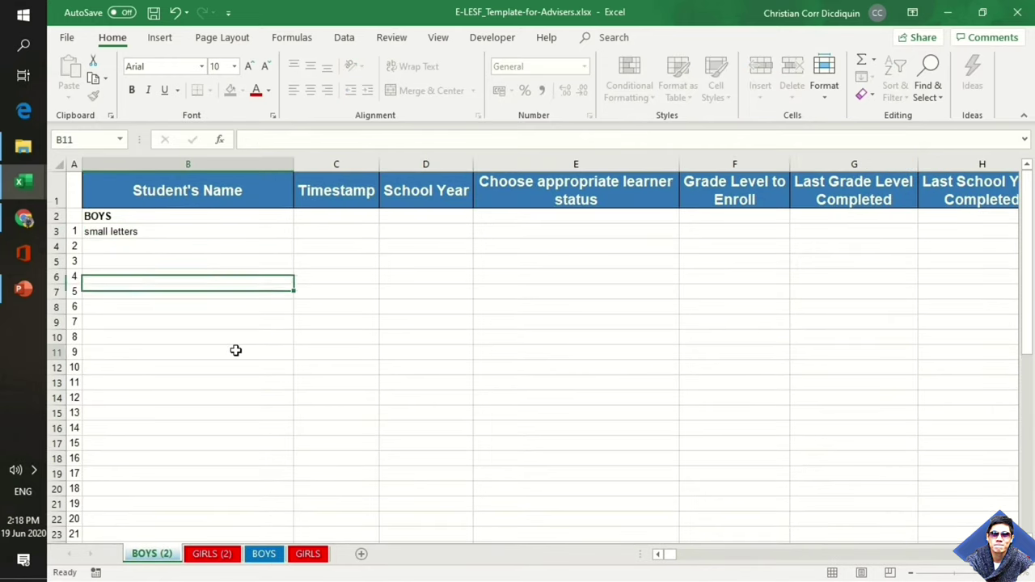
pyautogui.click(214, 233)
pyautogui.hotkey('ctrl', 'c')
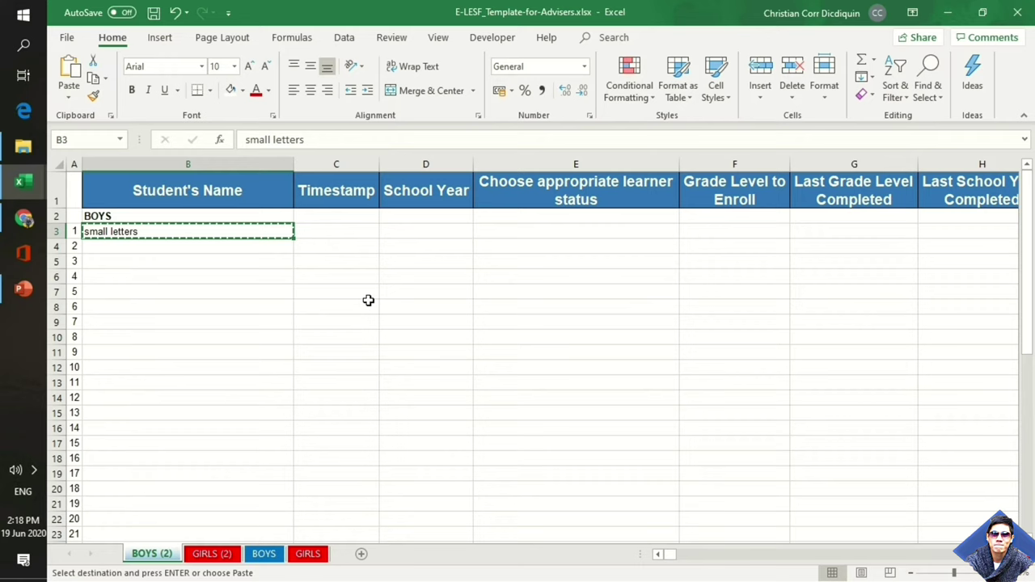
pyautogui.click(417, 340)
pyautogui.hotkey('ctrl', 'v')
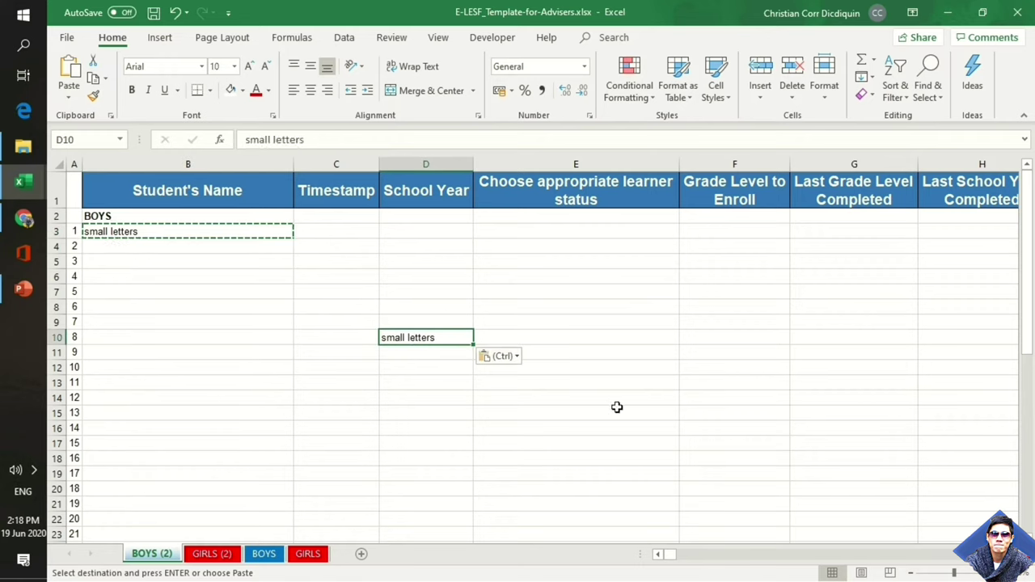
pyautogui.click(618, 412)
pyautogui.hotkey('ctrl', 'v')
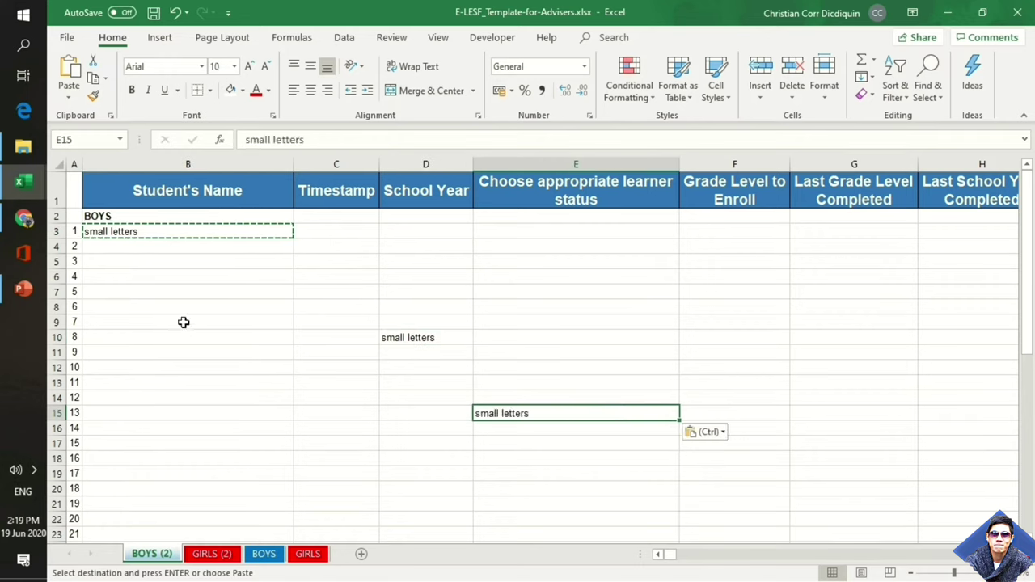
pyautogui.click(264, 553)
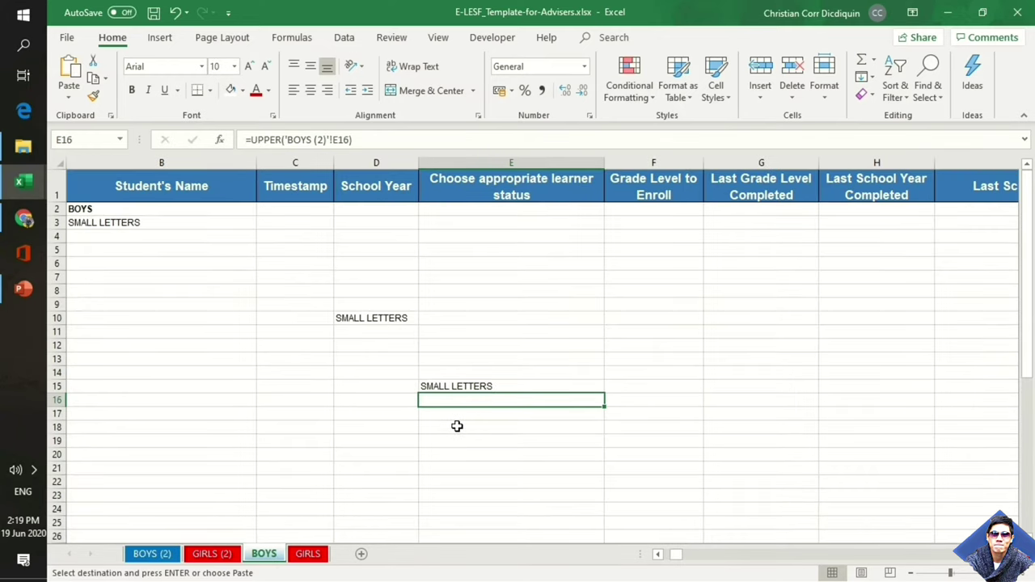
# Delete the sample texts from the range B3:E16 of the BOYS (2) sheet
pyautogui.hotkey('ctrl', 'pageup')
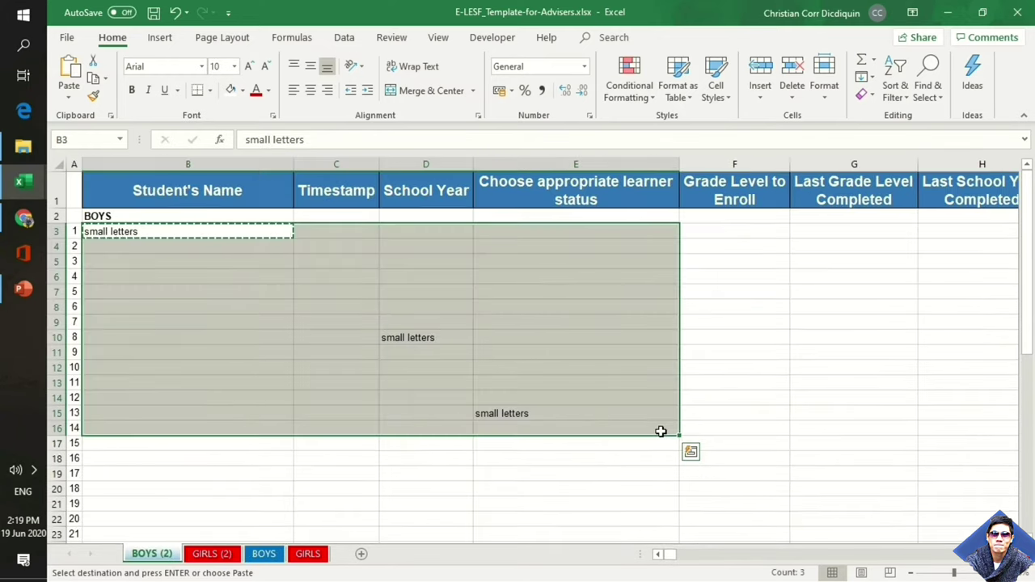
pyautogui.press('Delete')
pyautogui.click(548, 480)
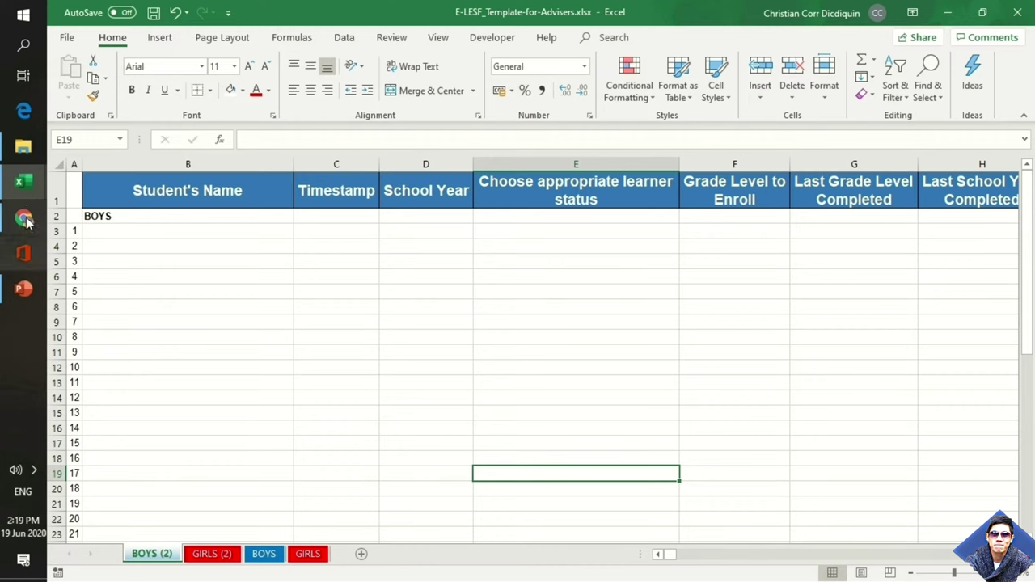
# Switch to the Incoming-Grade-10_e-LESF_June-1-15_FINAL.xlsx workbook and copy the learner's response in row 5, from column A through BB
pyautogui.click(23, 192)
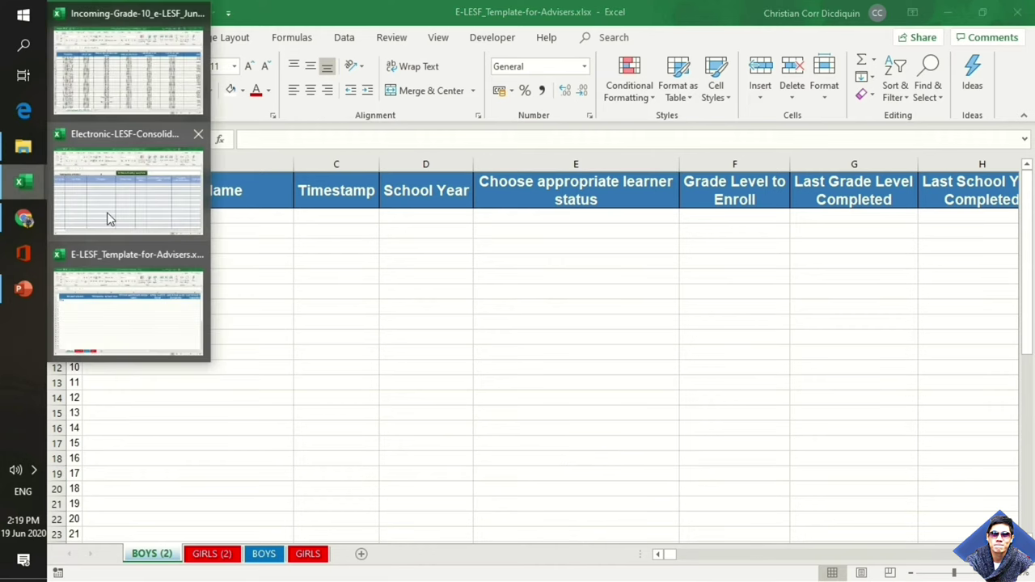
pyautogui.click(153, 85)
pyautogui.click(154, 85)
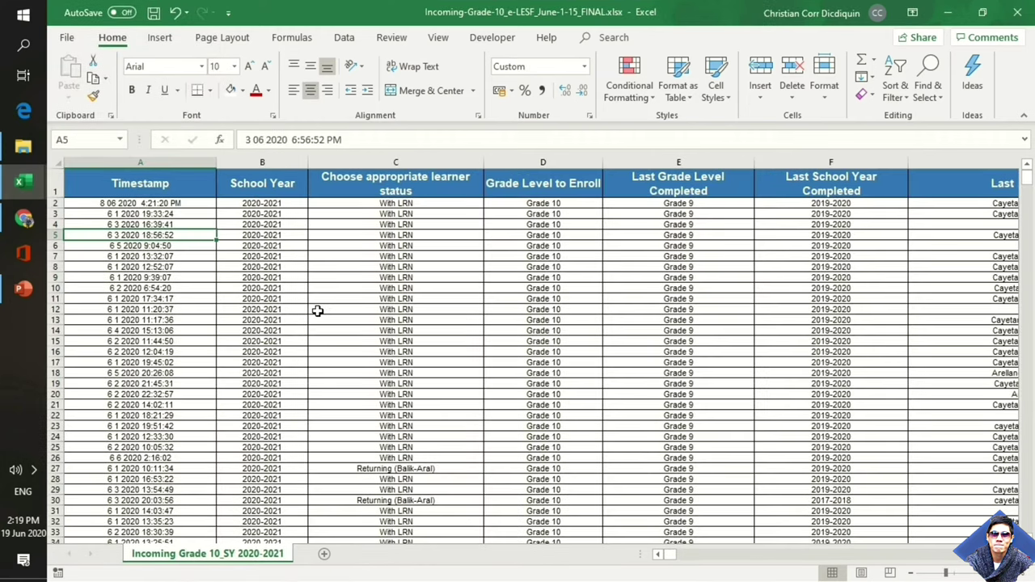
pyautogui.hotkey('shift', 'Right')
pyautogui.hotkey('shift', 'Right')
pyautogui.hotkey('shift', 'Right')
pyautogui.hotkey('shift', 'Right')
pyautogui.hotkey('shift', 'Right')
pyautogui.hotkey('shift', 'Right')
pyautogui.hotkey('shift', 'Right')
pyautogui.hotkey('shift', 'Right')
pyautogui.hotkey('shift', 'Right')
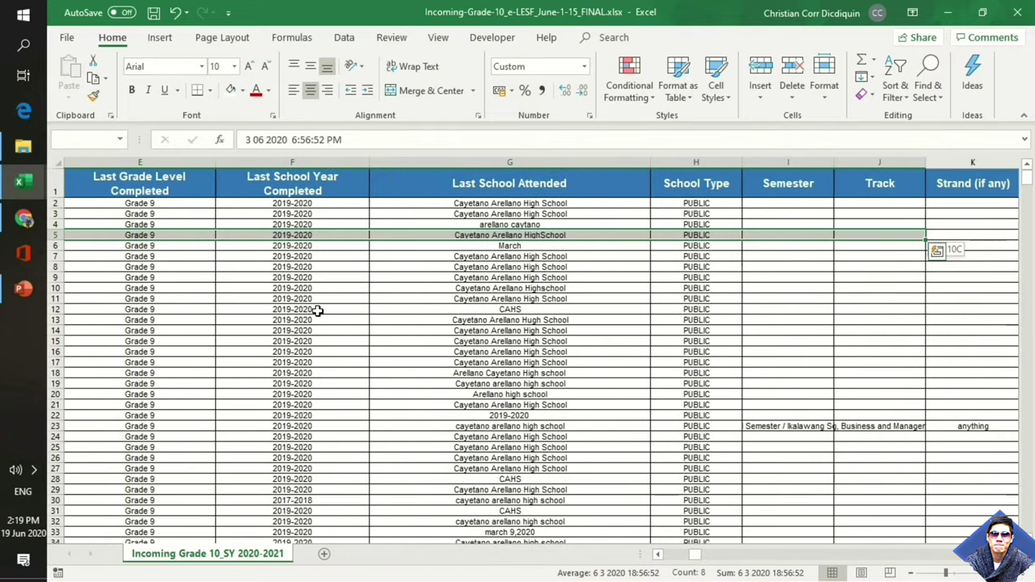
pyautogui.hotkey('shift', 'Right')
pyautogui.hotkey('shift', 'Right')
pyautogui.hotkey('shift', 'Right')
pyautogui.hotkey('shift', 'Right')
pyautogui.hotkey('shift', 'Right')
pyautogui.hotkey('shift', 'Right')
pyautogui.hotkey('shift', 'Right')
pyautogui.hotkey('shift', 'Right')
pyautogui.hotkey('shift', 'Right')
pyautogui.hotkey('shift', 'Right')
pyautogui.hotkey('shift', 'Right')
pyautogui.hotkey('shift', 'Right')
pyautogui.hotkey('shift', 'Right')
pyautogui.hotkey('shift', 'Right')
pyautogui.hotkey('shift', 'Right')
pyautogui.hotkey('shift', 'Right')
pyautogui.hotkey('shift', 'Right')
pyautogui.hotkey('shift', 'Right')
pyautogui.hotkey('shift', 'Right')
pyautogui.hotkey('shift', 'Right')
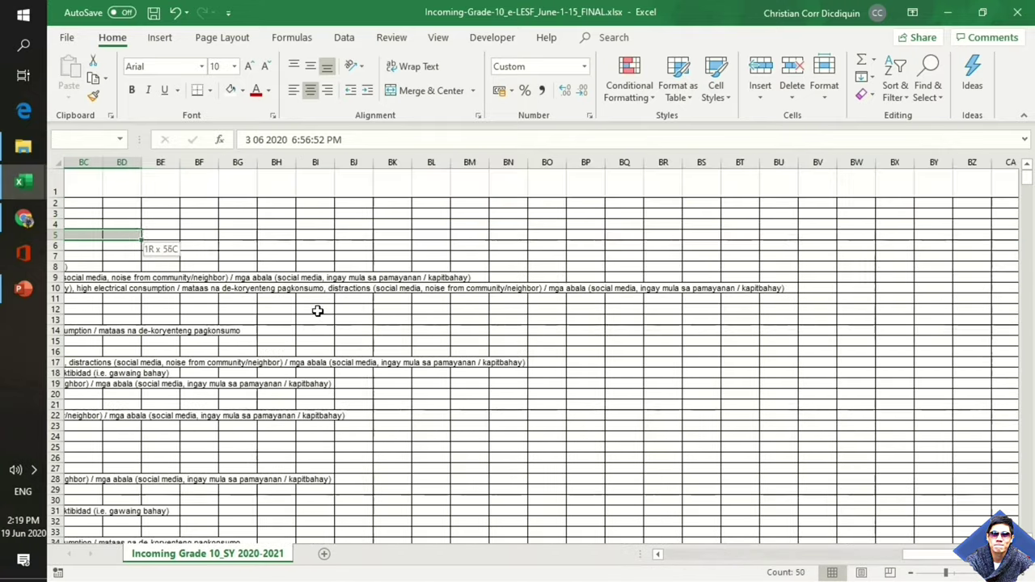
pyautogui.hotkey('shift', 'Left')
pyautogui.hotkey('shift', 'Left')
pyautogui.hotkey('shift', 'Left')
pyautogui.hotkey('shift', 'Left')
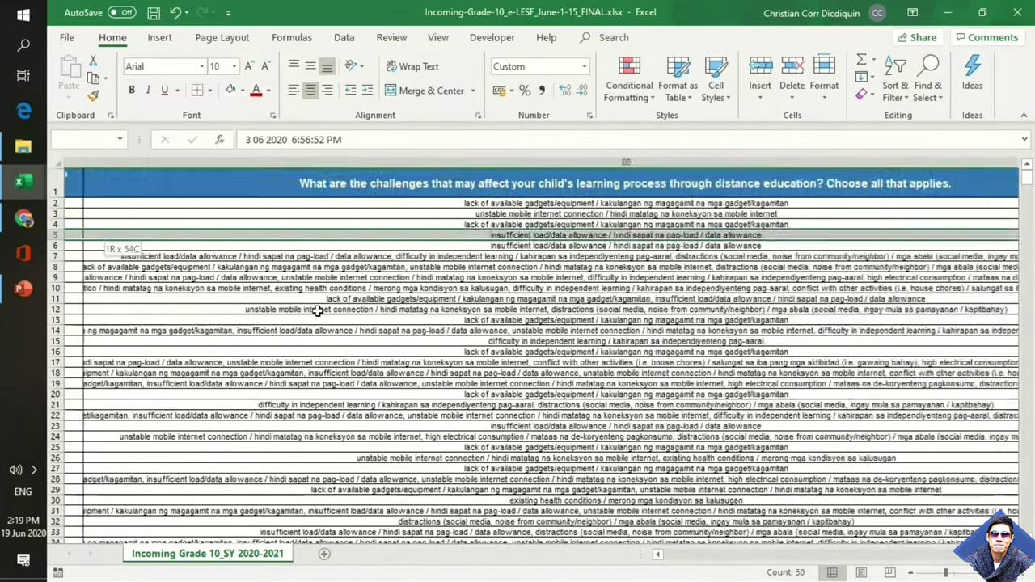
pyautogui.hotkey('shift', 'Right')
pyautogui.hotkey('shift', 'Left')
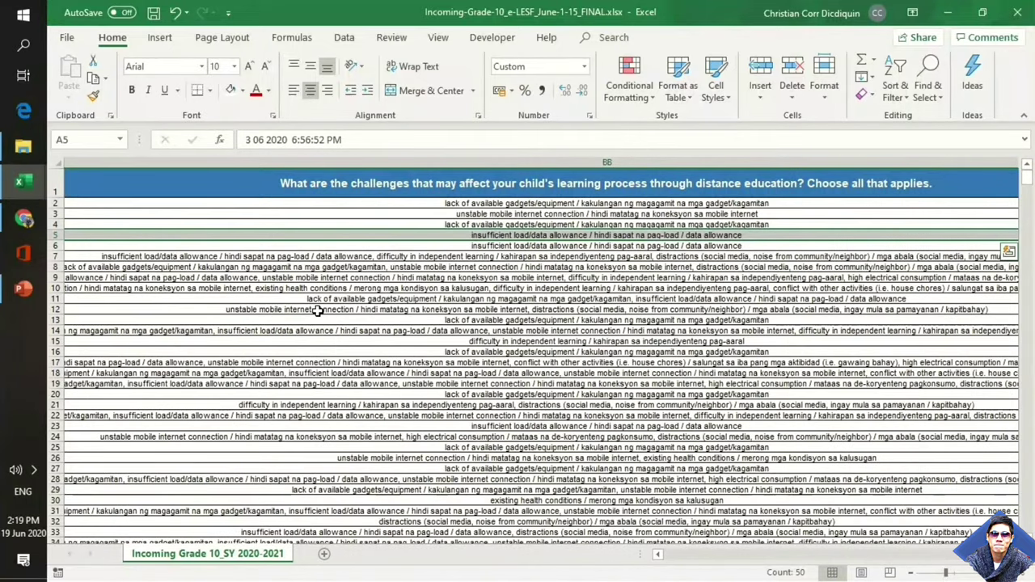
pyautogui.hotkey('ctrl', 'c')
# Paste the copied learner response into the BOYS (2) sheet of the E-LESF_Template-for-Advisers.xlsx workbook, starting at cell C3
pyautogui.hotkey('alt', 'Tab')
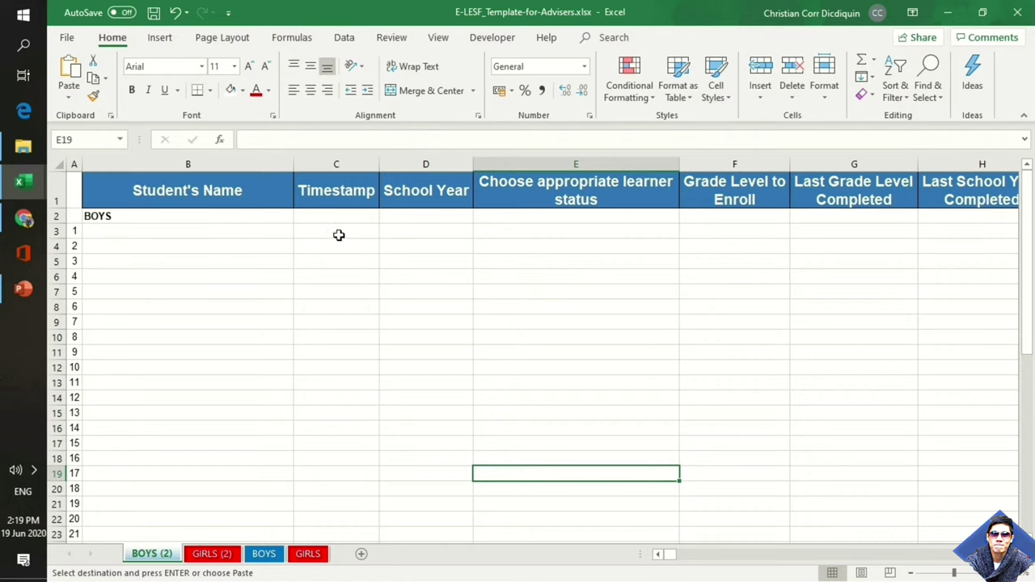
pyautogui.click(354, 236)
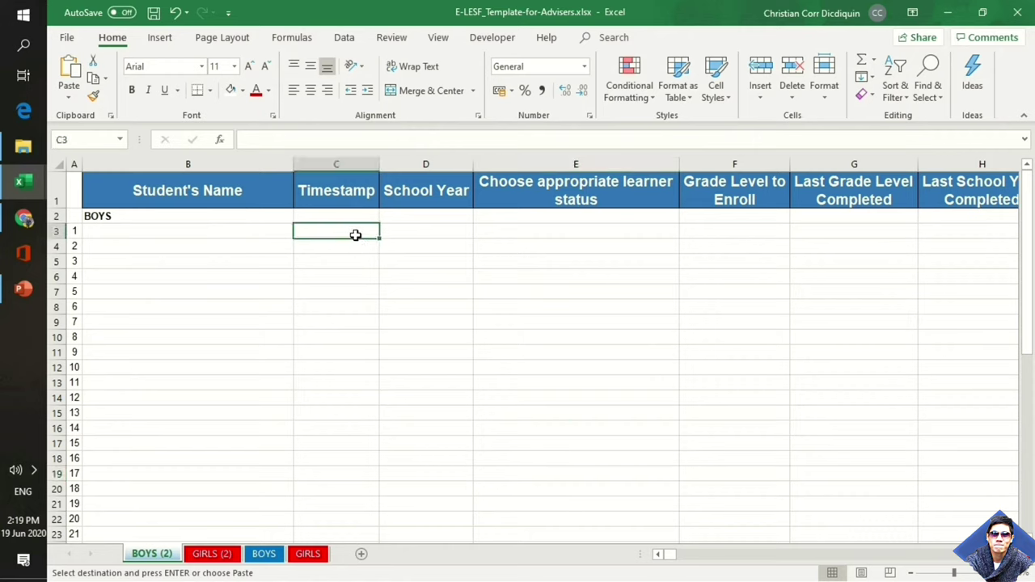
pyautogui.hotkey('ctrl', 'v')
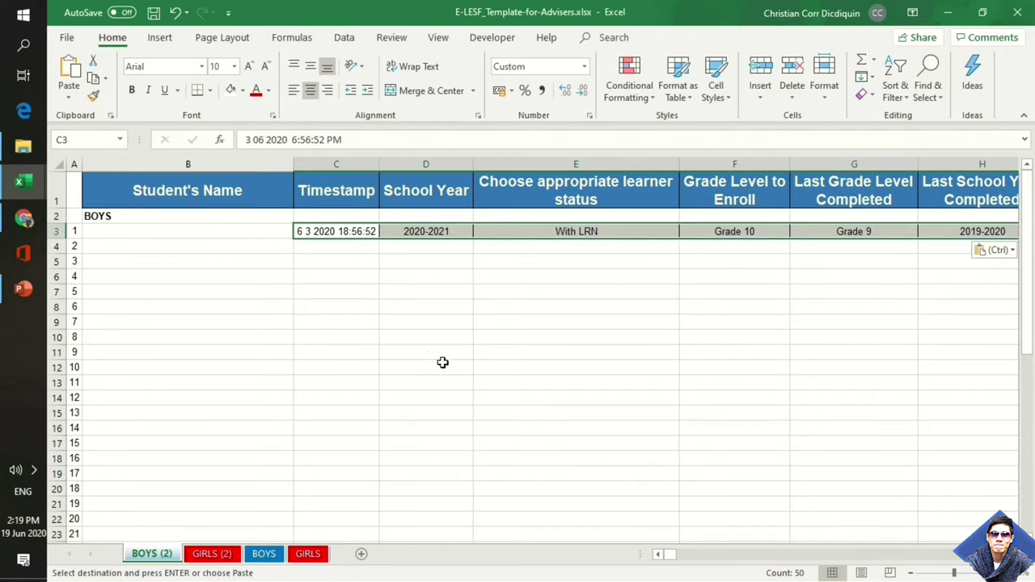
pyautogui.press('Right')
# Enter the learner's name in lowercase, last name first, in cell B3 of the BOYS (2) sheet
pyautogui.click(219, 240)
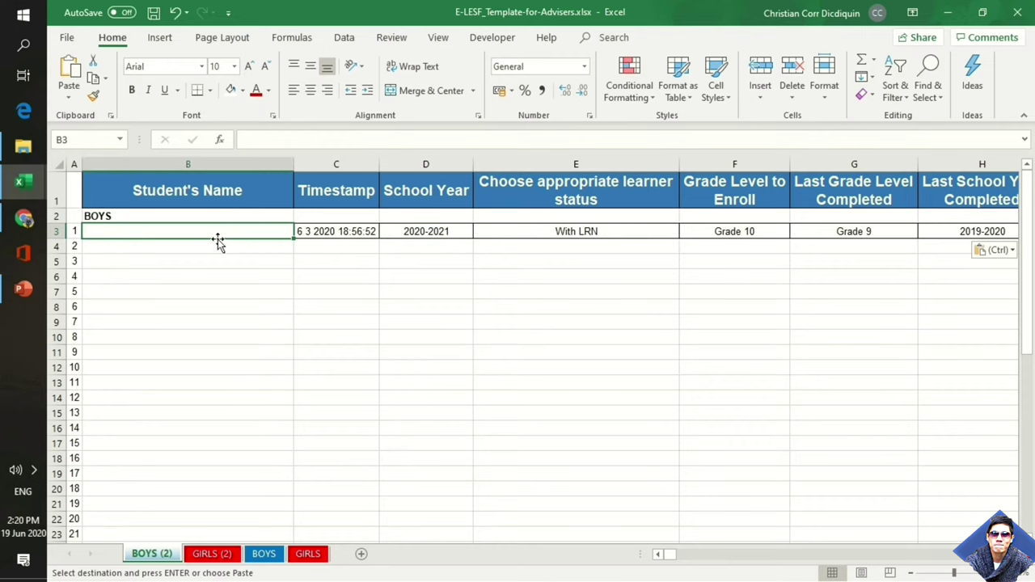
pyautogui.write('dela cr')
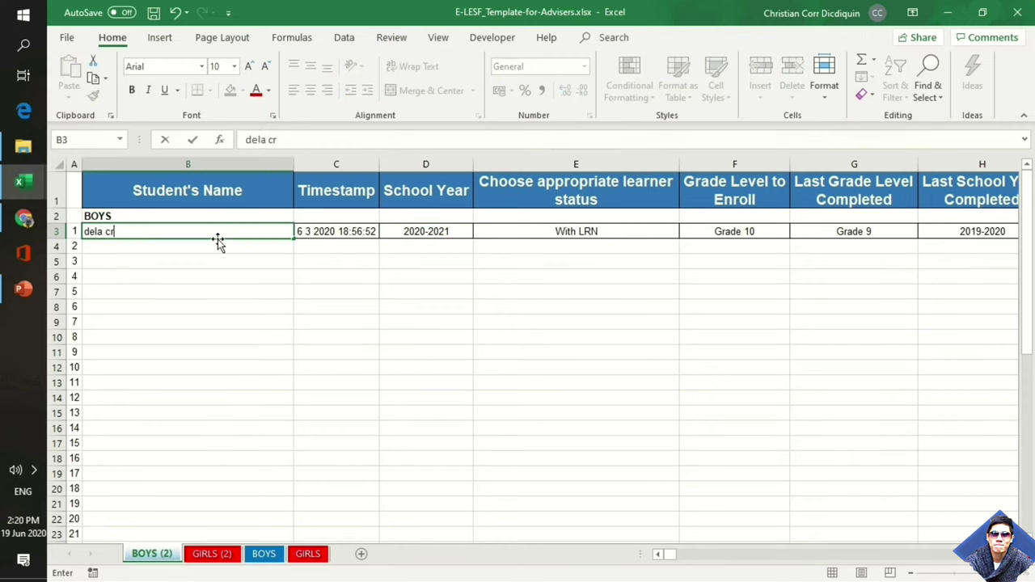
pyautogui.write('uz, juan')
pyautogui.click(335, 326)
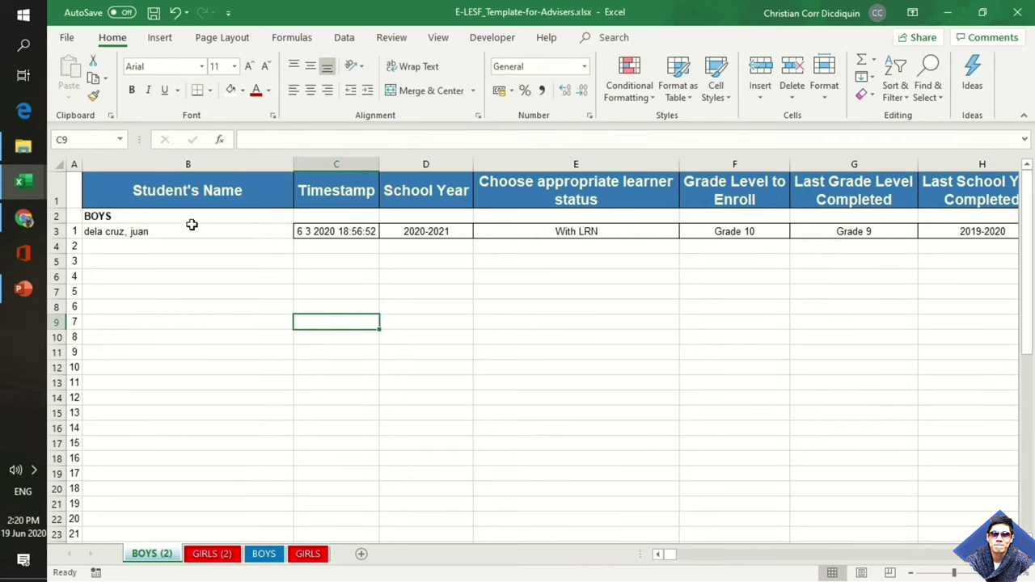
# Check the linked learner entries along row 3 of the BOYS sheet through column BD, and return to the BOYS (2) sheet
pyautogui.click(264, 554)
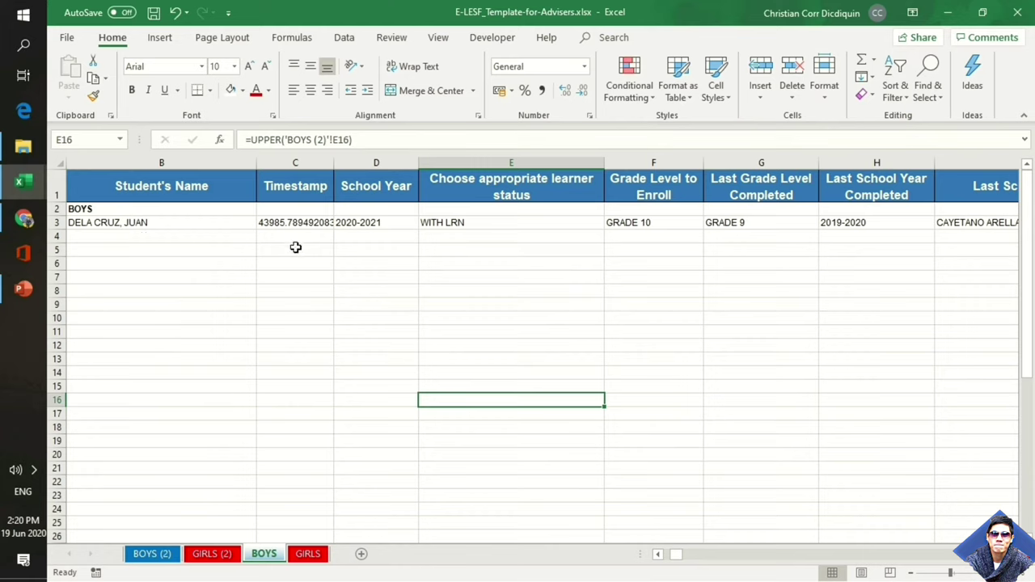
pyautogui.press('Up')
pyautogui.press('Up')
pyautogui.press('Up')
pyautogui.press('Up')
pyautogui.press('Up')
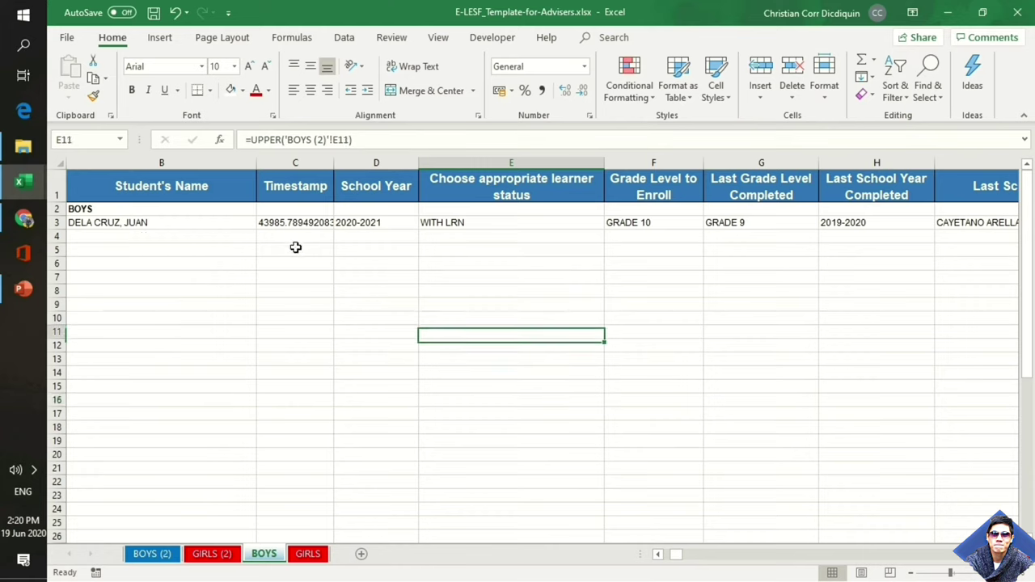
pyautogui.press('Up')
pyautogui.press('Up')
pyautogui.press('Up')
pyautogui.press('Up')
pyautogui.press('Up')
pyautogui.press('Up')
pyautogui.press('Up')
pyautogui.press('Up')
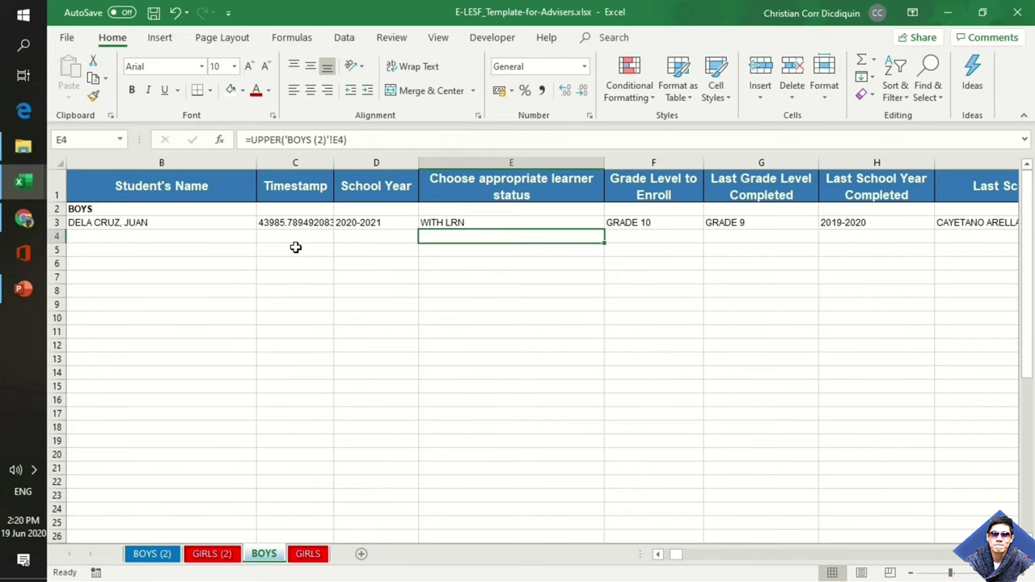
pyautogui.press('Right')
pyautogui.press('Right')
pyautogui.press('Right')
pyautogui.press('Right')
pyautogui.press('Right')
pyautogui.press('Right')
pyautogui.press('Right')
pyautogui.press('Right')
pyautogui.press('Right')
pyautogui.press('Right')
pyautogui.press('Right')
pyautogui.press('Right')
pyautogui.press('Right')
pyautogui.press('Right')
pyautogui.press('Right')
pyautogui.press('Right')
pyautogui.press('Right')
pyautogui.press('Right')
pyautogui.press('Right')
pyautogui.press('Right')
pyautogui.press('Right')
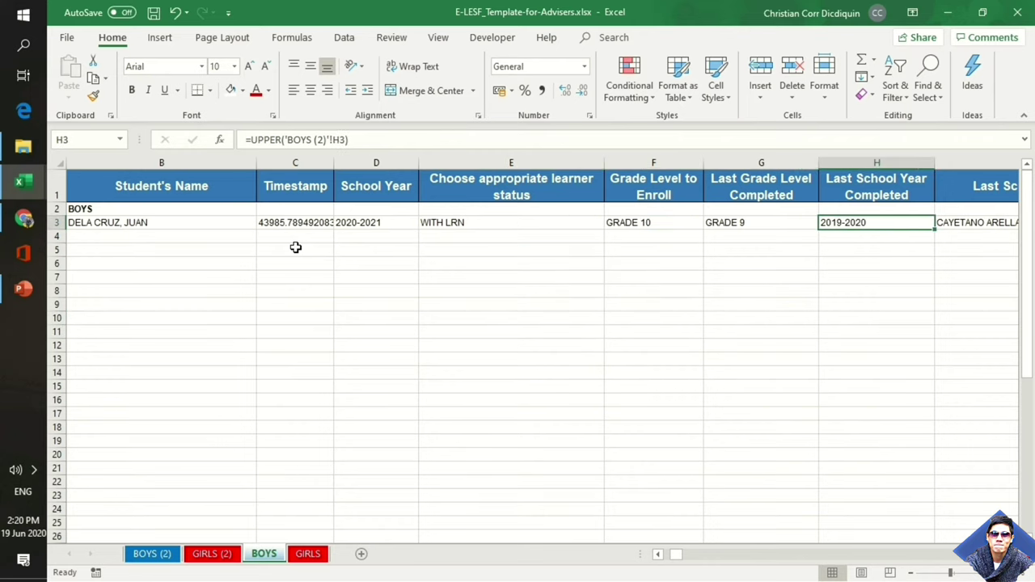
pyautogui.press('Right')
pyautogui.press('Right')
pyautogui.press('Right')
pyautogui.press('Right')
pyautogui.press('Right')
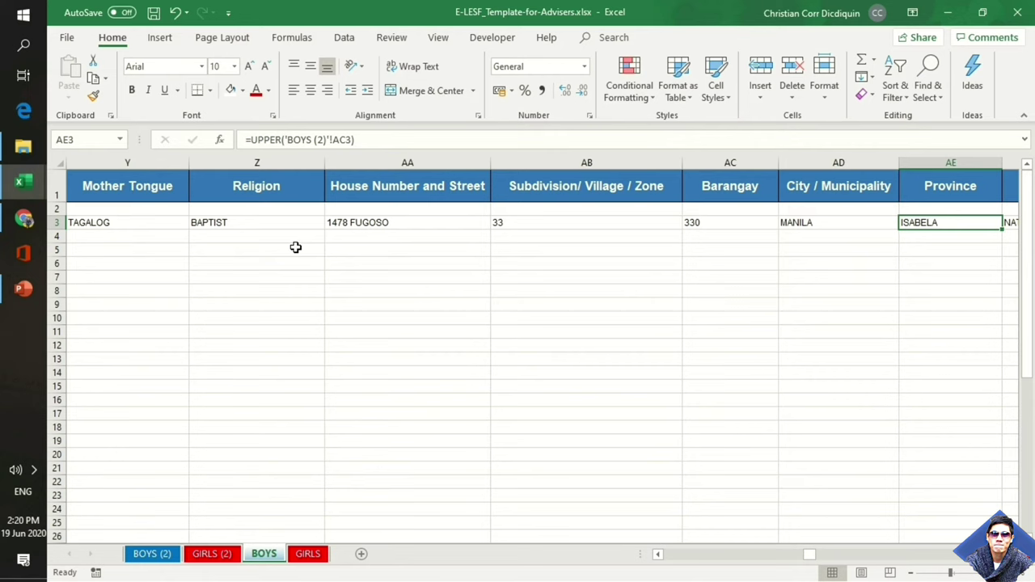
pyautogui.press('Right')
pyautogui.press('Right')
pyautogui.press('Right')
pyautogui.press('Right')
pyautogui.press('Right')
pyautogui.press('Right')
pyautogui.press('Right')
pyautogui.press('Right')
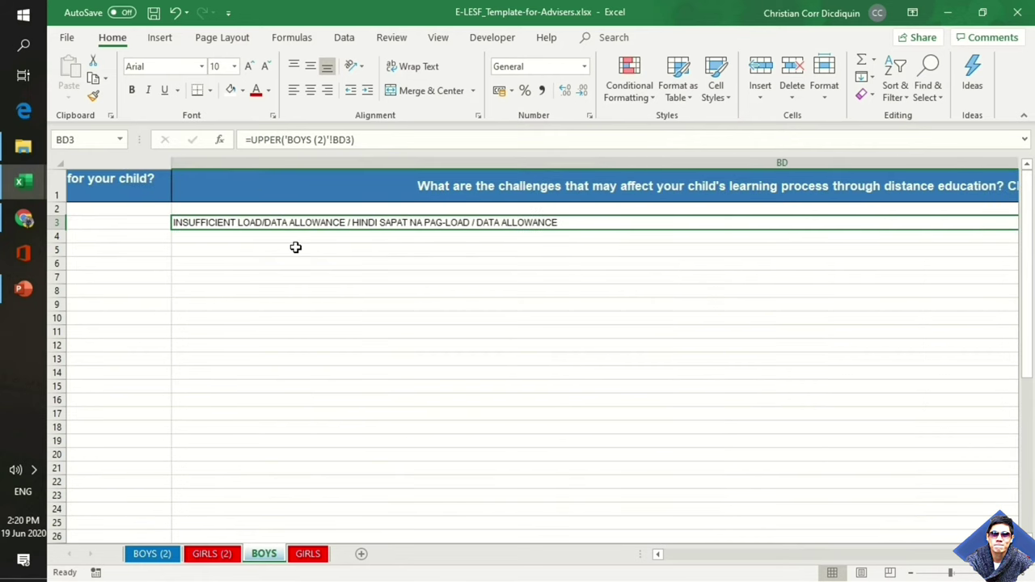
pyautogui.hotkey('ctrl', 'pageup')
pyautogui.hotkey('ctrl', 'pageup')
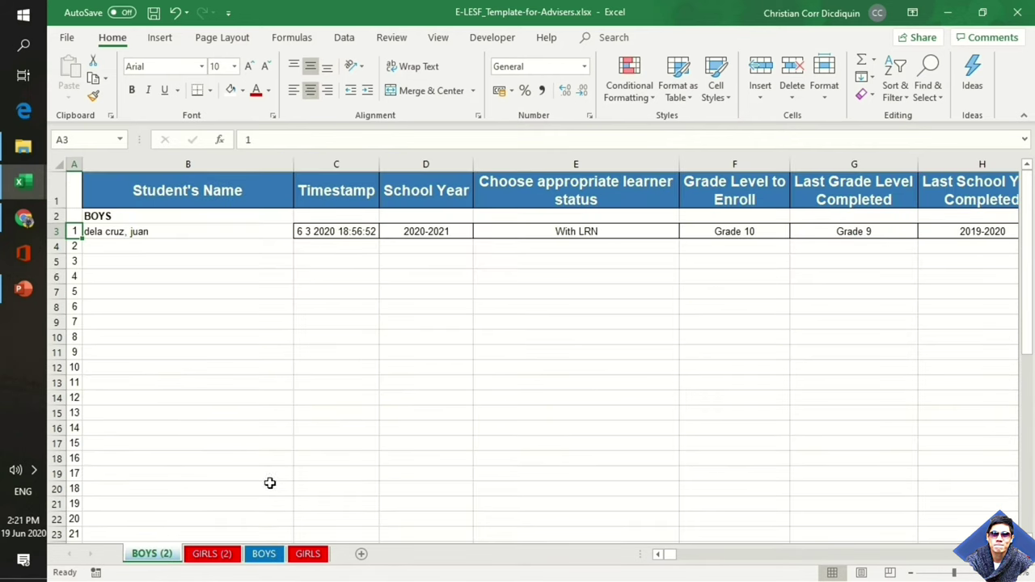
# Apply the custom number format m d yyyy\ h:mm:ss to the Timestamp cells C3:C27 of the BOYS sheet
pyautogui.click(265, 555)
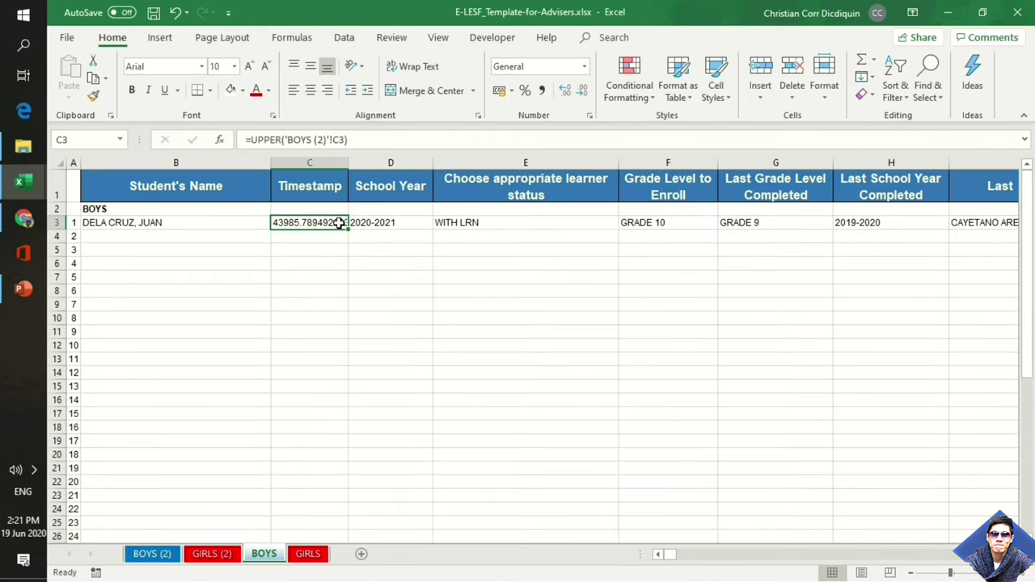
pyautogui.moveTo(339, 223); pyautogui.dragTo(312, 527)
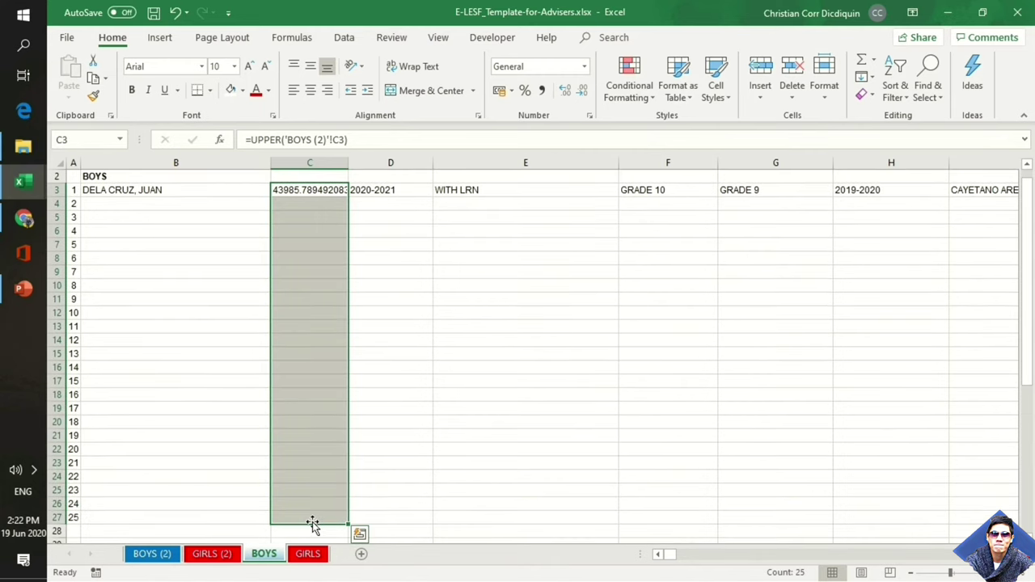
pyautogui.rightClick(310, 417)
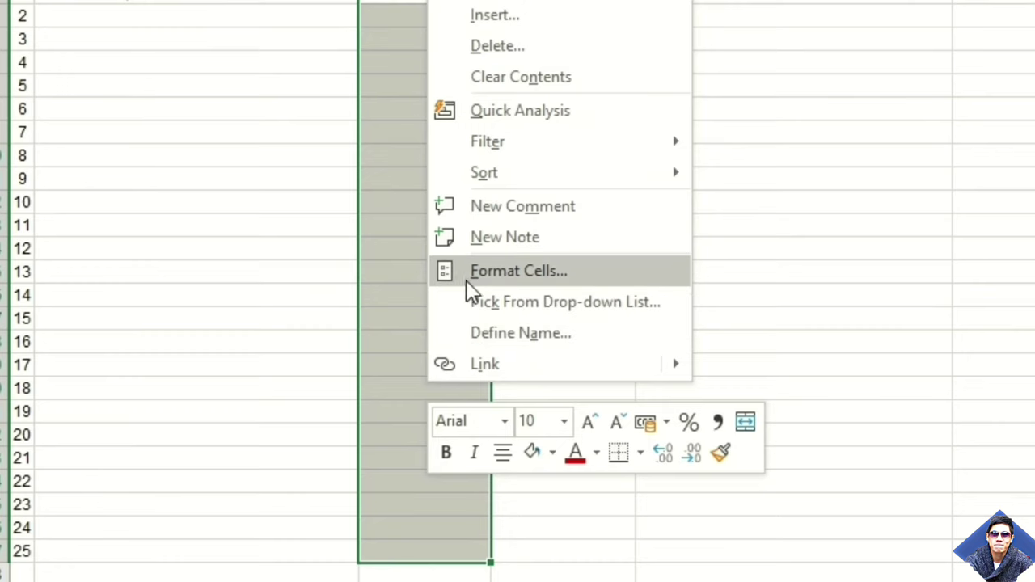
pyautogui.click(468, 280)
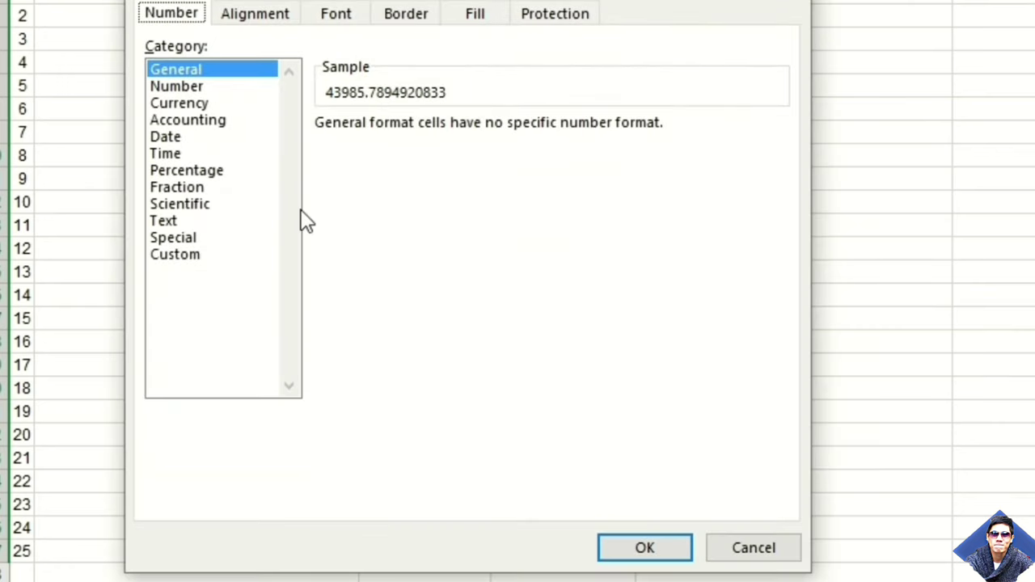
pyautogui.click(170, 159)
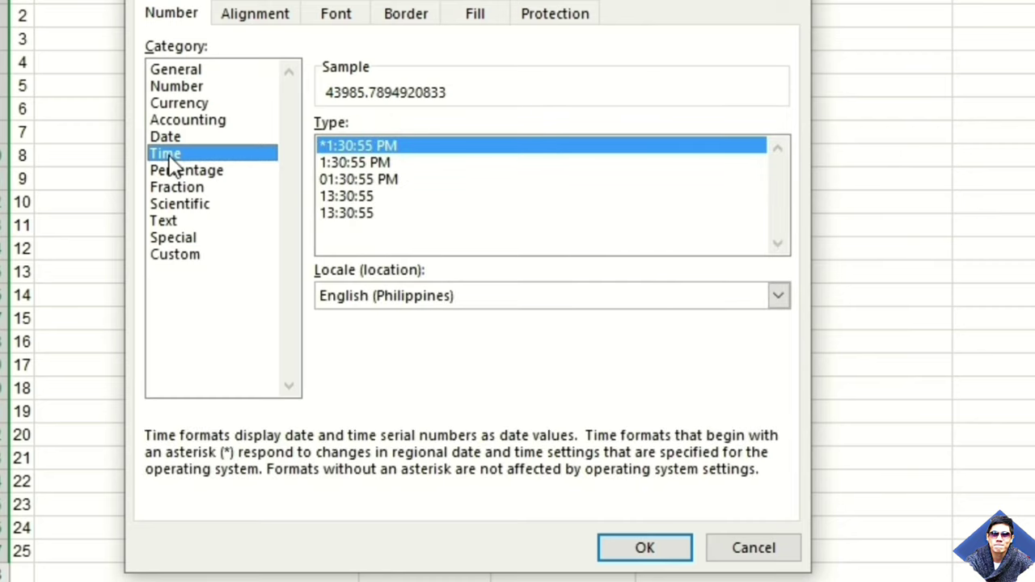
pyautogui.click(203, 254)
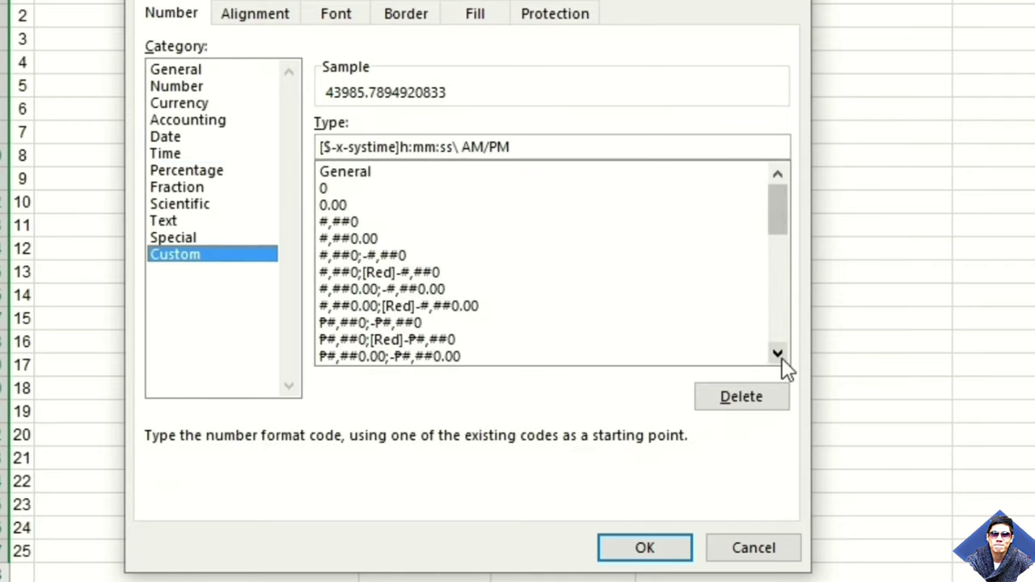
pyautogui.scroll(-7, 781, 357)
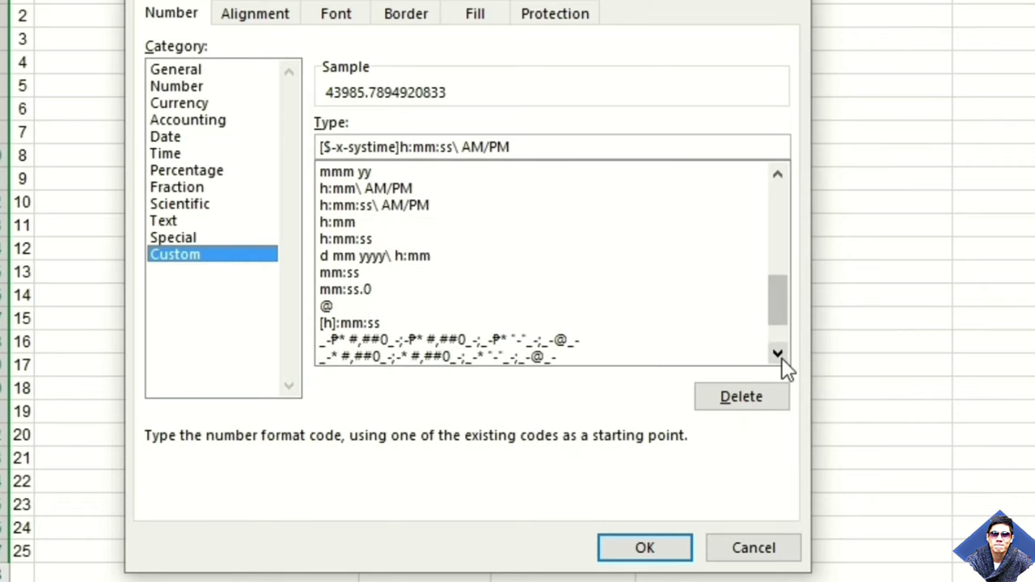
pyautogui.click(777, 353)
pyautogui.click(777, 353)
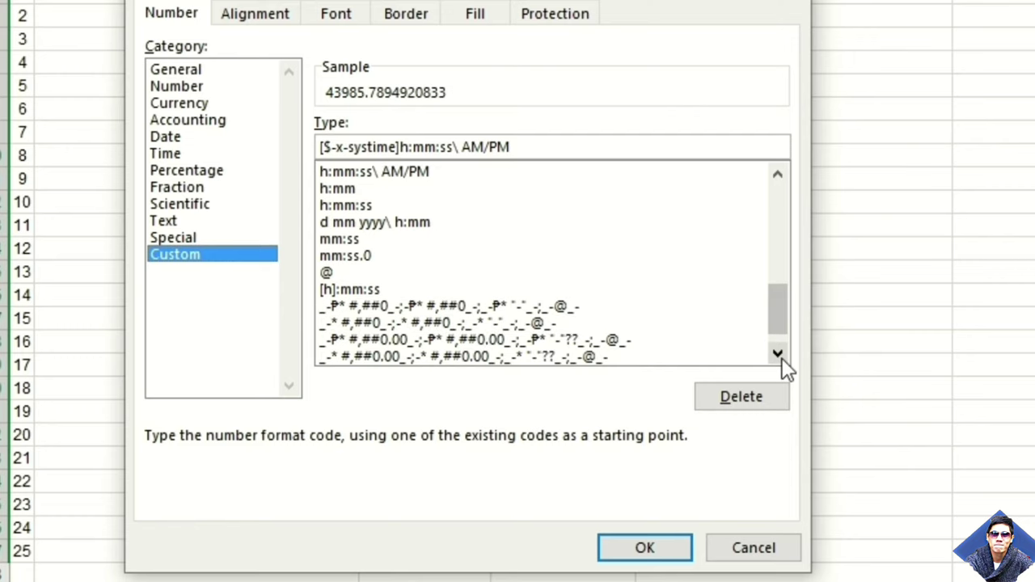
pyautogui.click(777, 354)
pyautogui.click(776, 354)
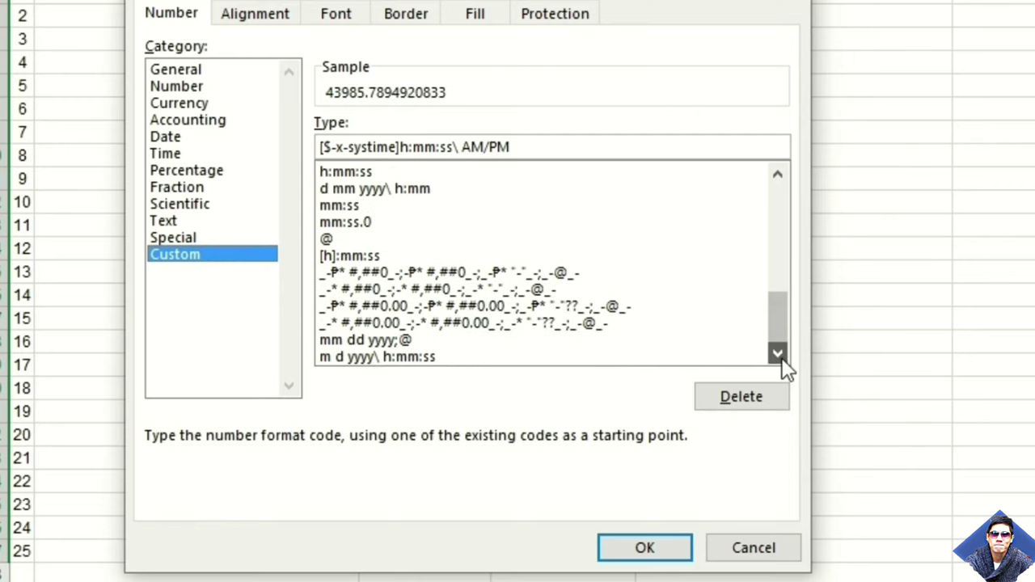
pyautogui.click(412, 355)
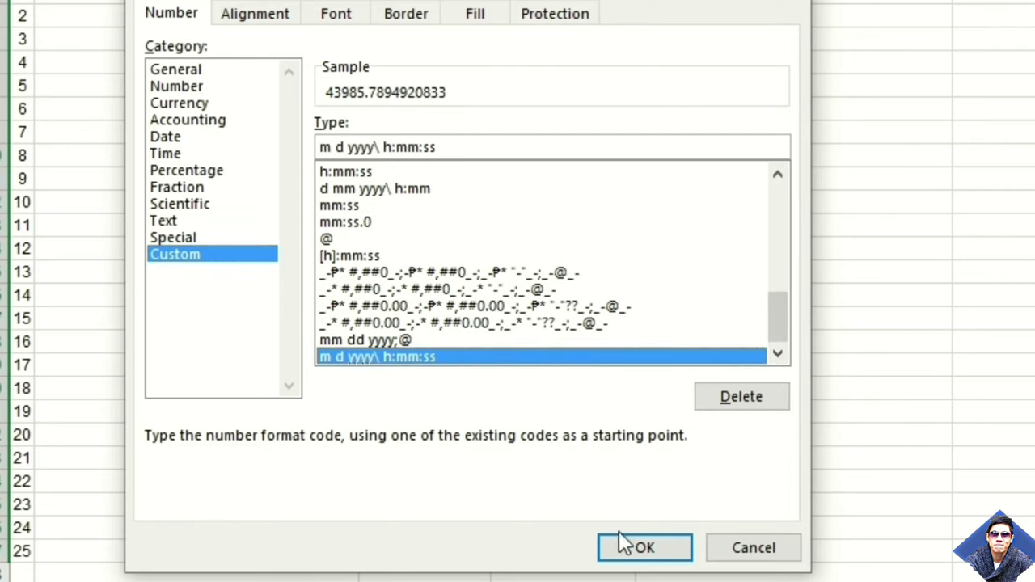
pyautogui.click(638, 552)
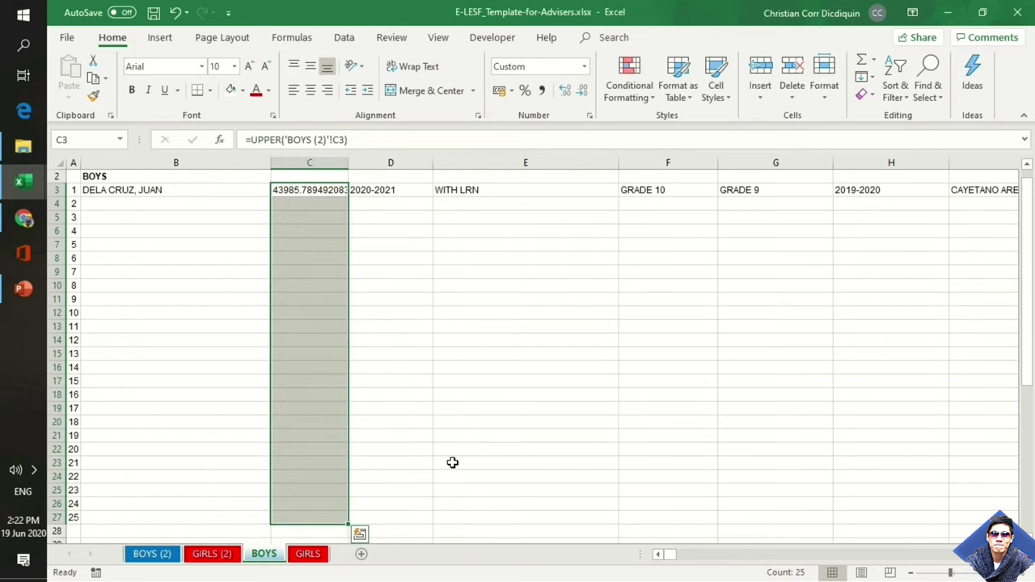
pyautogui.click(452, 462)
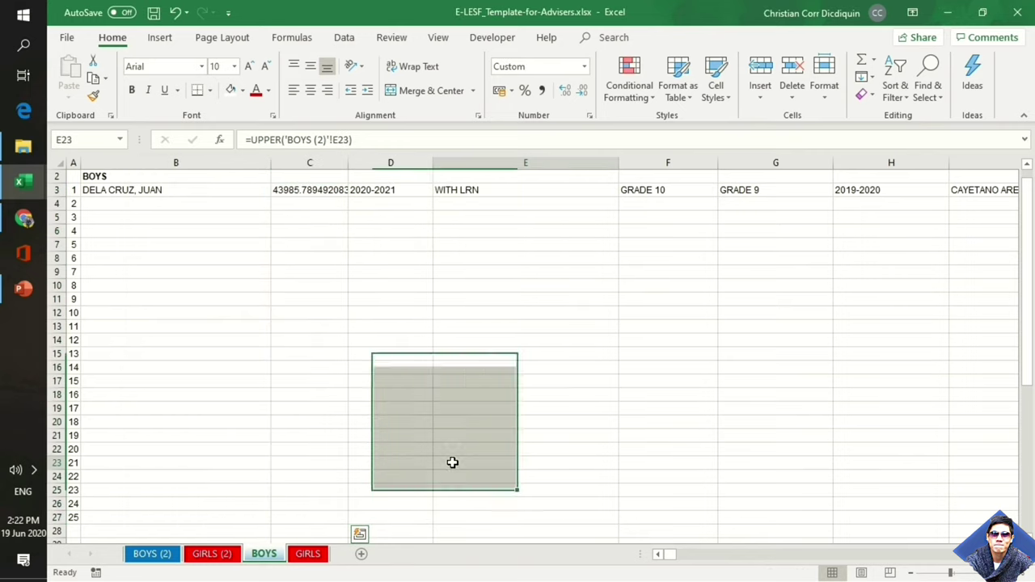
# Re-enter the timestamp in C3 of the BOYS (2) sheet as the text 3 06 2020 6:56:52 PM
pyautogui.click(154, 553)
pyautogui.click(317, 441)
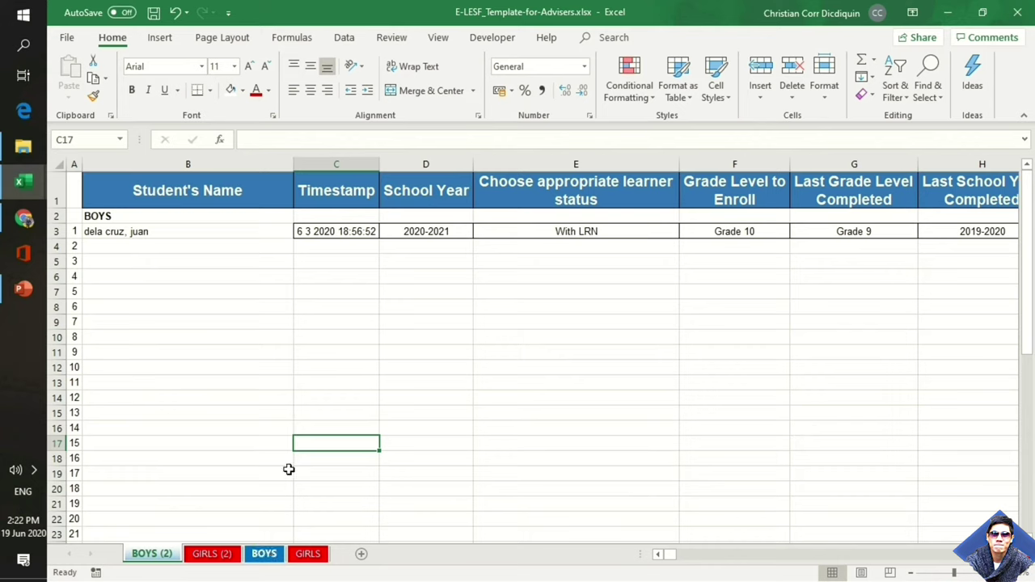
pyautogui.click(348, 233)
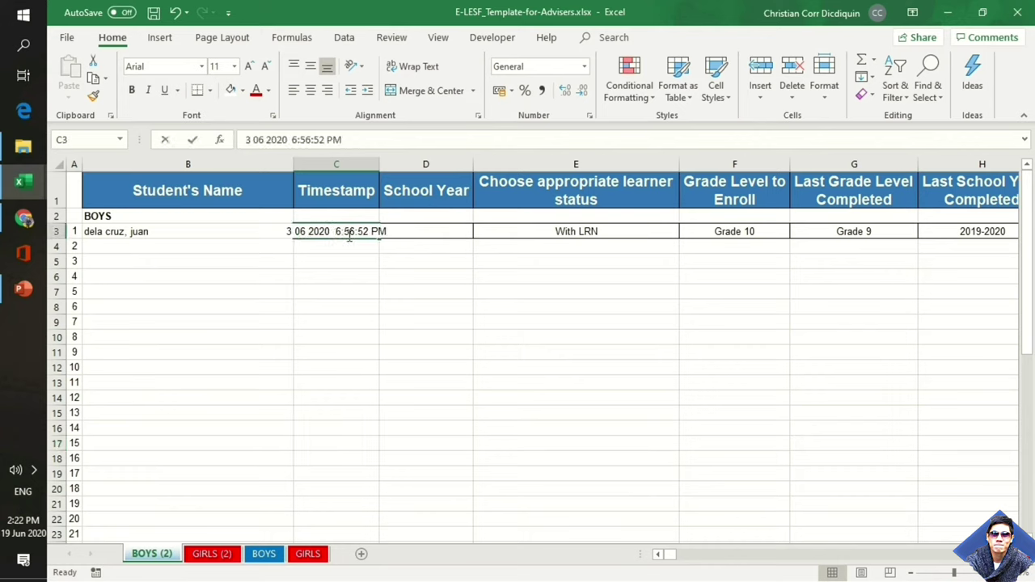
pyautogui.click(348, 282)
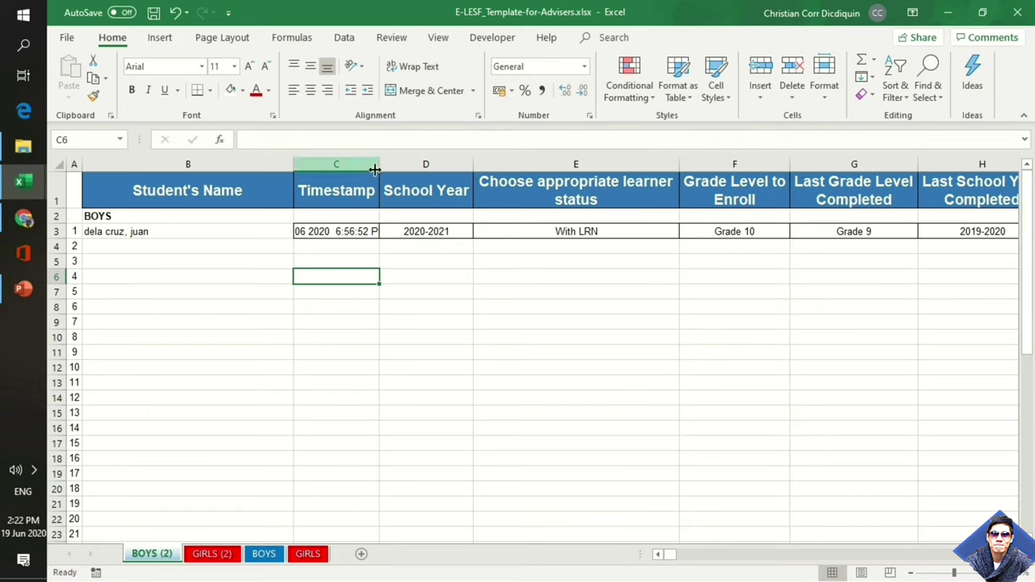
# Widen the Timestamp column C in both the BOYS (2) and BOYS sheets to fit the full timestamp
pyautogui.moveTo(380, 166); pyautogui.dragTo(405, 166)
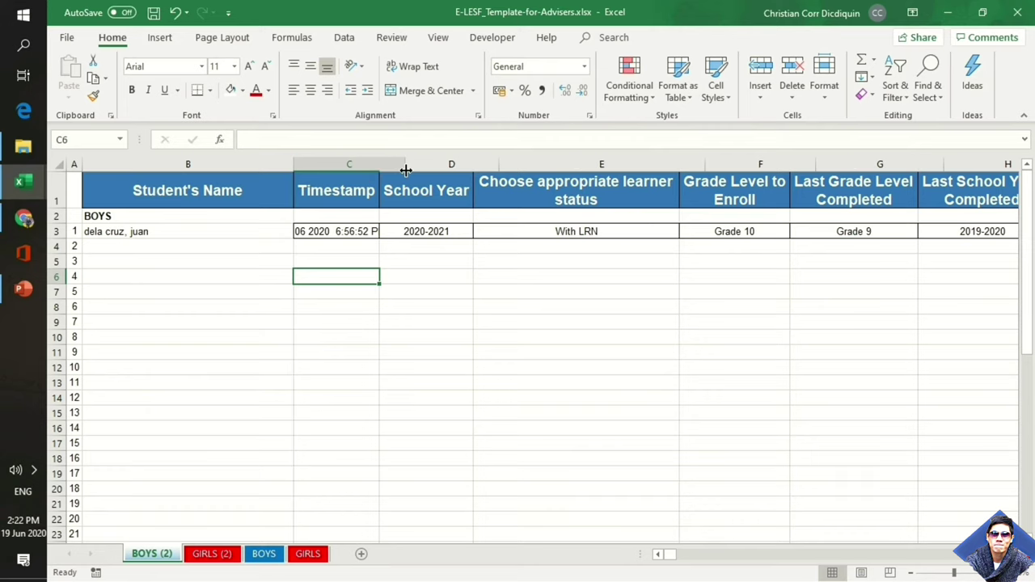
pyautogui.click(263, 554)
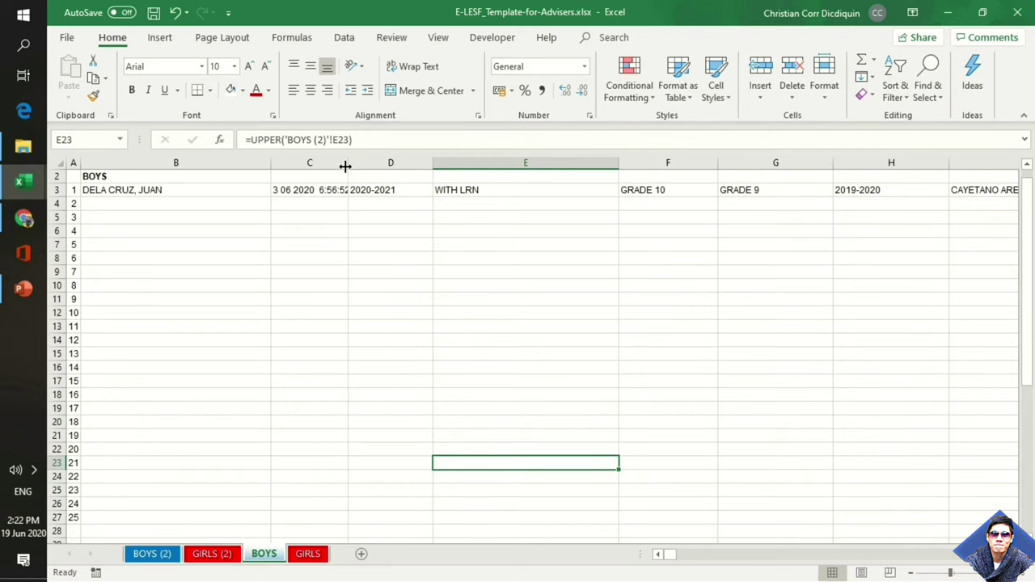
pyautogui.moveTo(346, 165); pyautogui.dragTo(388, 166)
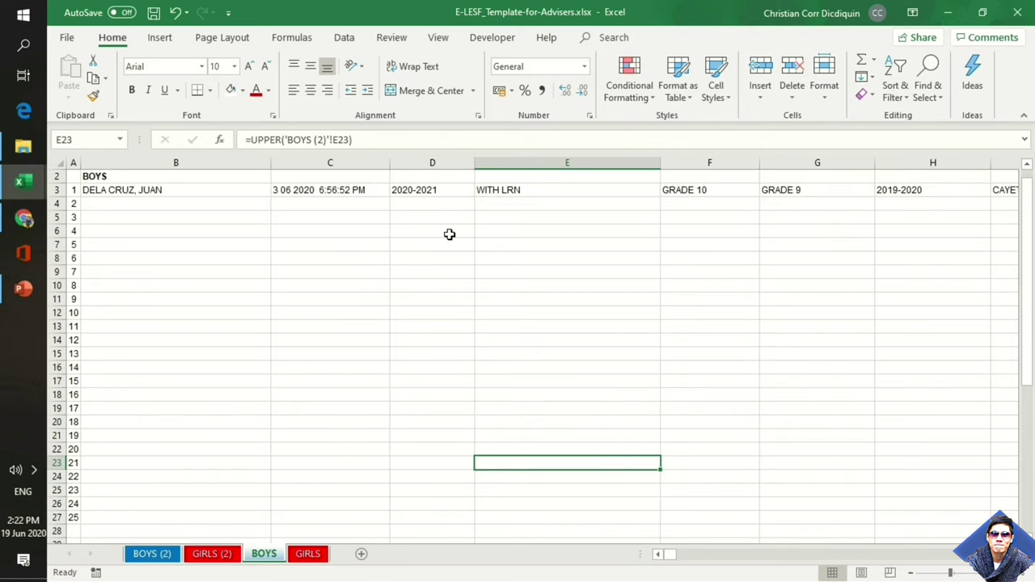
# Change the Date of Birth formula in T3 of the BOYS sheet to =UPPER(TEXT('BOYS (2)'!T3,"mm/dd/yyyy"))
pyautogui.click(162, 555)
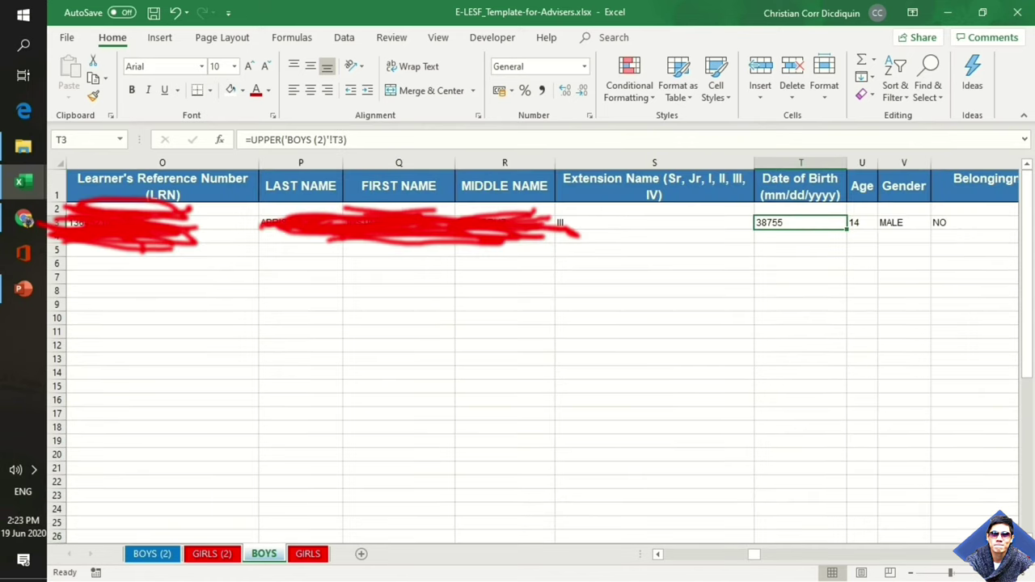
pyautogui.hscroll(2, 542, 348)
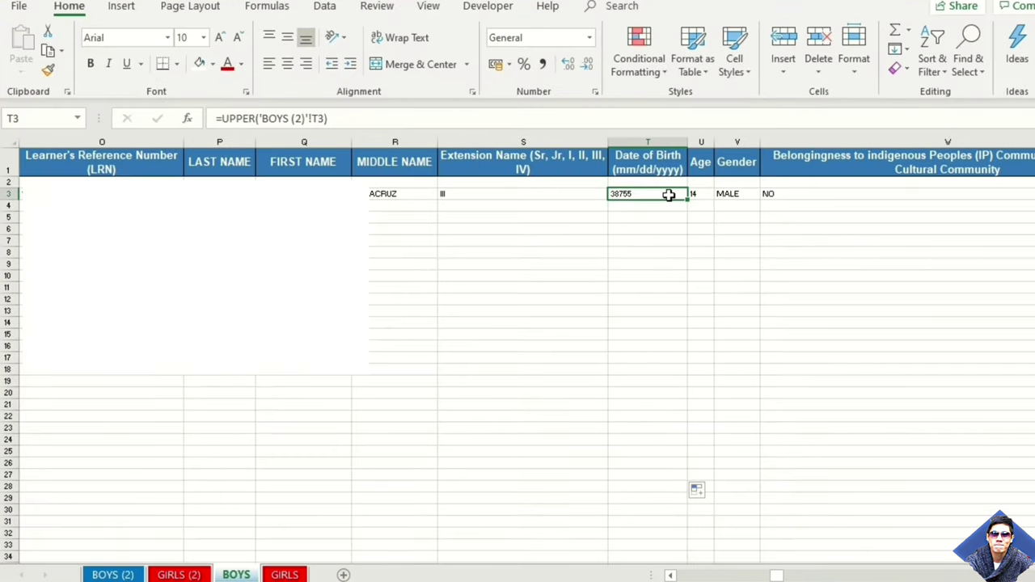
pyautogui.doubleClick(669, 195)
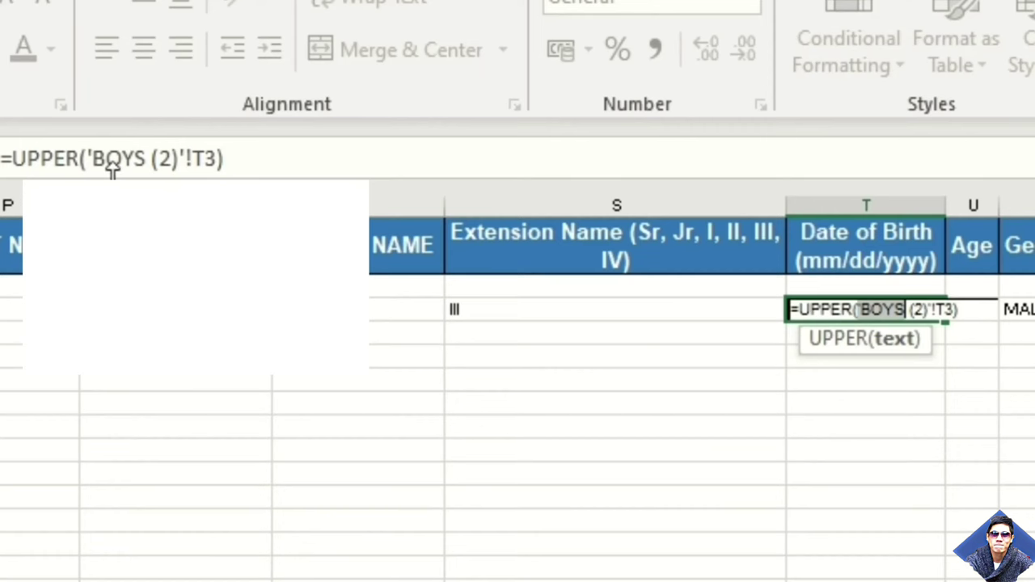
pyautogui.click(262, 119)
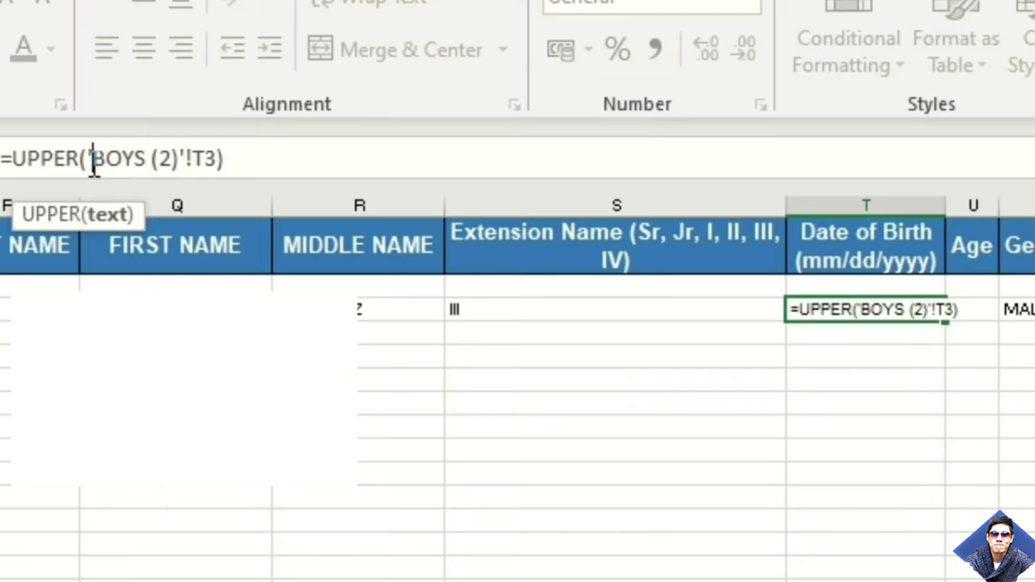
pyautogui.write('t')
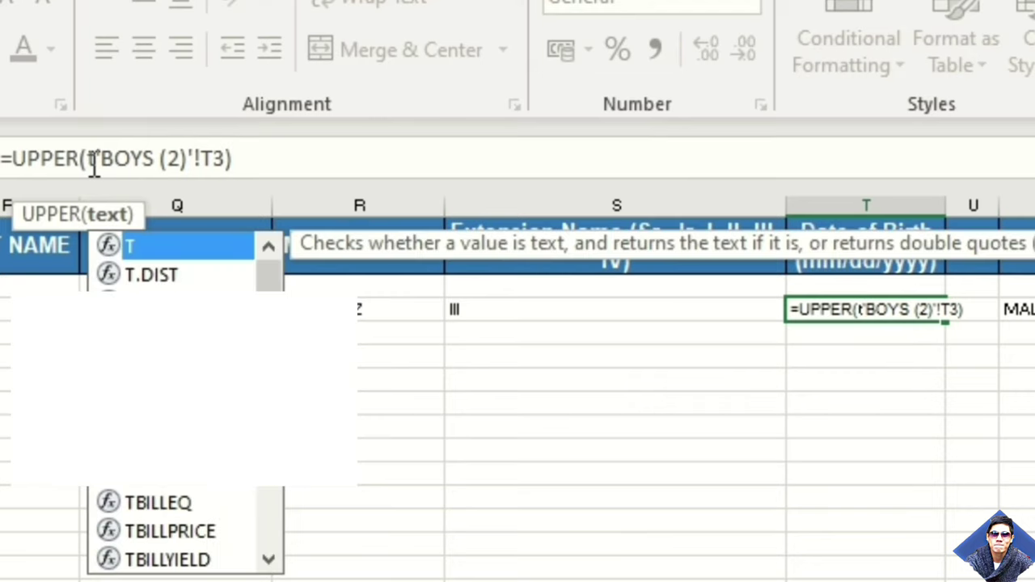
pyautogui.write('ext(')
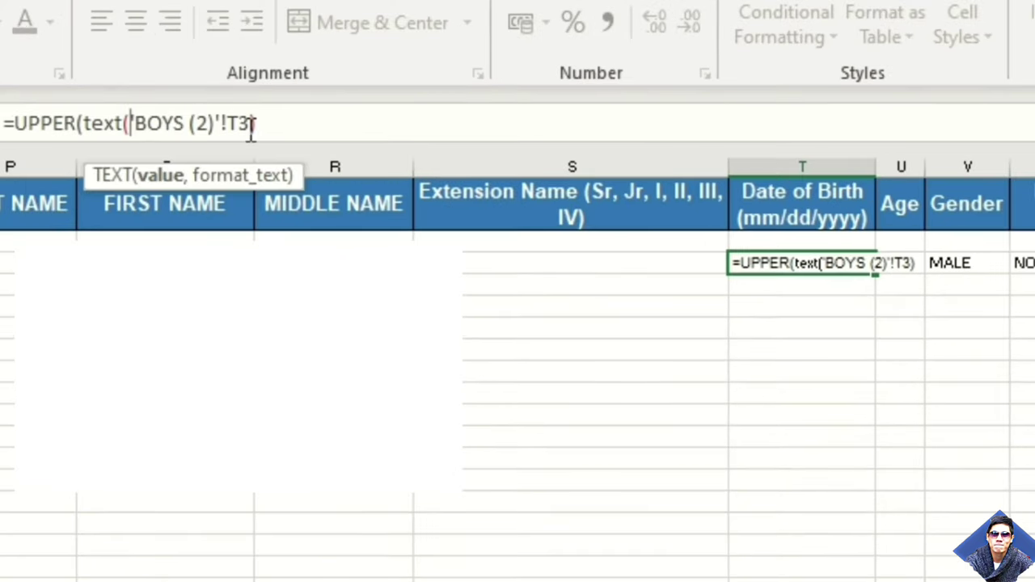
pyautogui.press('Right')
pyautogui.press('Right')
pyautogui.press('Right')
pyautogui.press('Right')
pyautogui.press('Right')
pyautogui.press('Right')
pyautogui.press('Right')
pyautogui.press('Right')
pyautogui.press('Right')
pyautogui.press('Right')
pyautogui.press('Right')
pyautogui.press('Right')
pyautogui.write(',')
pyautogui.write('"')
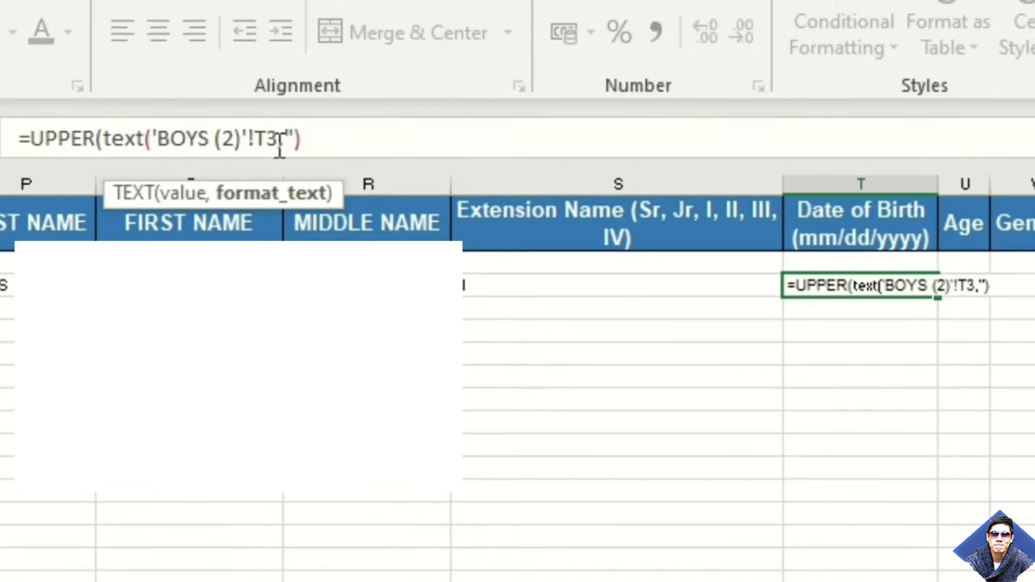
pyautogui.write('mm')
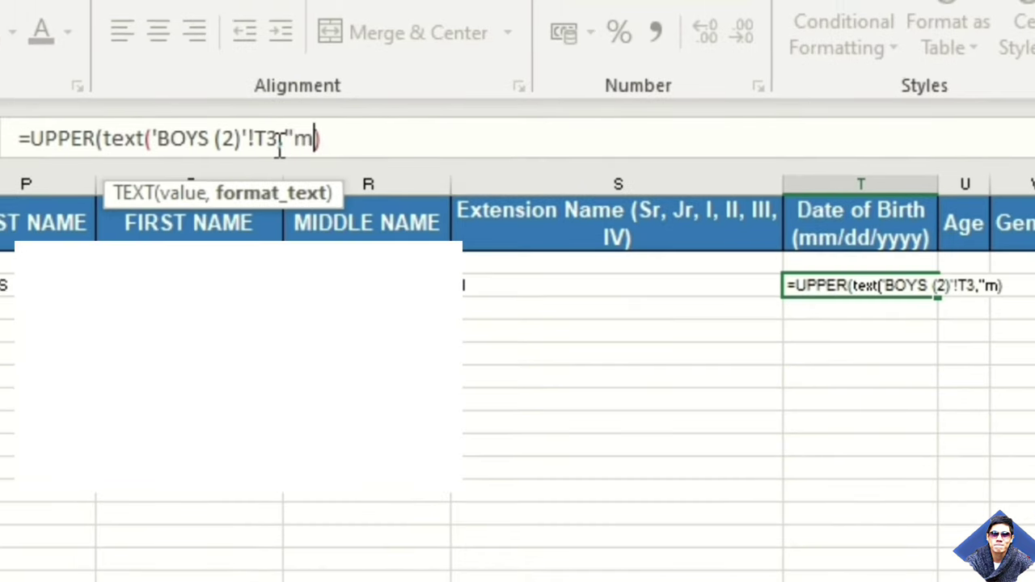
pyautogui.write('/')
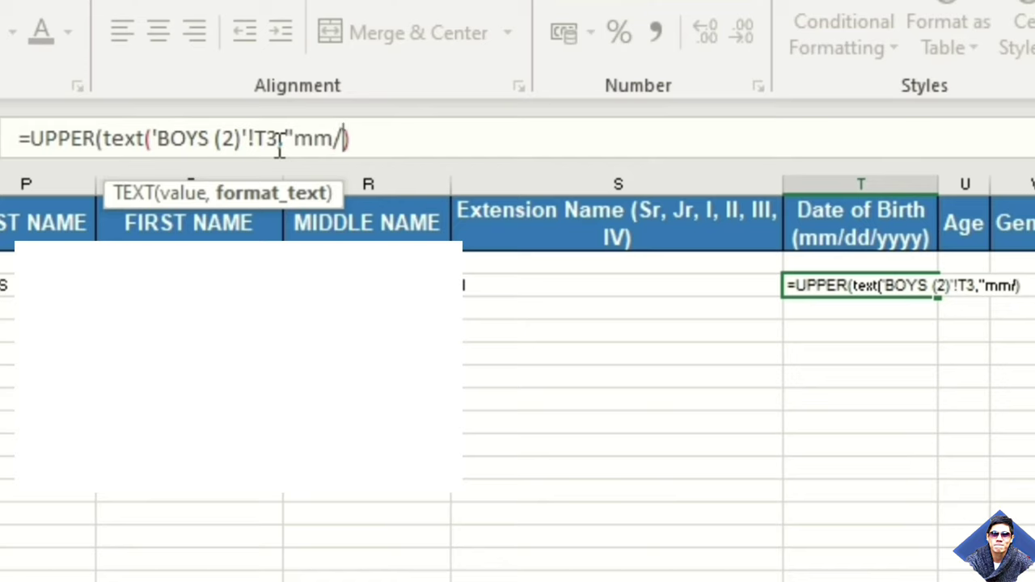
pyautogui.write('dd')
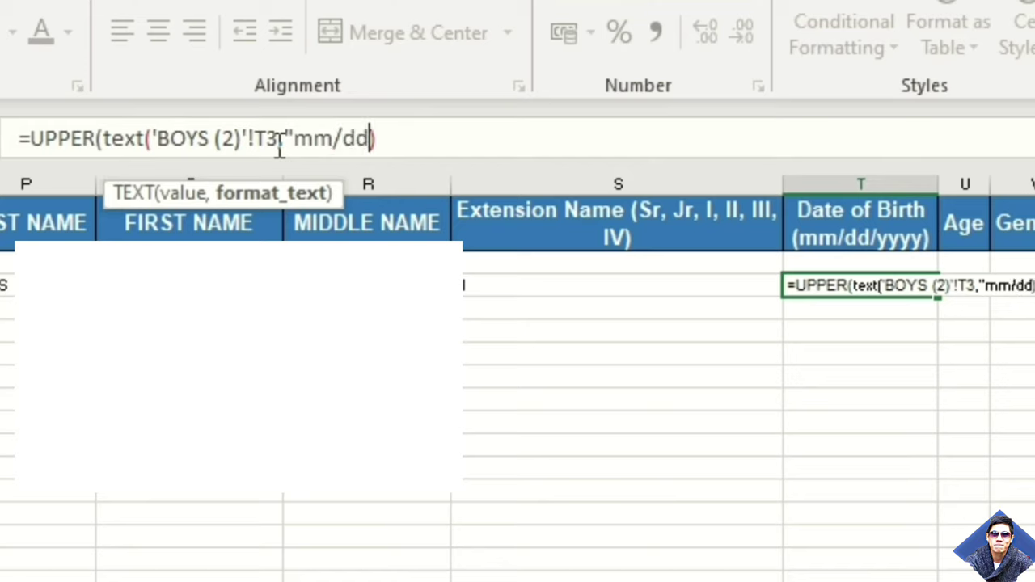
pyautogui.write('/yyy')
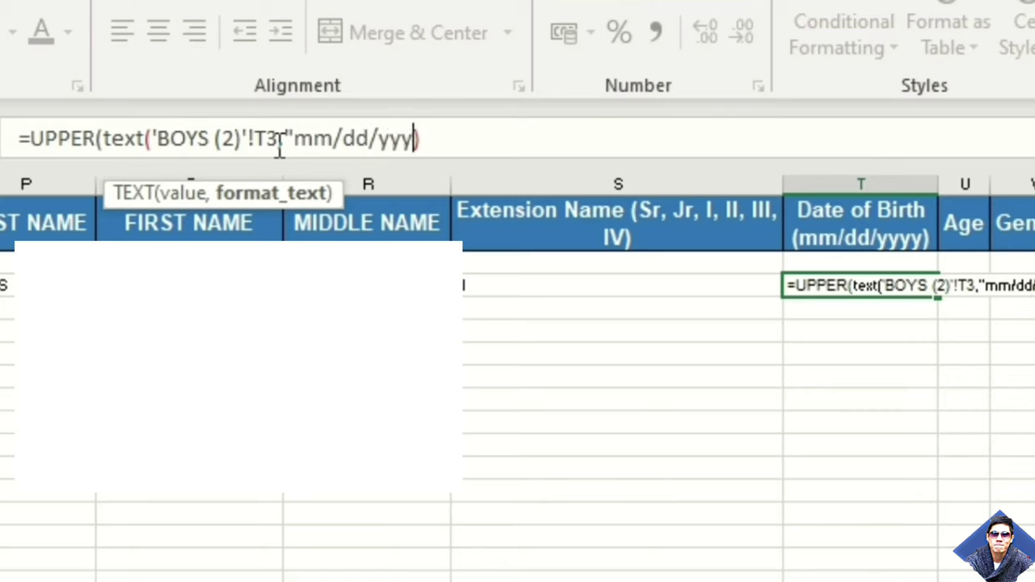
pyautogui.write('y"')
pyautogui.write(')')
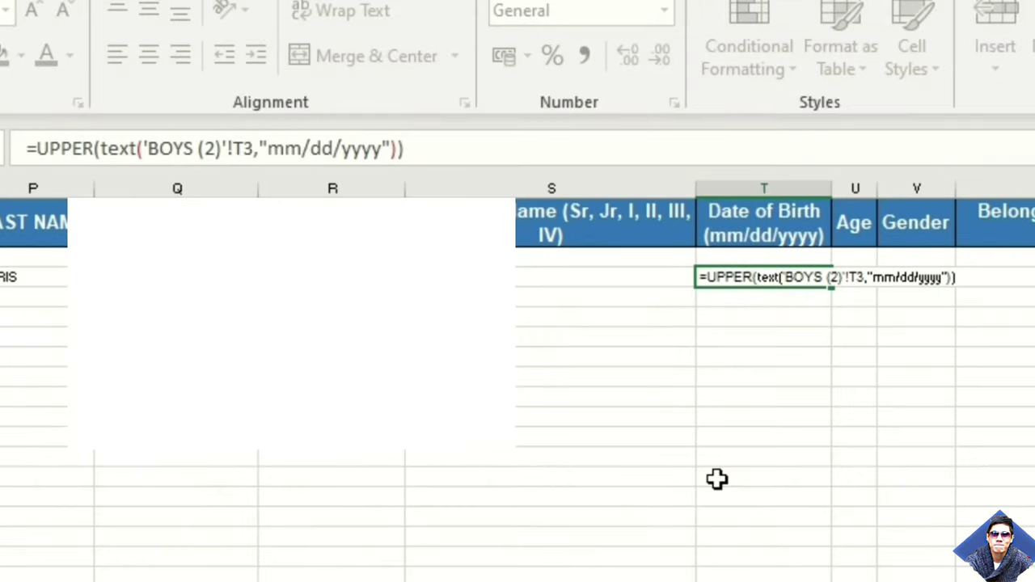
pyautogui.press('Return')
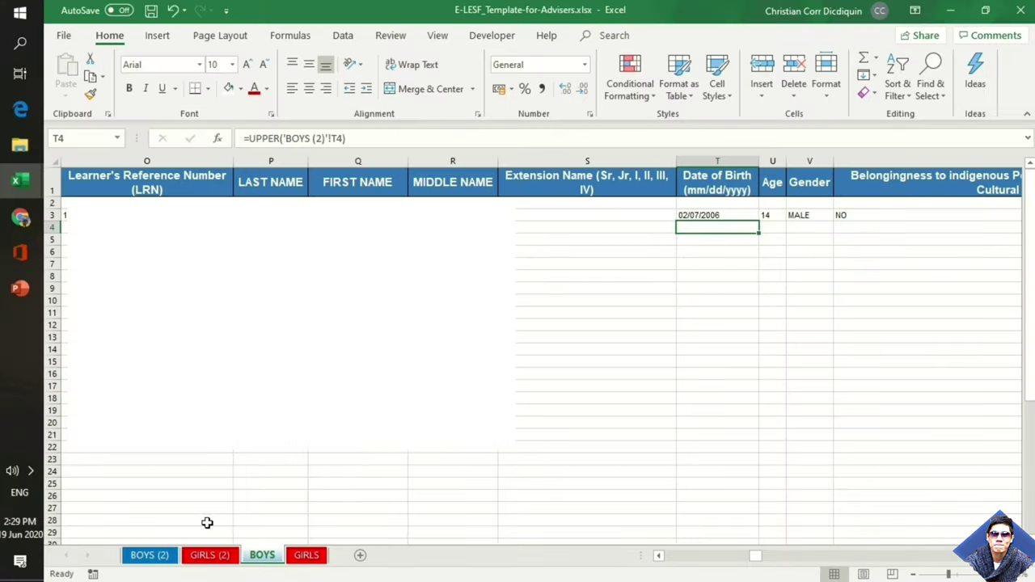
# Compare the birth date with the BOYS (2) source, and fill the BOYS sheet's T3 formula down through T27
pyautogui.click(148, 555)
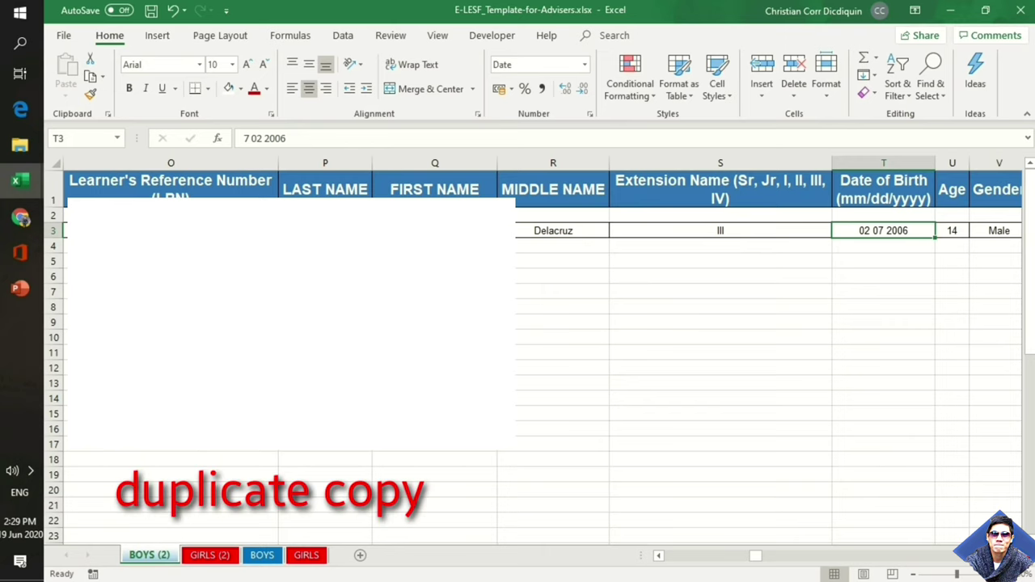
pyautogui.hscroll(1, 542, 351)
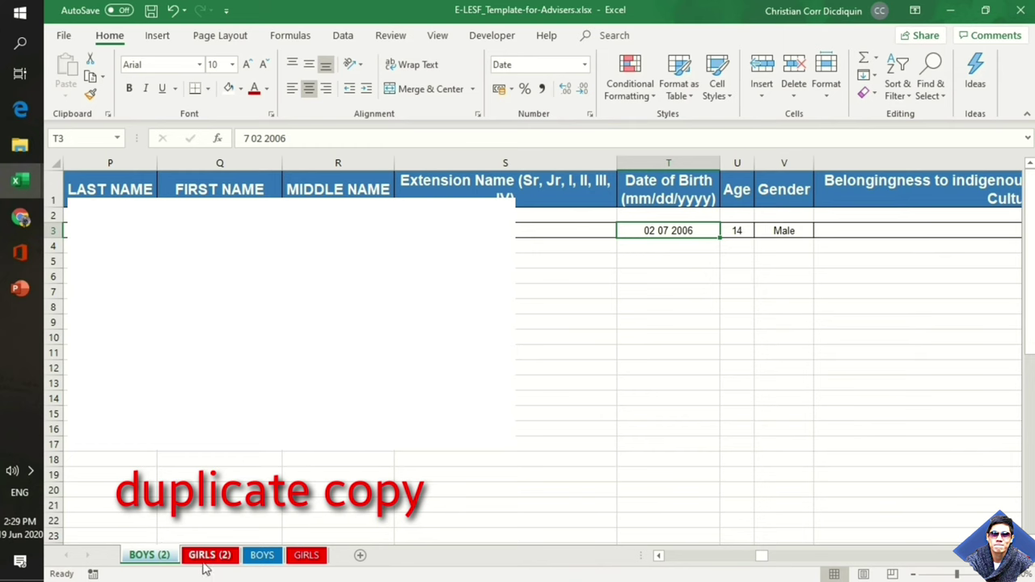
pyautogui.click(261, 557)
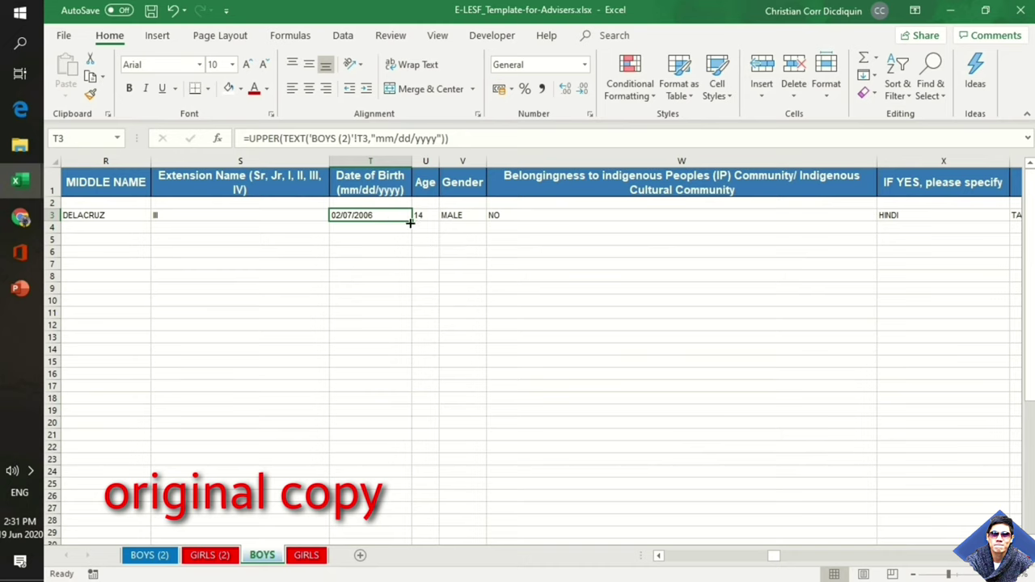
pyautogui.moveTo(411, 218); pyautogui.dragTo(386, 511)
pyautogui.click(510, 487)
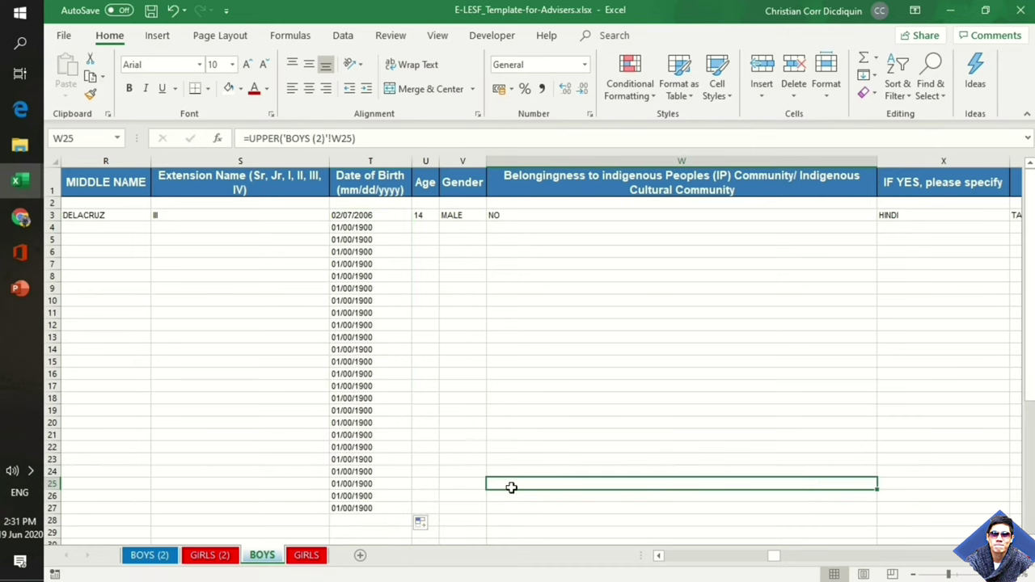
# Examine the filled Date of Birth column on the BOYS sheet from row 25 up to the header
pyautogui.press('Left')
pyautogui.press('Left')
pyautogui.press('Left')
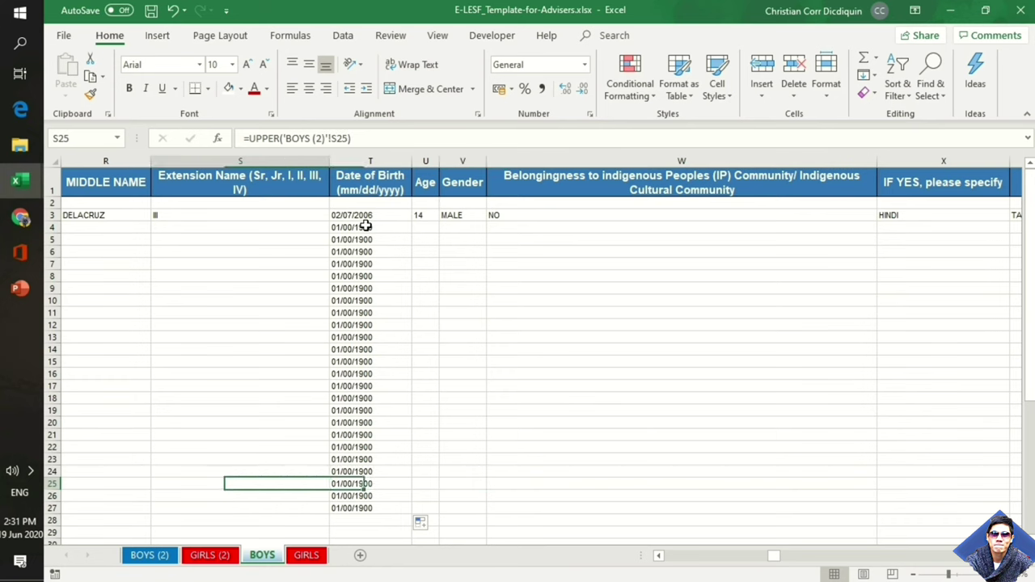
pyautogui.press('Up')
pyautogui.press('Up')
pyautogui.press('Up')
pyautogui.press('Up')
pyautogui.press('Up')
pyautogui.press('Up')
pyautogui.press('Up')
pyautogui.press('Up')
pyautogui.press('Up')
pyautogui.press('Up')
pyautogui.press('Up')
pyautogui.press('Up')
pyautogui.press('Up')
pyautogui.press('Up')
pyautogui.press('Up')
pyautogui.press('Up')
pyautogui.press('Up')
pyautogui.press('Up')
pyautogui.press('Up')
pyautogui.press('Up')
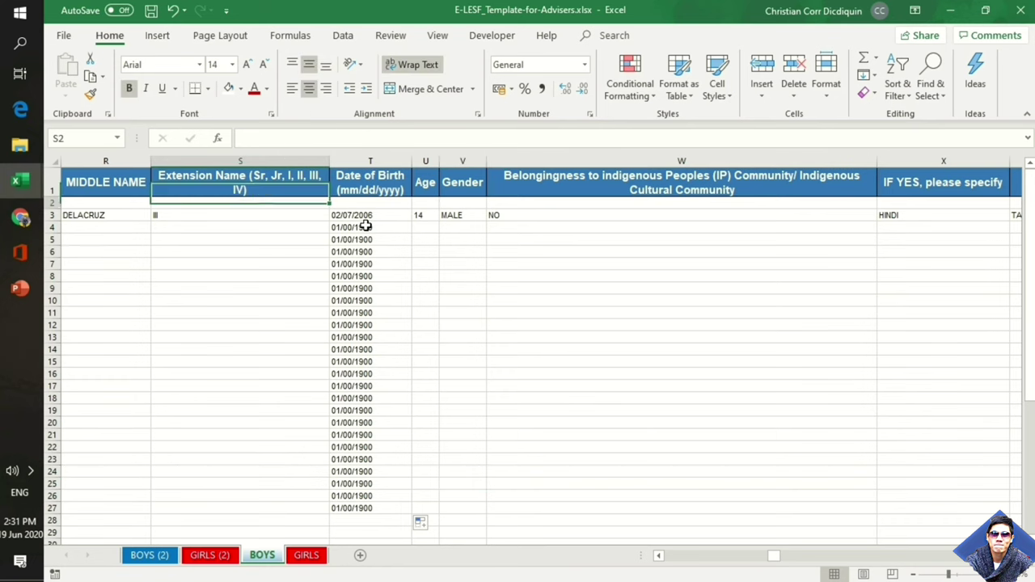
# Copy the learner response in row 5 of the Incoming-Grade-10 e-LESF workbook into the BOYS (2) sheet starting at C4
pyautogui.hotkey('alt', 'Tab')
pyautogui.moveTo(181, 233); pyautogui.dragTo(315, 229)
pyautogui.hotkey('ctrl', 'shift', 'Right')
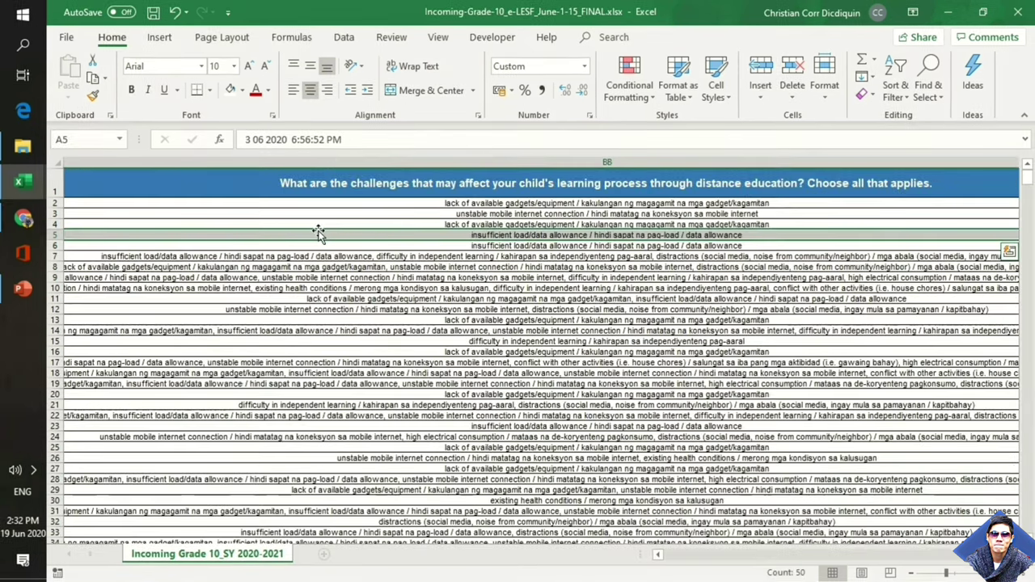
pyautogui.hotkey('ctrl', 'c')
pyautogui.hotkey('alt', 'Tab')
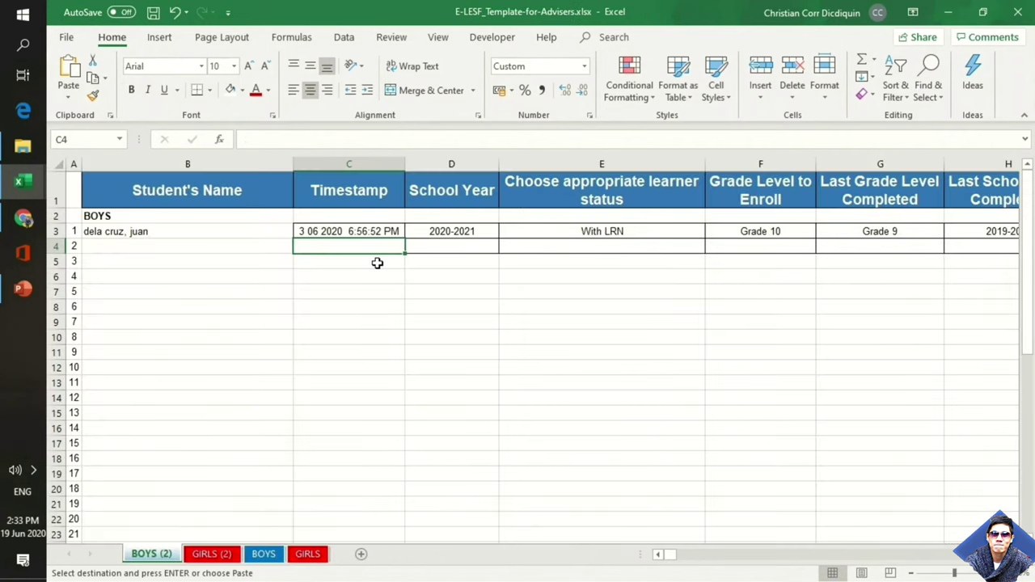
pyautogui.hotkey('ctrl', 'v')
pyautogui.press('Left')
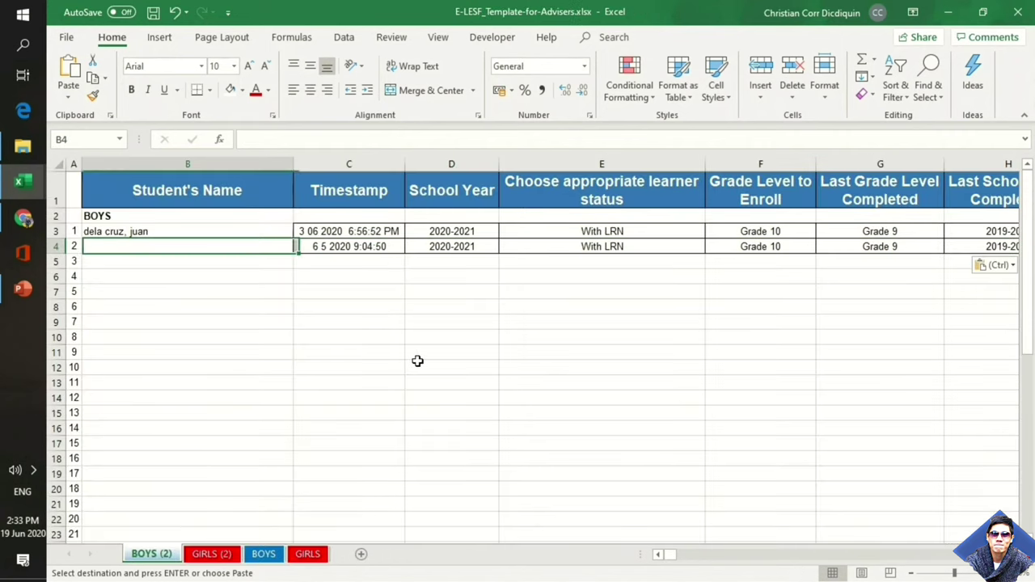
# Check the pasted response along row 4 of BOYS (2) up to Date of Birth, and switch to the BOYS sheet
pyautogui.press('Right')
pyautogui.press('Right')
pyautogui.press('Right')
pyautogui.press('Right')
pyautogui.press('Right')
pyautogui.press('Right')
pyautogui.press('Right')
pyautogui.press('Right')
pyautogui.press('Right')
pyautogui.press('Right')
pyautogui.press('Right')
pyautogui.press('Right')
pyautogui.press('Right')
pyautogui.press('Right')
pyautogui.press('Right')
pyautogui.press('Right')
pyautogui.press('Right')
pyautogui.press('Right')
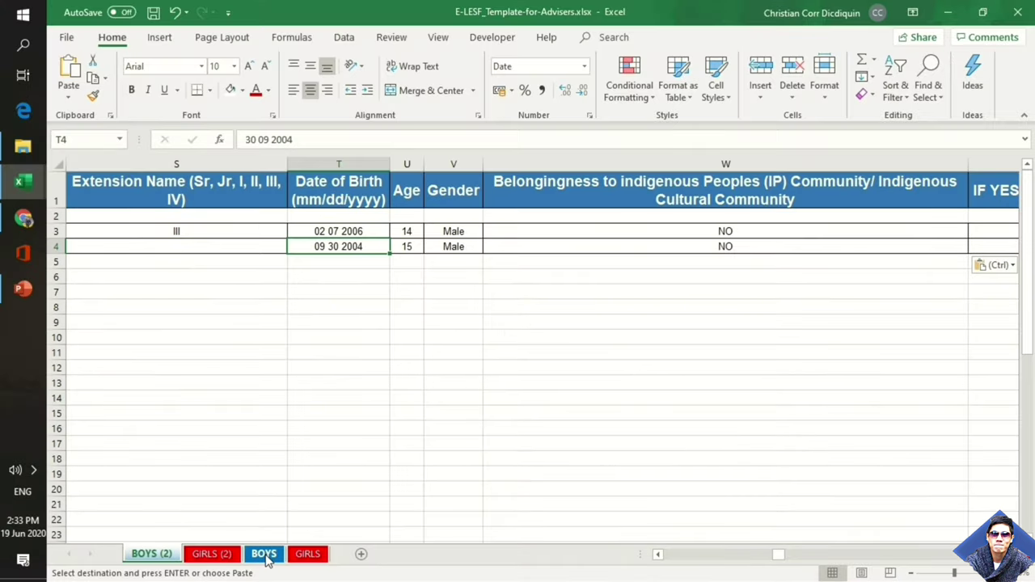
pyautogui.click(299, 556)
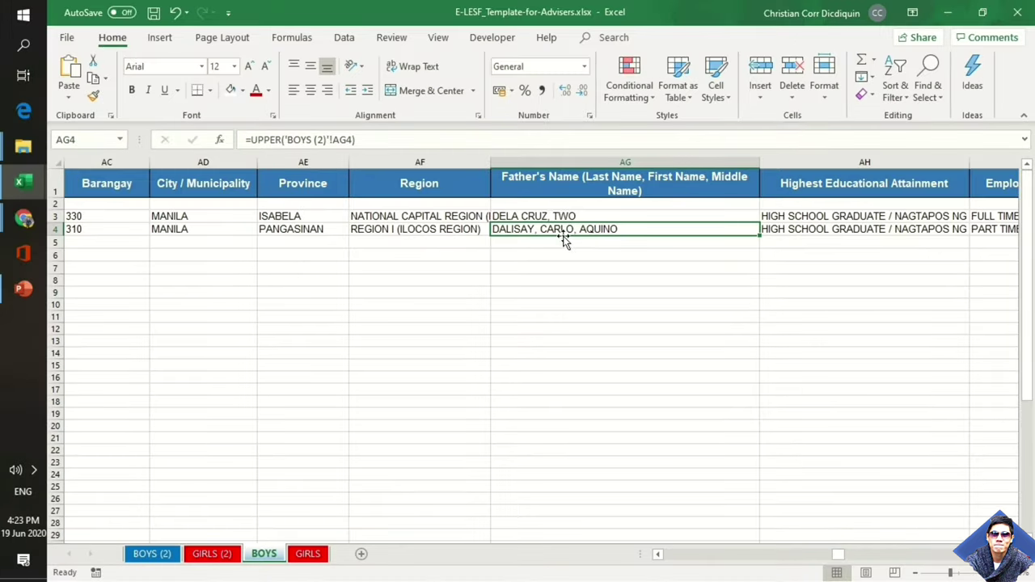
# Copy the father's name from AG4 of the BOYS sheet and paste it as a value into AH6 of the Electronic-LESF-Consolidation-Template workbook
pyautogui.hotkey('ctrl', 'c')
pyautogui.hotkey('alt', 'Tab')
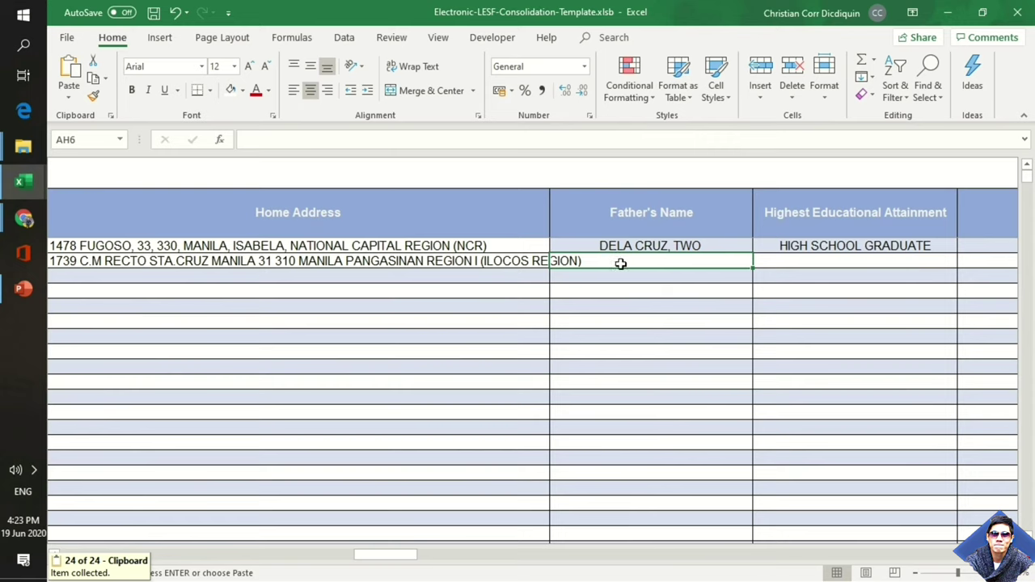
pyautogui.hotkey('ctrl', 'v')
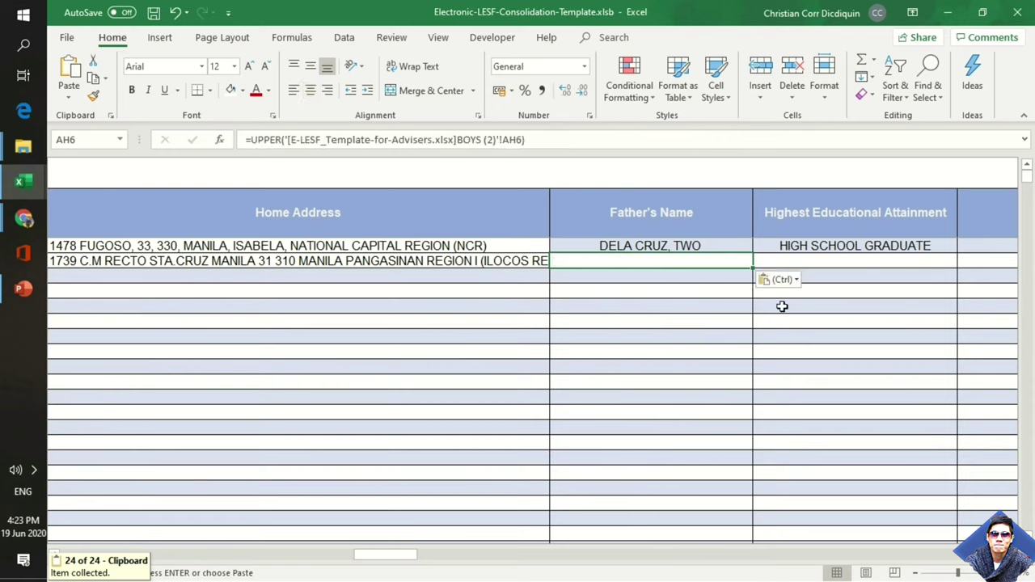
pyautogui.click(794, 280)
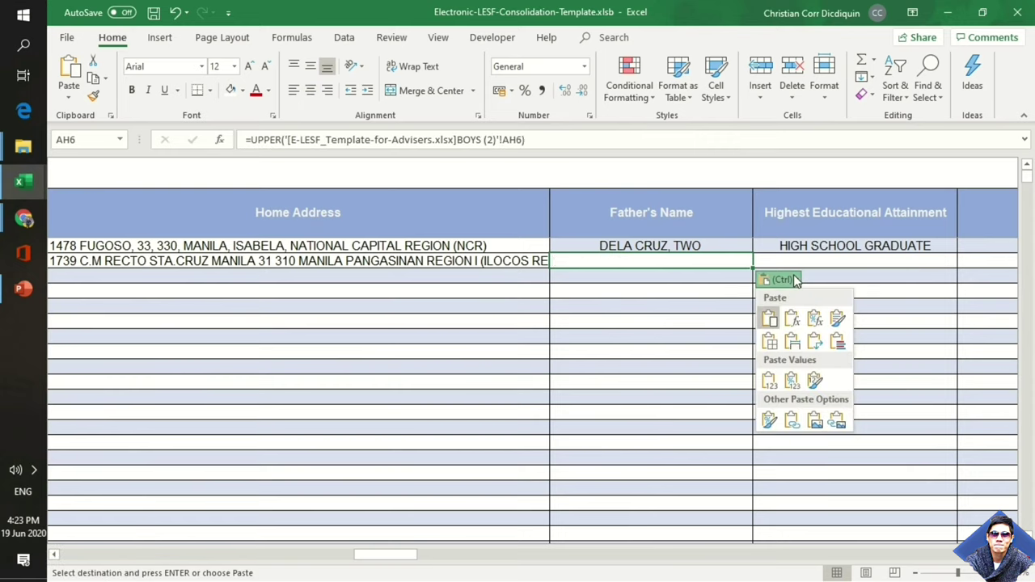
pyautogui.click(768, 374)
pyautogui.press('Right')
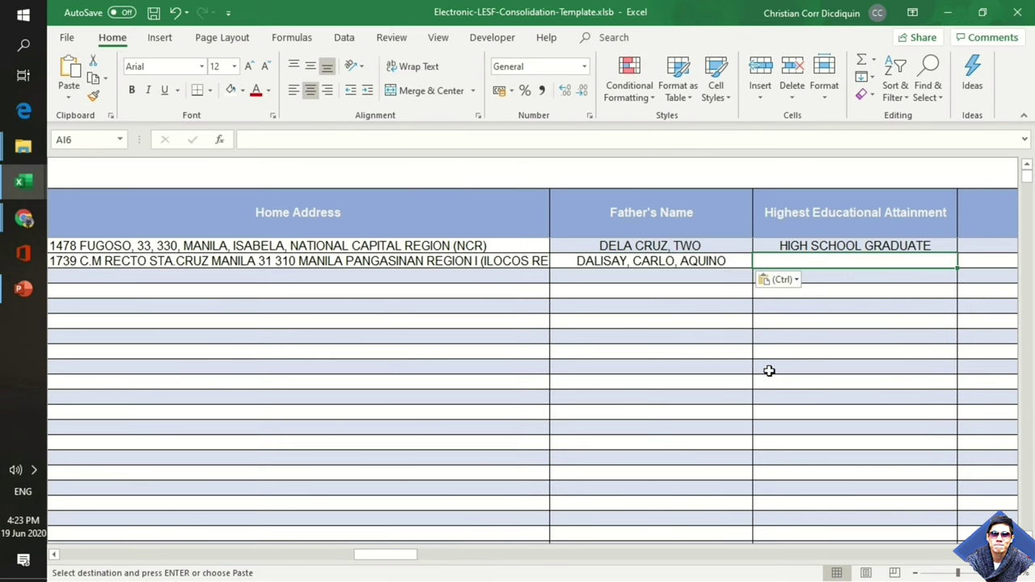
# Copy the father's education, employment, work-from-home and contact cells AH4:AK4 from BOYS and paste them as values at AI6 of the consolidation template
pyautogui.hotkey('ctrl', 'Tab')
pyautogui.press('Right')
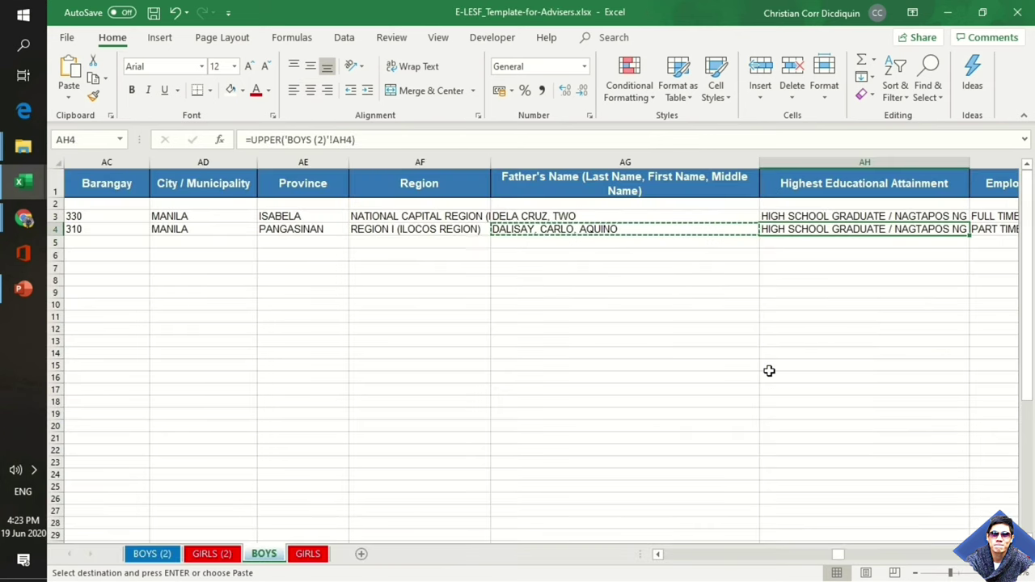
pyautogui.hscroll(3, 529, 229)
pyautogui.hotkey('shift', 'Right')
pyautogui.hotkey('shift', 'Right')
pyautogui.hotkey('shift', 'Right')
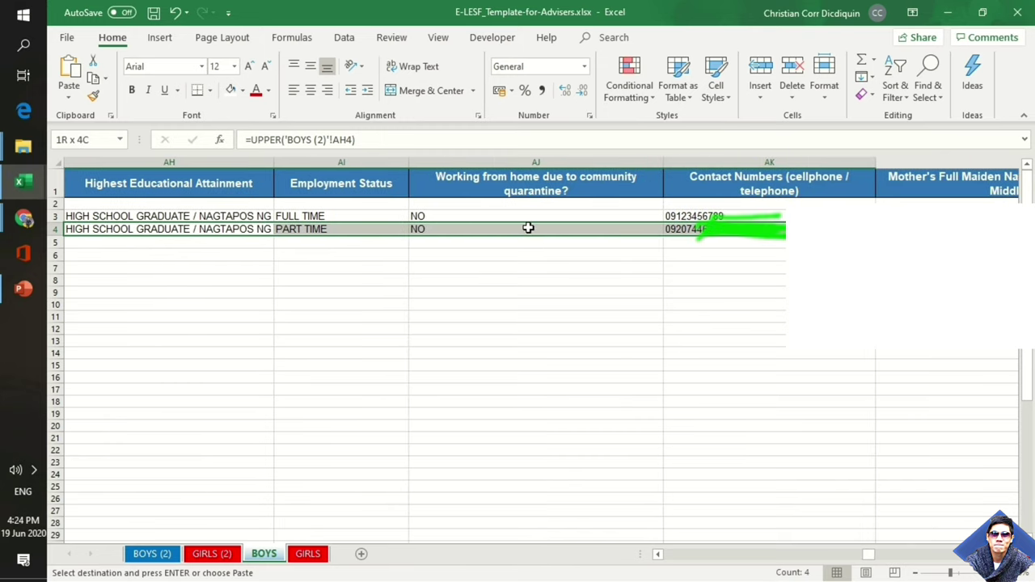
pyautogui.hotkey('ctrl', 'c')
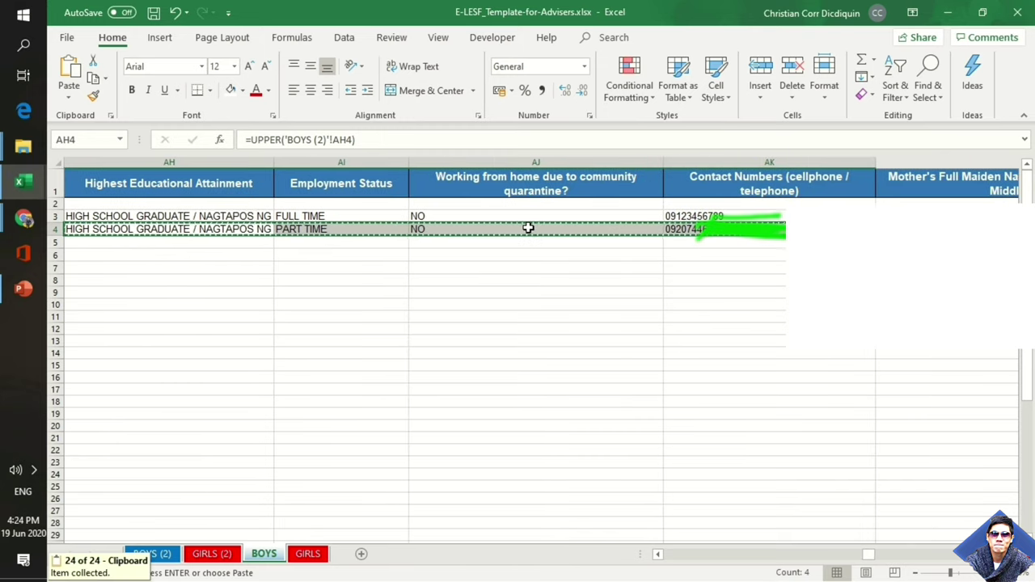
pyautogui.hotkey('alt', 'Tab')
pyautogui.hotkey('ctrl', 'v')
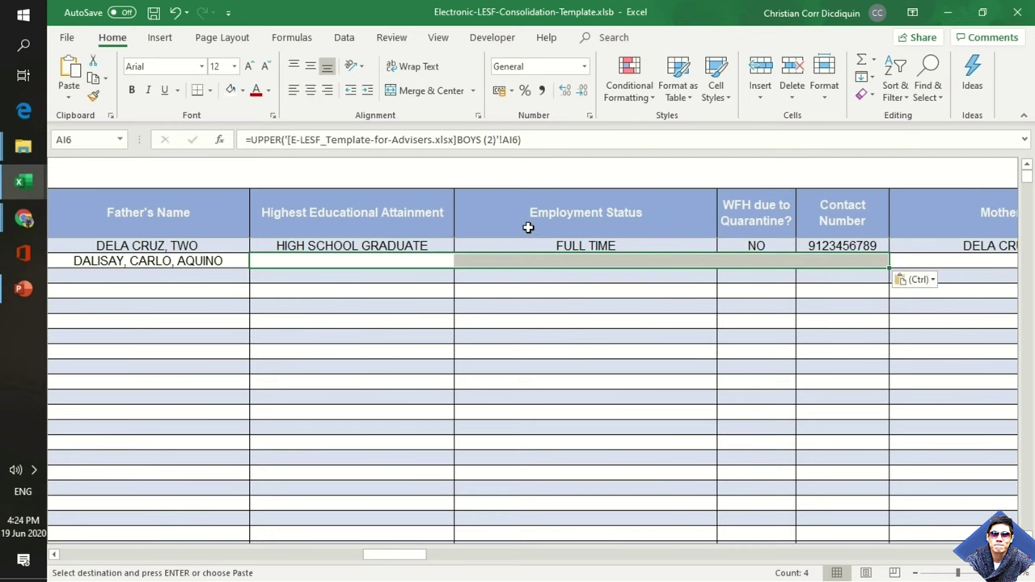
pyautogui.click(920, 283)
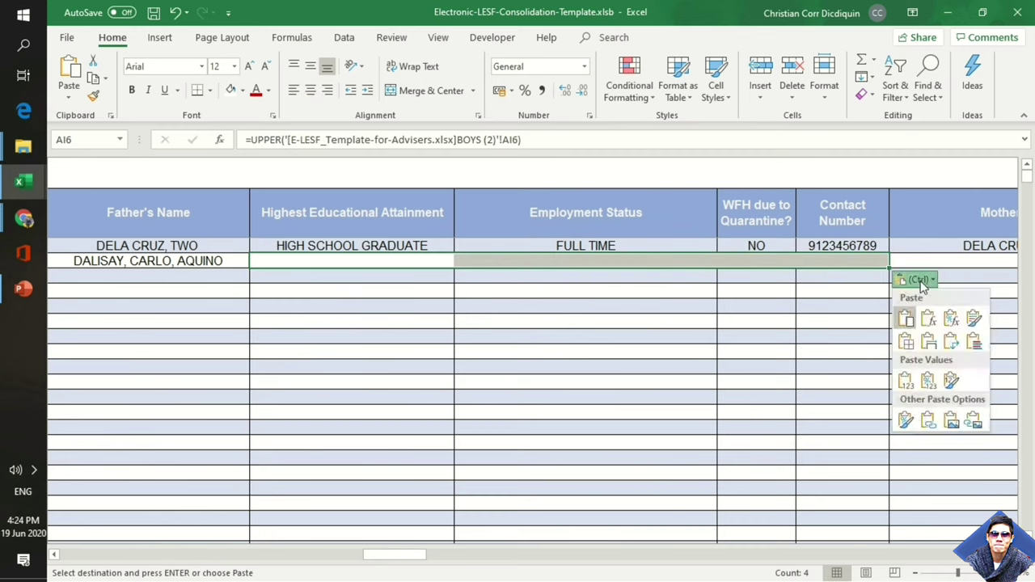
pyautogui.click(905, 379)
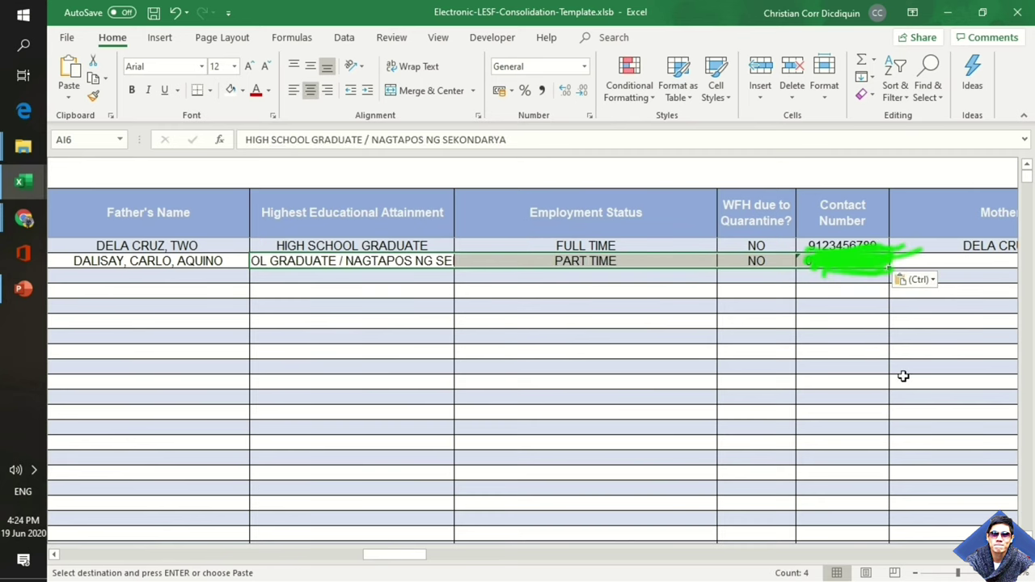
pyautogui.press('Tab')
pyautogui.press('Tab')
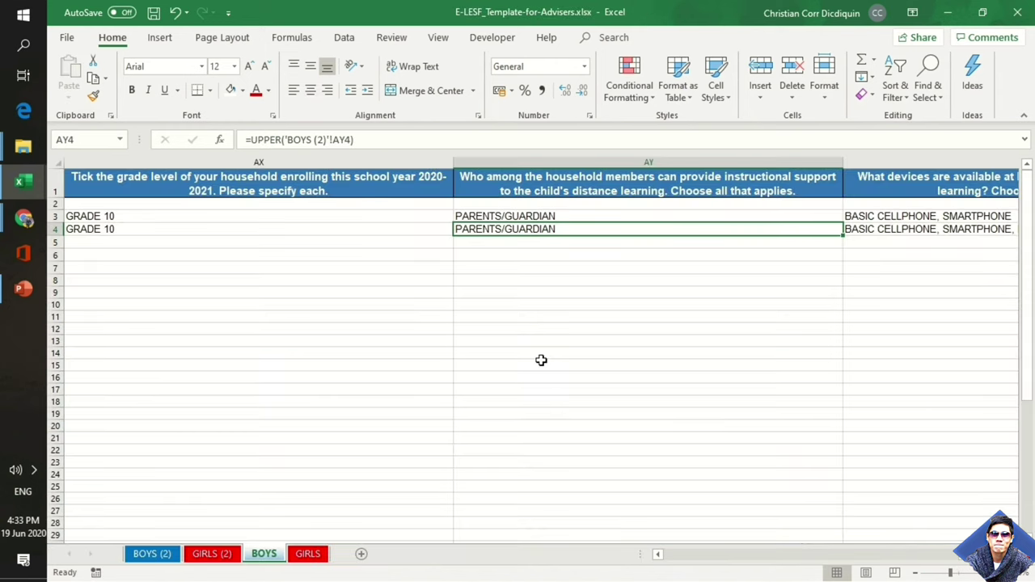
# Switch to the Electronic-LESF-Consolidation-Template workbook and copy the parents/guardians check mark from BM5 into BM6
pyautogui.hotkey('alt', 'Tab')
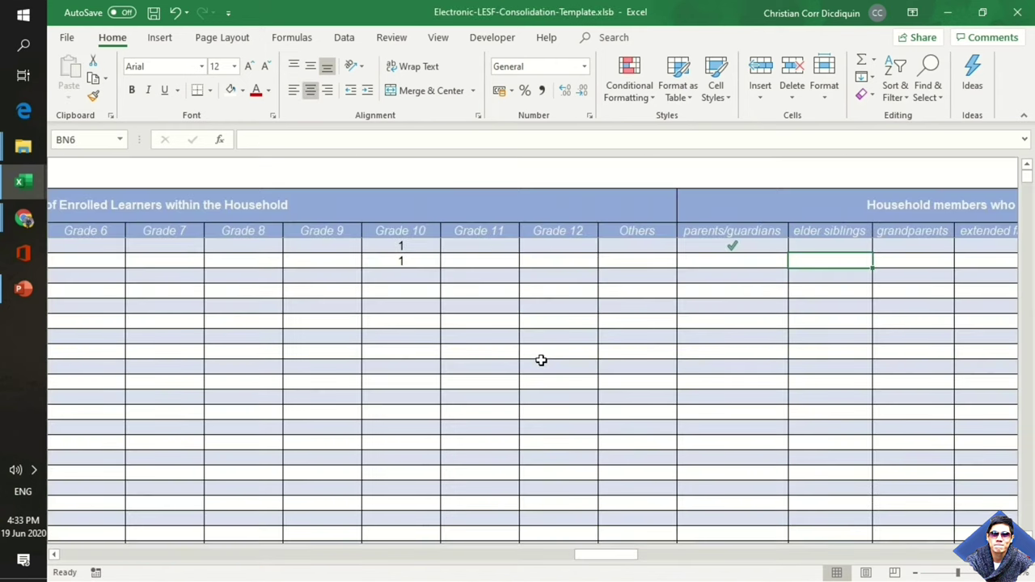
pyautogui.click(726, 249)
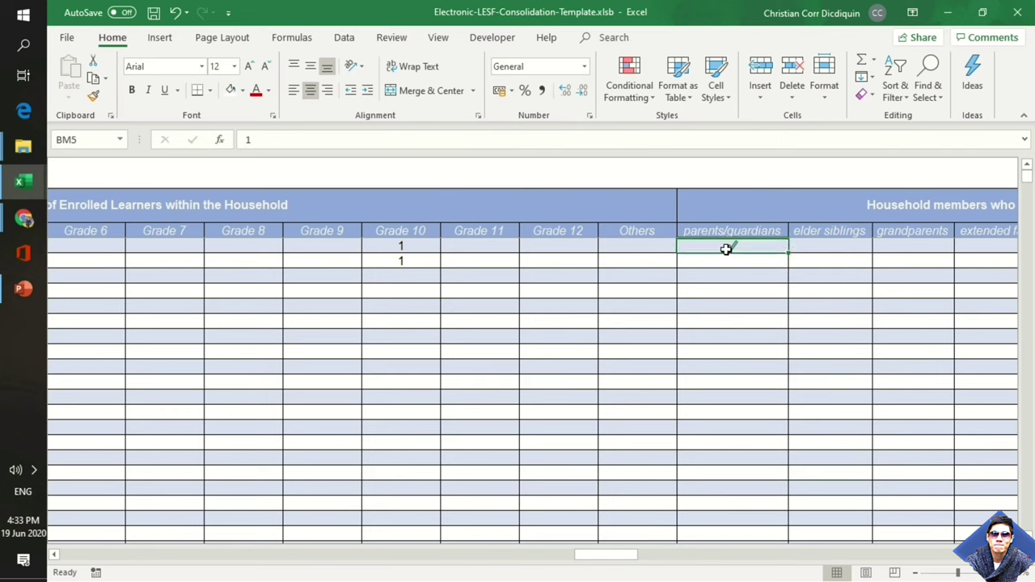
pyautogui.hotkey('ctrl', 'c')
pyautogui.press('Down')
pyautogui.hotkey('ctrl', 'v')
pyautogui.press('Tab')
pyautogui.press('Tab')
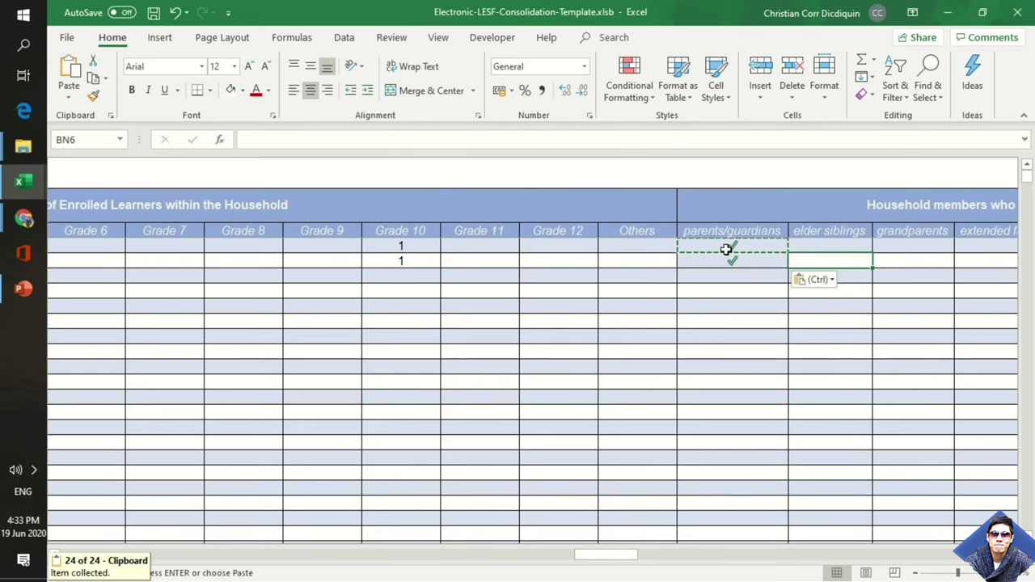
# Look up the learner's devices in AZ4 of the BOYS sheet and paste check marks under basic cellphone and smartphone, BV6 and BW6, in the consolidation template
pyautogui.press('Tab')
pyautogui.press('Tab')
pyautogui.press('Tab')
pyautogui.press('Tab')
pyautogui.press('Tab')
pyautogui.press('Tab')
pyautogui.press('Tab')
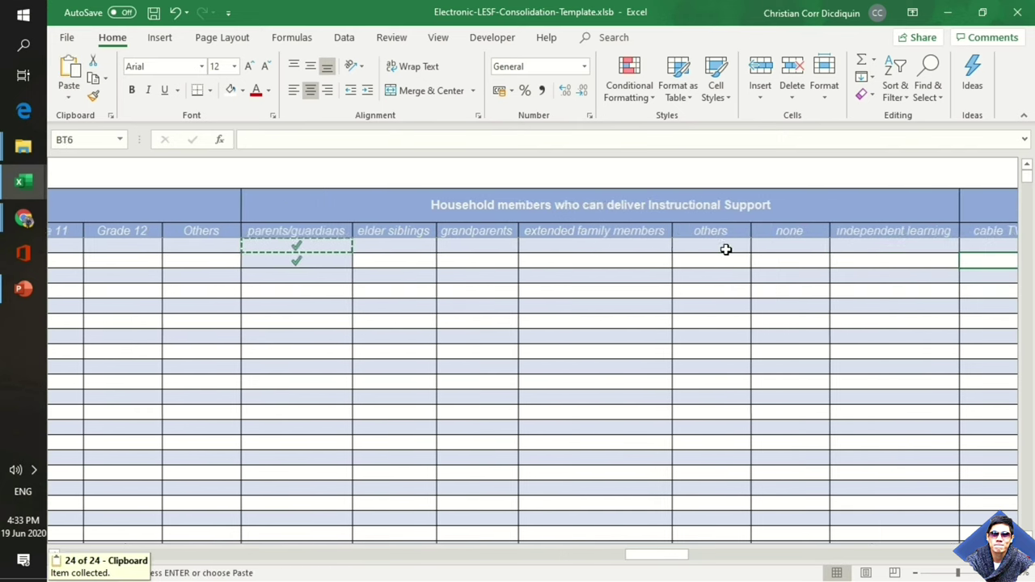
pyautogui.press('Left')
pyautogui.press('Left')
pyautogui.press('Right')
pyautogui.press('Right')
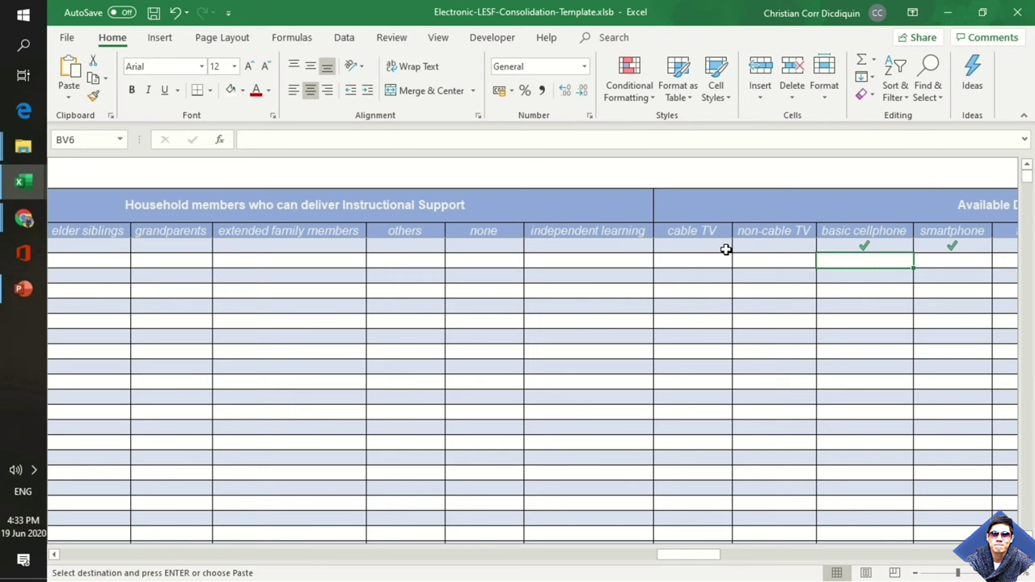
pyautogui.hotkey('ctrl', 'Tab')
pyautogui.press('Tab')
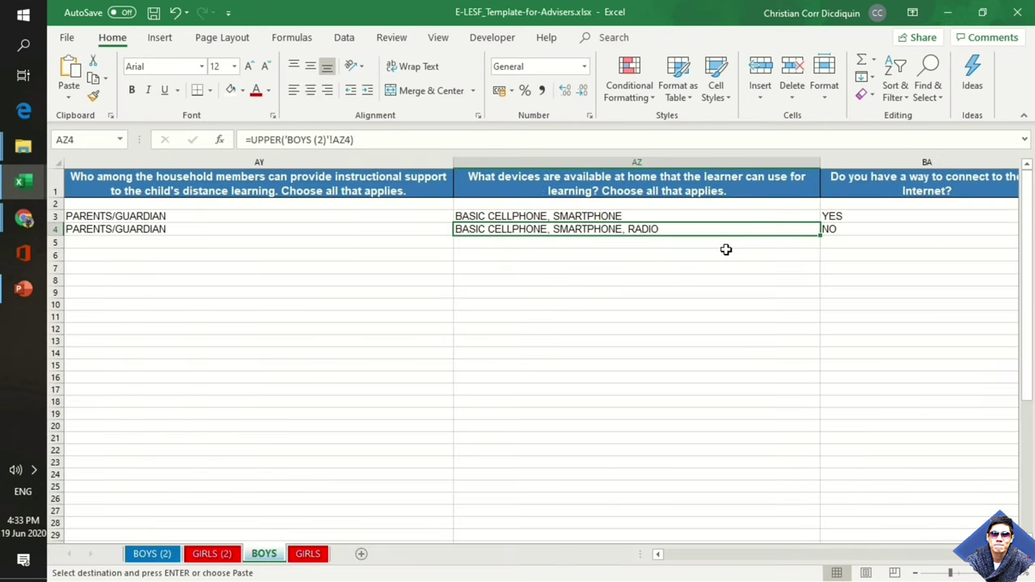
pyautogui.hotkey('ctrl', 'Tab')
pyautogui.press('Right')
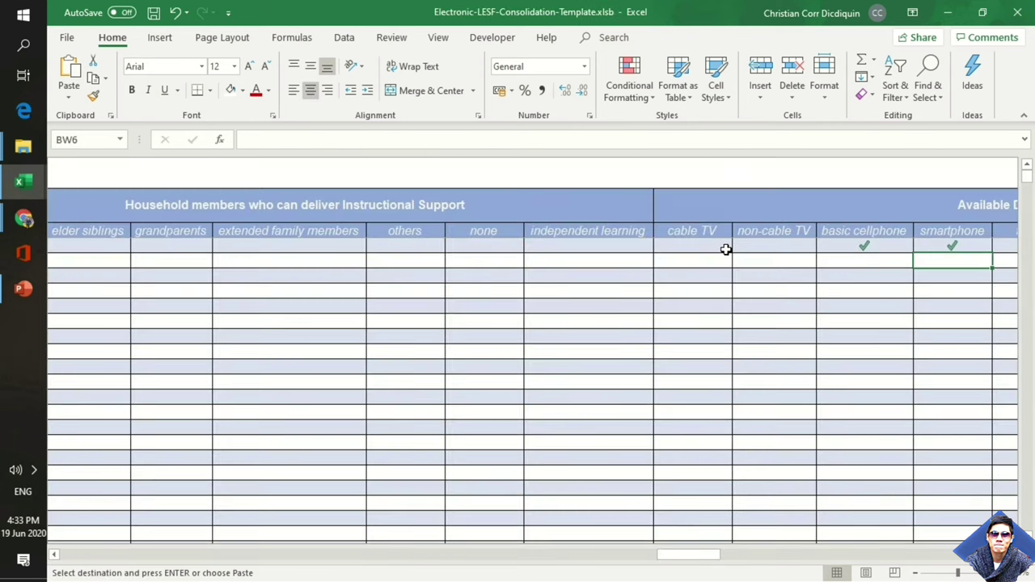
pyautogui.press('Left')
pyautogui.hotkey('ctrl', 'v')
pyautogui.press('Right')
pyautogui.hotkey('ctrl', 'v')
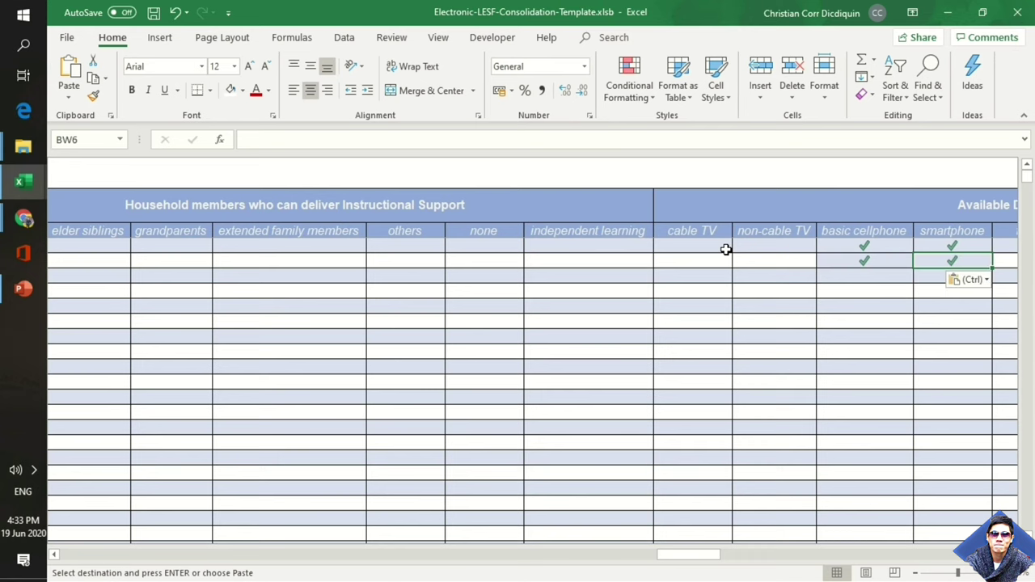
pyautogui.press('Right')
pyautogui.press('Right')
pyautogui.press('Home')
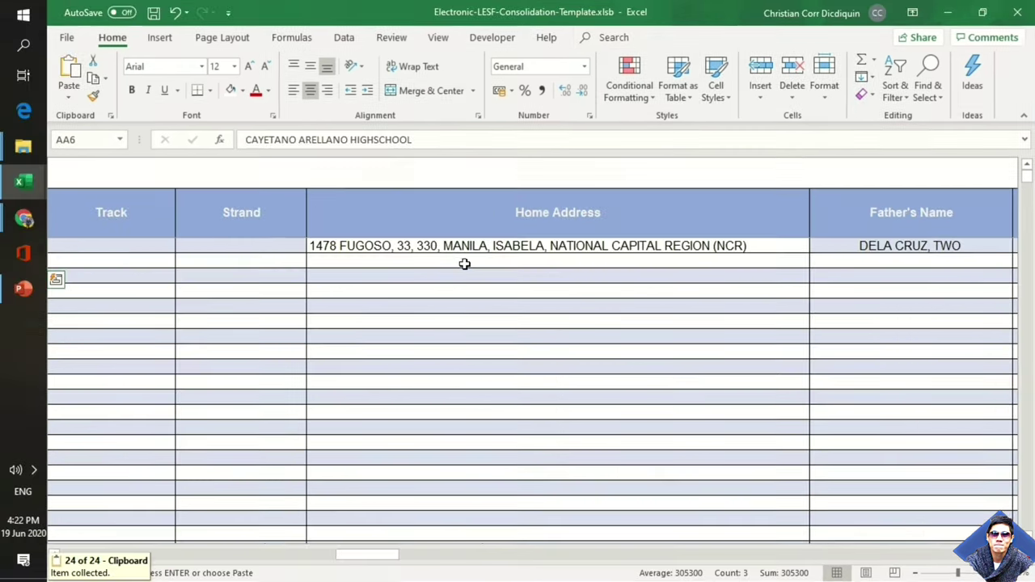
# Try to paste the copied address cells directly into the Home Address cell AG6 of the consolidation template
pyautogui.click(465, 264)
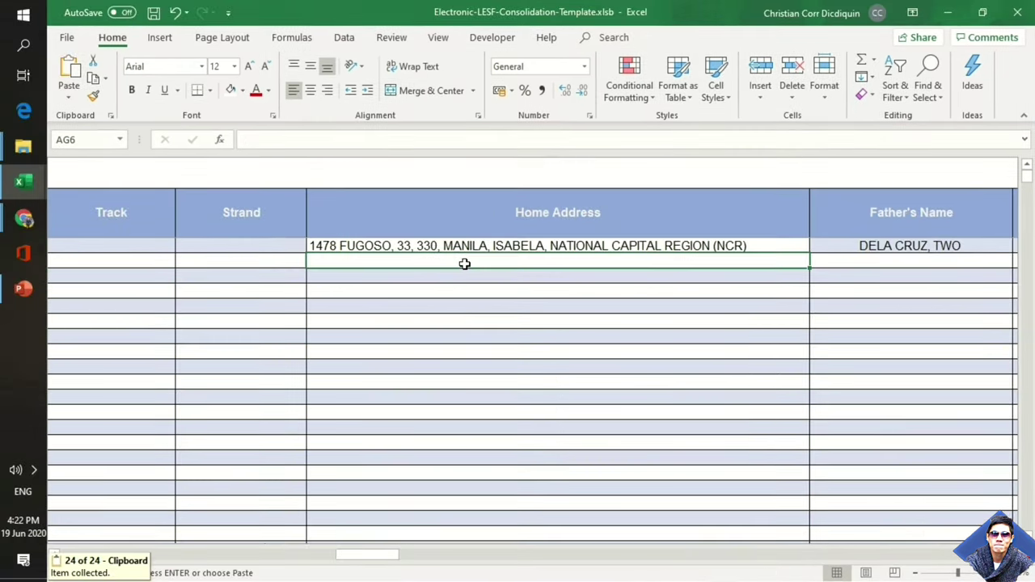
pyautogui.hotkey('ctrl', 'v')
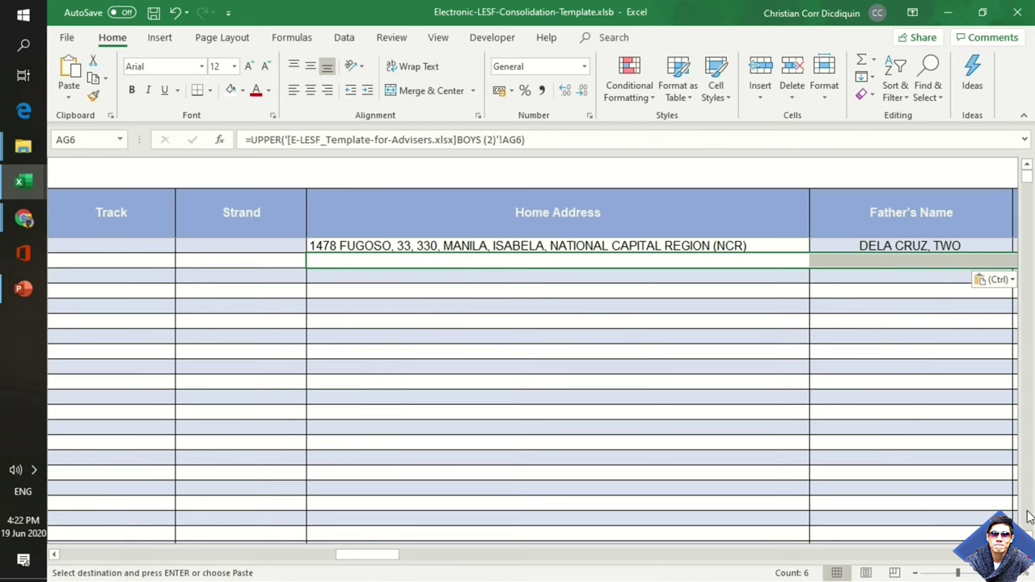
pyautogui.hscroll(1, 930, 400)
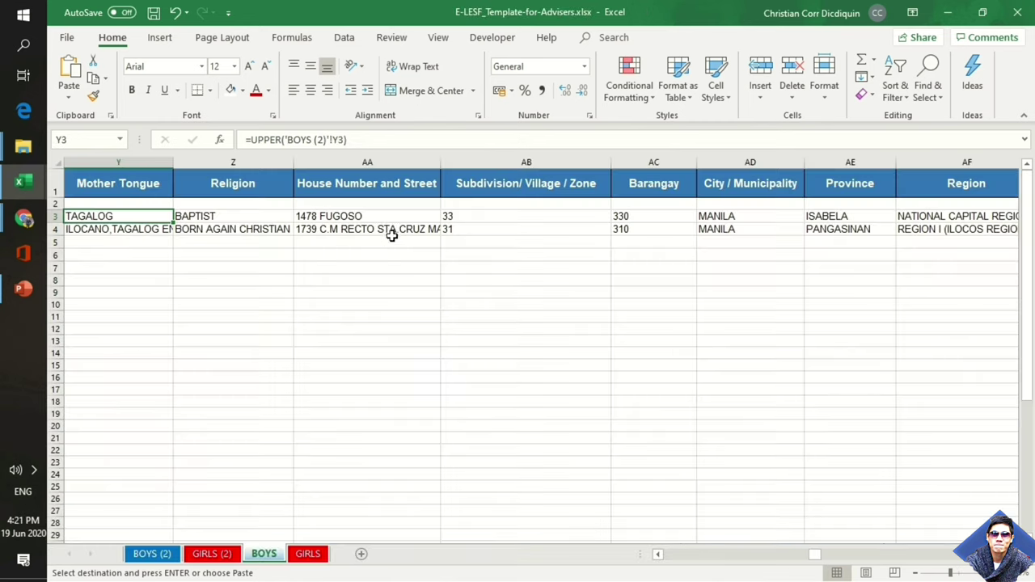
# Copy the learner's address cells AA4:AF4, from House Number and Street to Region, in the BOYS sheet
pyautogui.click(394, 230)
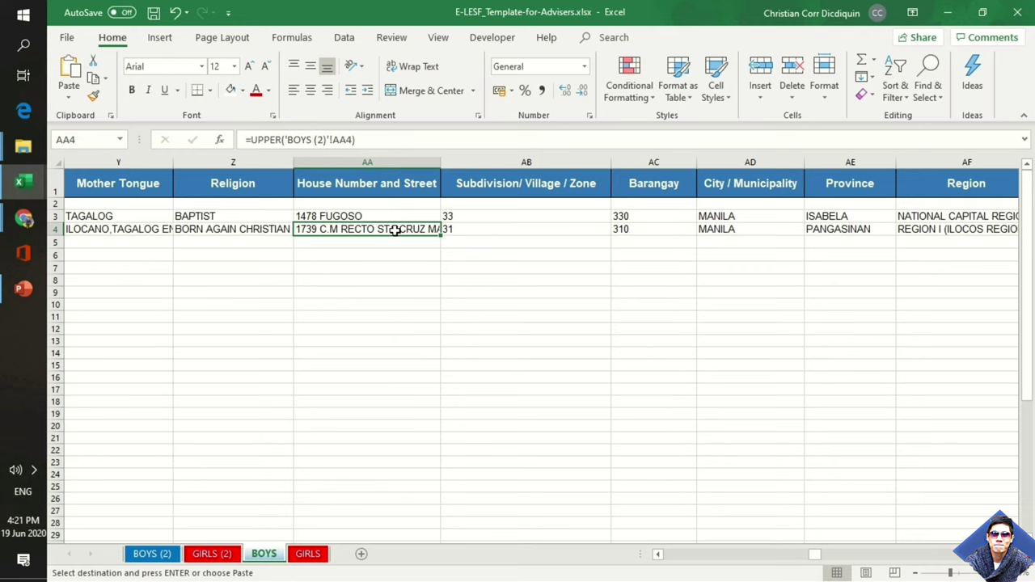
pyautogui.hotkey('shift', 'Right')
pyautogui.hotkey('shift', 'Right')
pyautogui.hotkey('shift', 'Right')
pyautogui.hotkey('shift', 'Right')
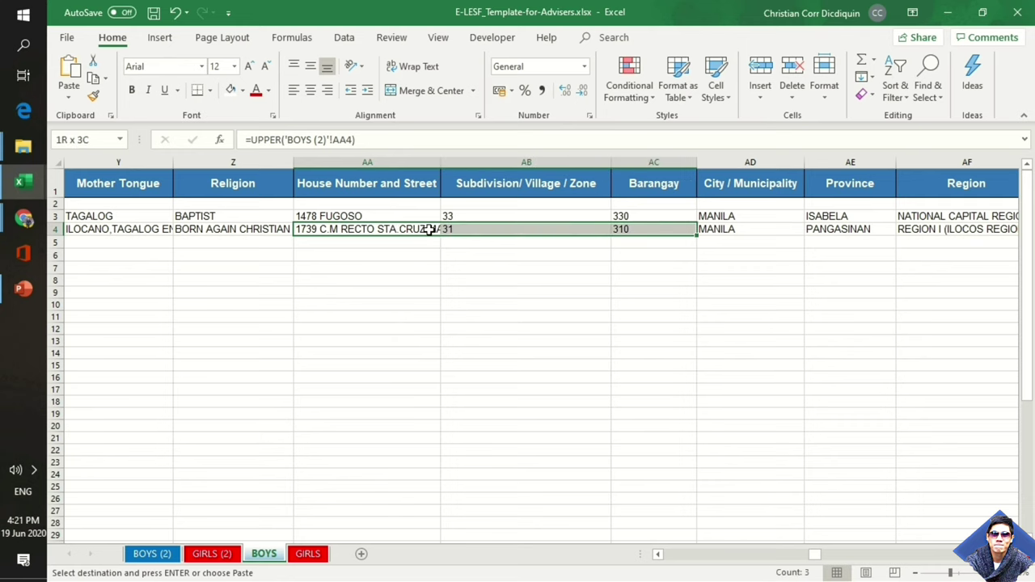
pyautogui.hotkey('shift', 'Right')
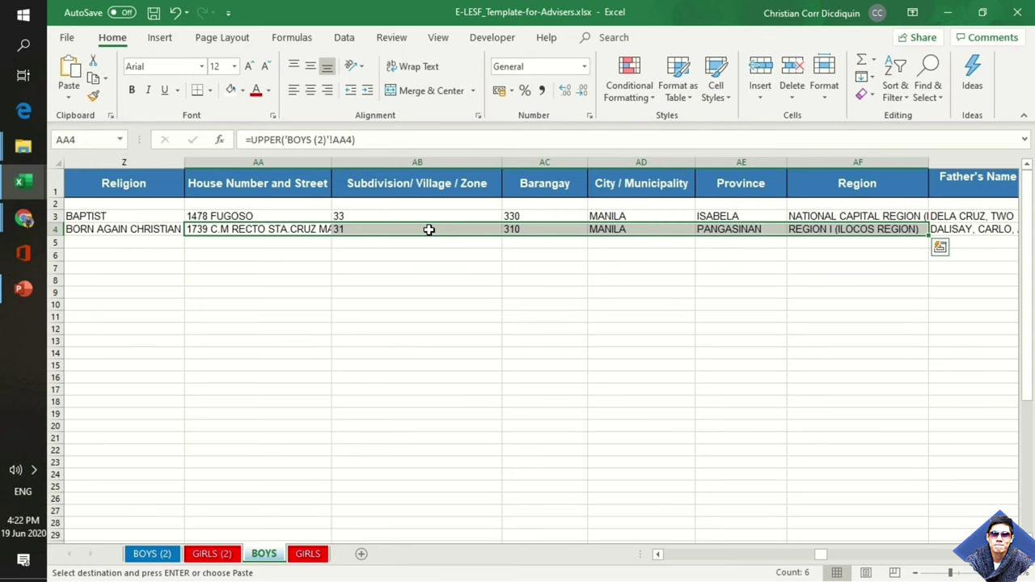
# Paste the copied address from the clipboard history as text into the Home Address cell AG6 of the consolidation template
pyautogui.hotkey('alt', 'Tab')
pyautogui.click(503, 314)
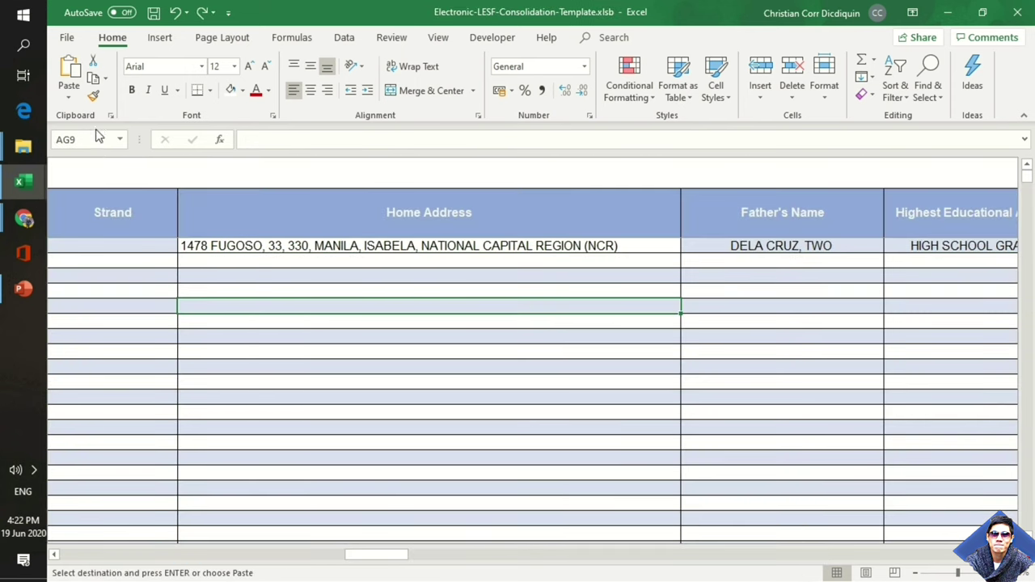
pyautogui.click(220, 264)
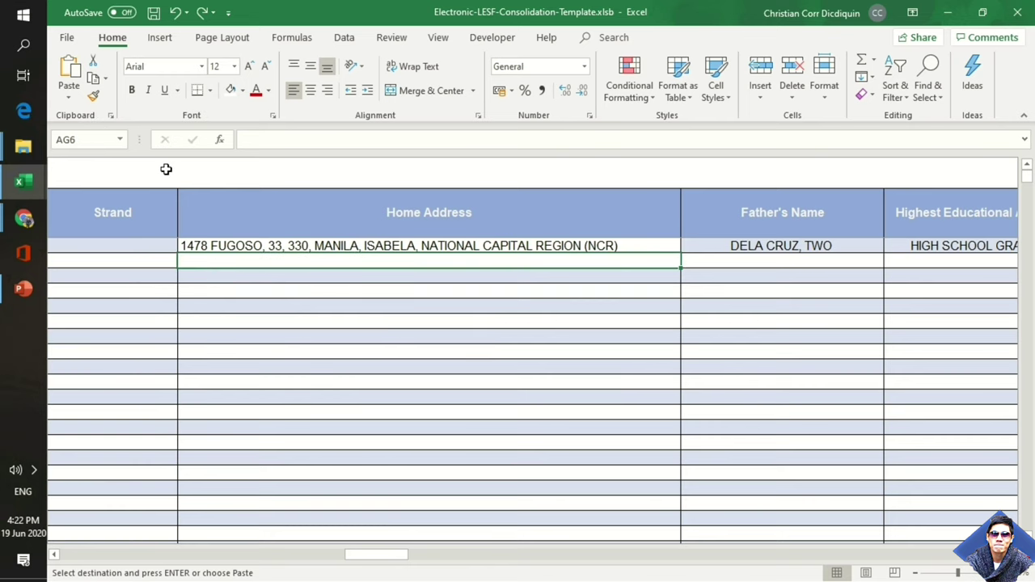
pyautogui.click(112, 116)
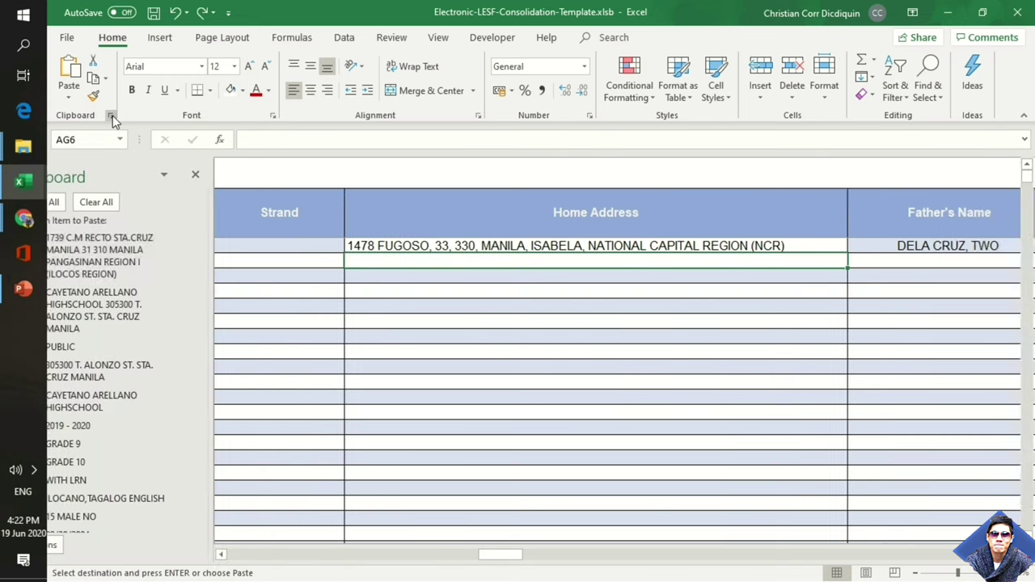
pyautogui.click(270, 143)
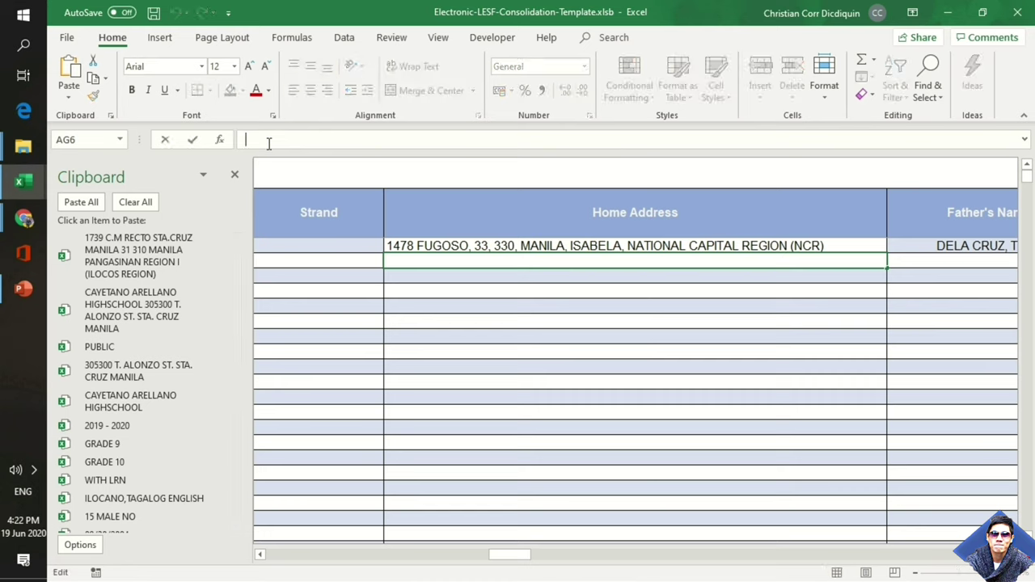
pyautogui.click(218, 263)
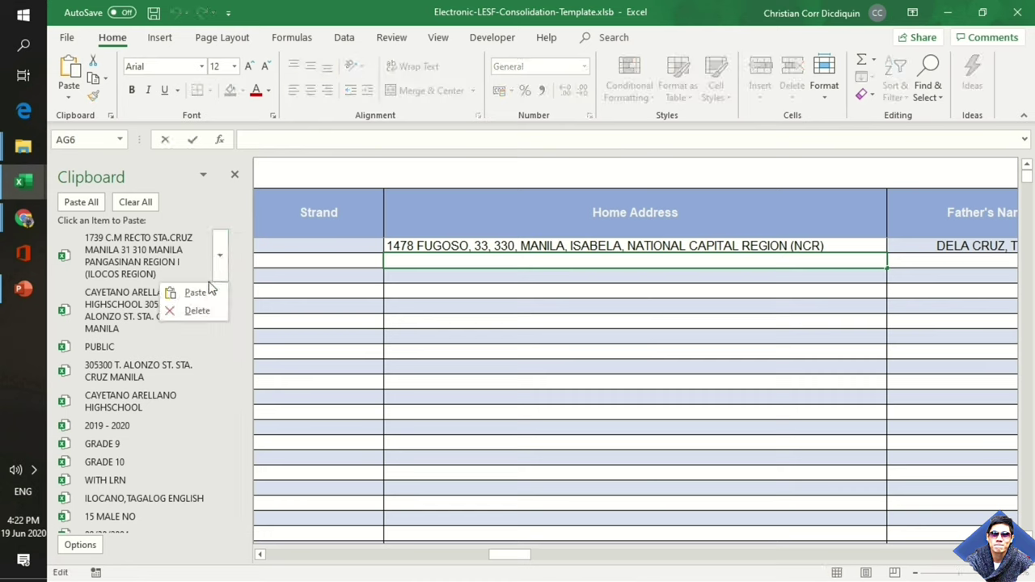
pyautogui.click(197, 293)
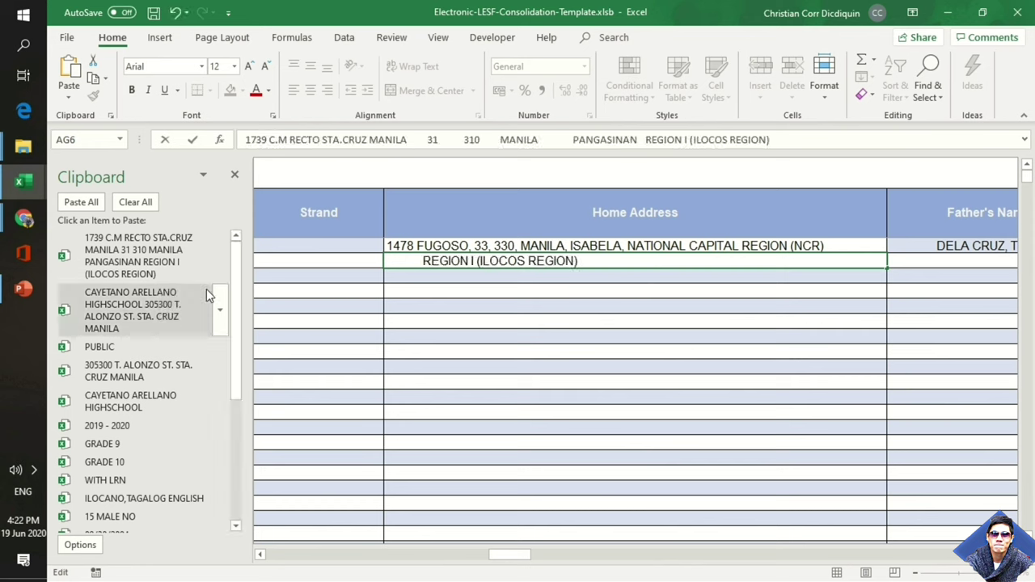
# Reduce the wide gaps between the address parts in AG6 to single spaces and commit the entry
pyautogui.click(646, 148)
pyautogui.press('BackSpace')
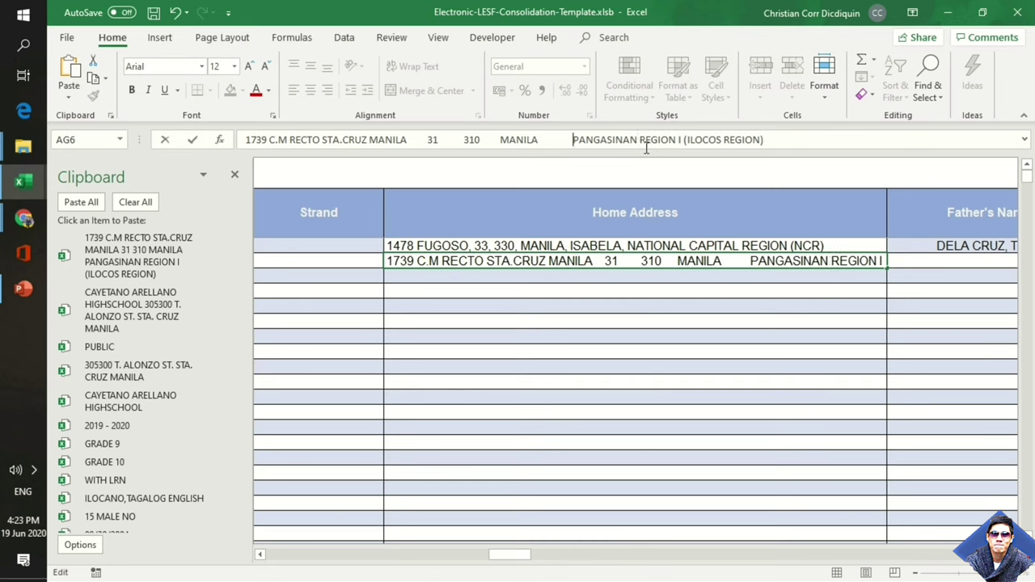
pyautogui.press('BackSpace')
pyautogui.press('BackSpace')
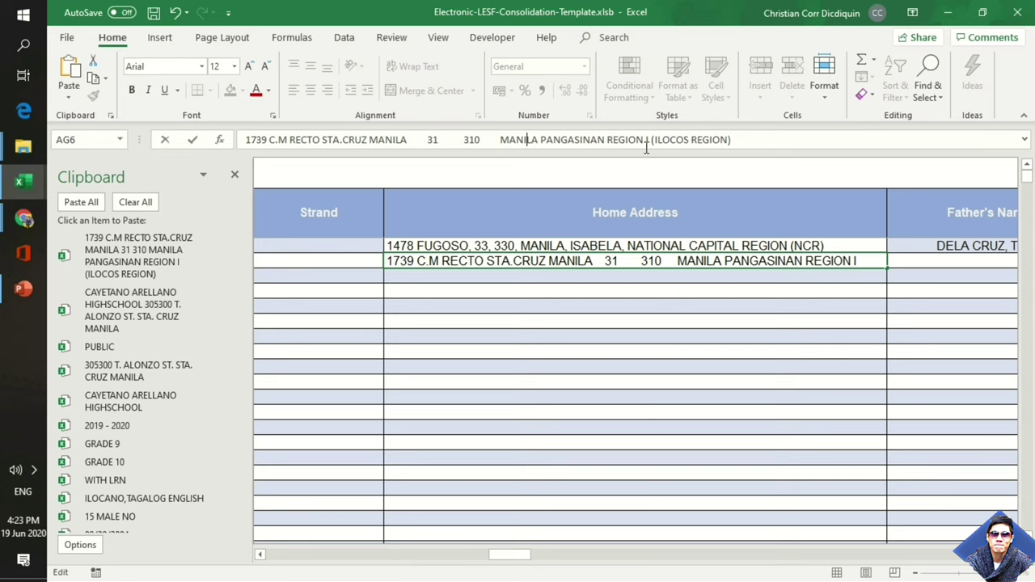
pyautogui.press('BackSpace')
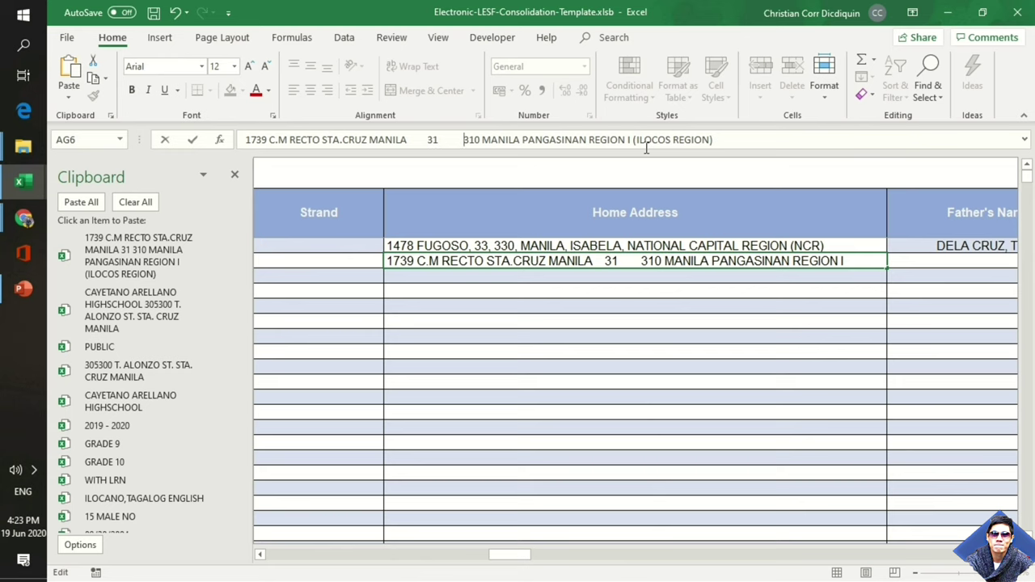
pyautogui.press('BackSpace')
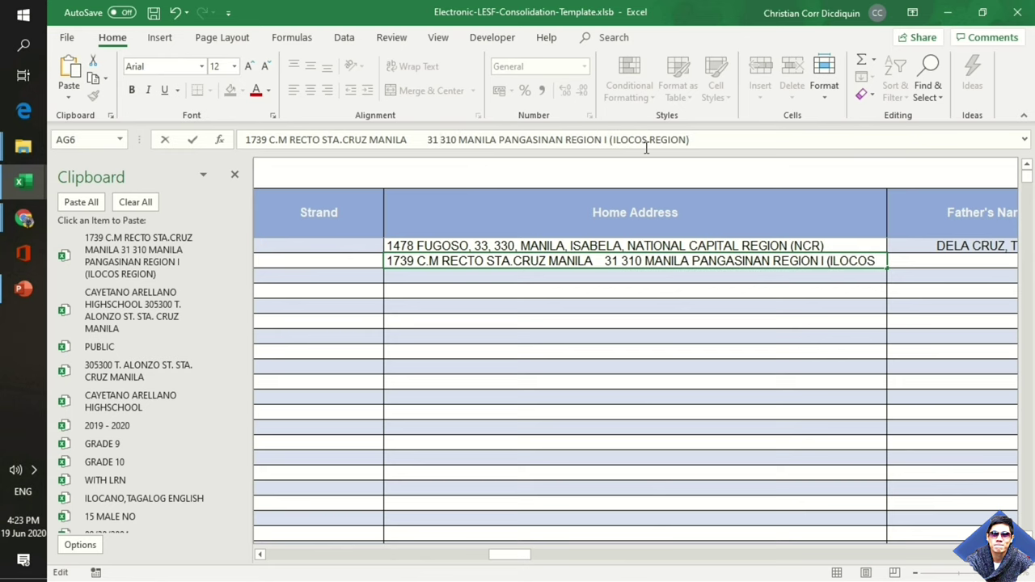
pyautogui.press('BackSpace')
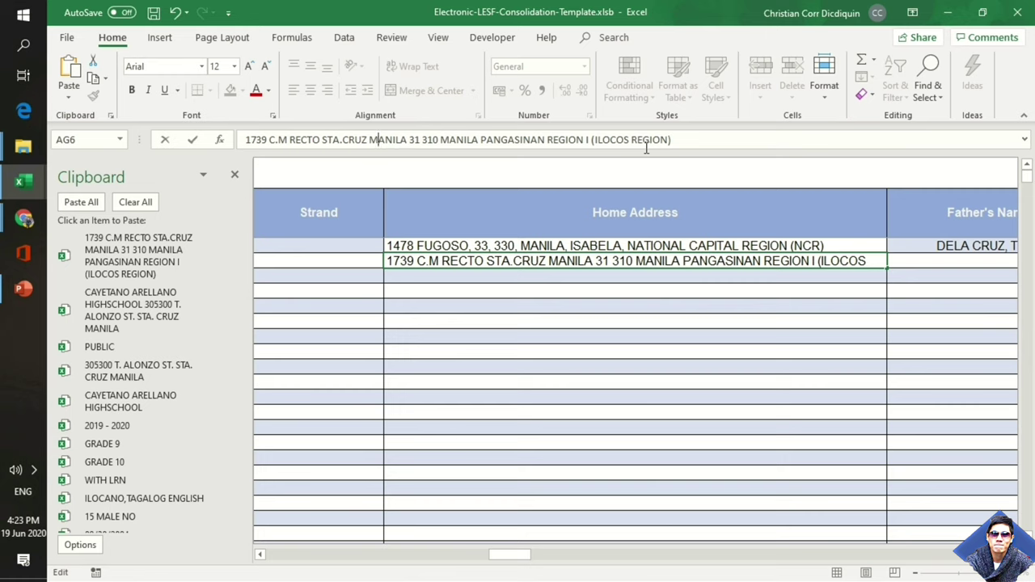
pyautogui.press('Return')
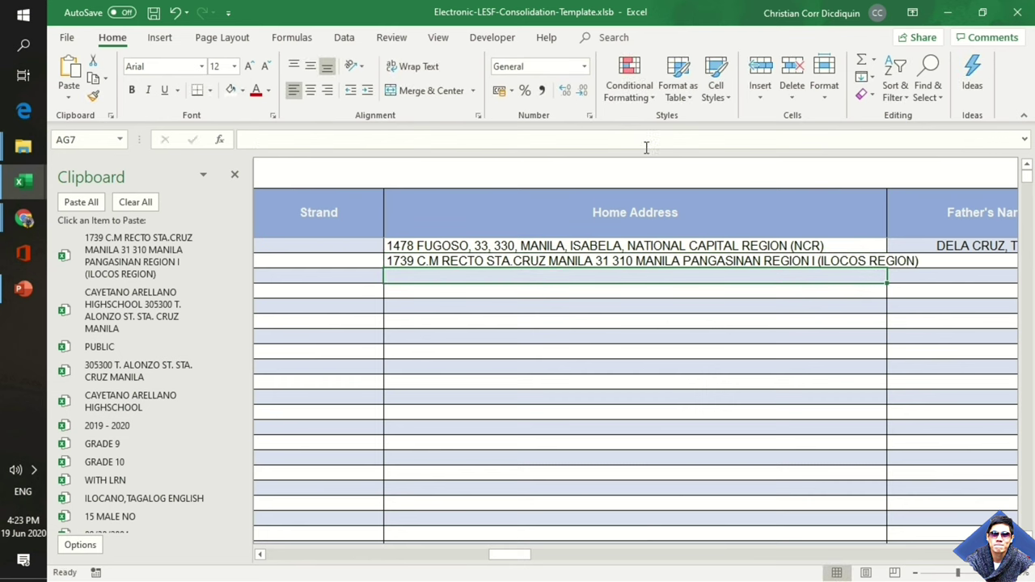
# Close the clipboard history and select the Father's Name cell AH6 in the consolidation template
pyautogui.press('Right')
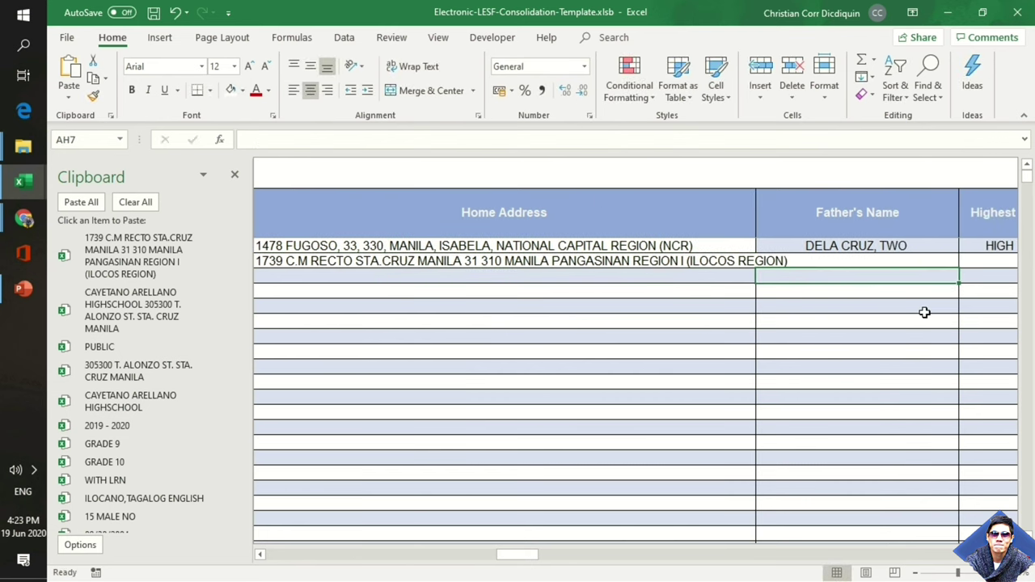
pyautogui.press('Right')
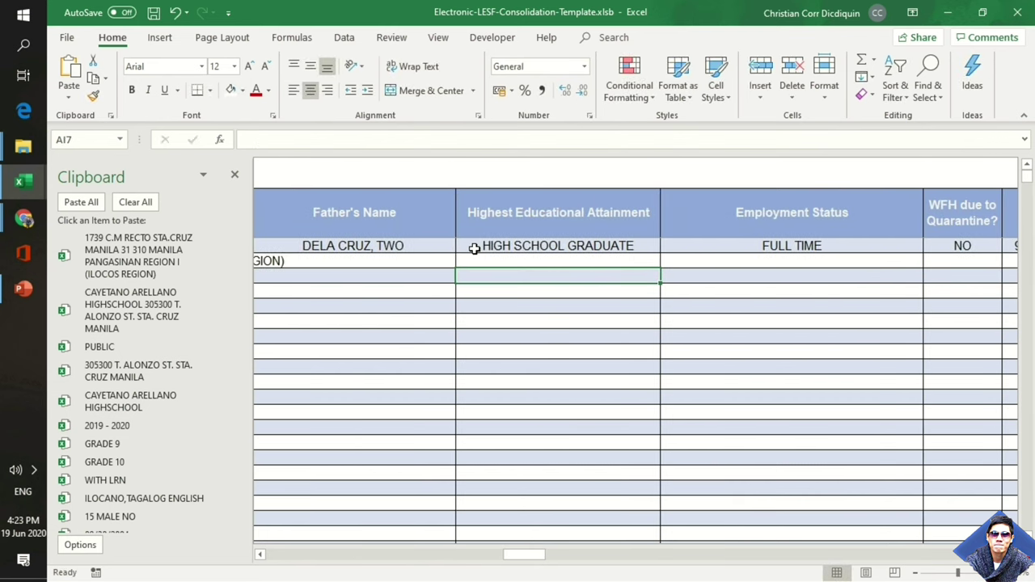
pyautogui.click(234, 174)
pyautogui.press('Left')
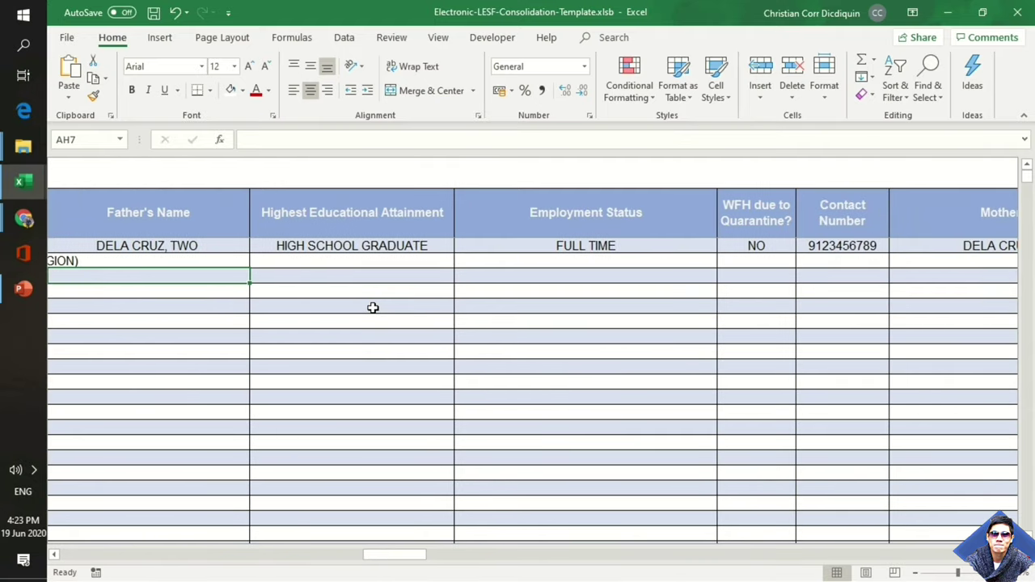
pyautogui.press('Up')
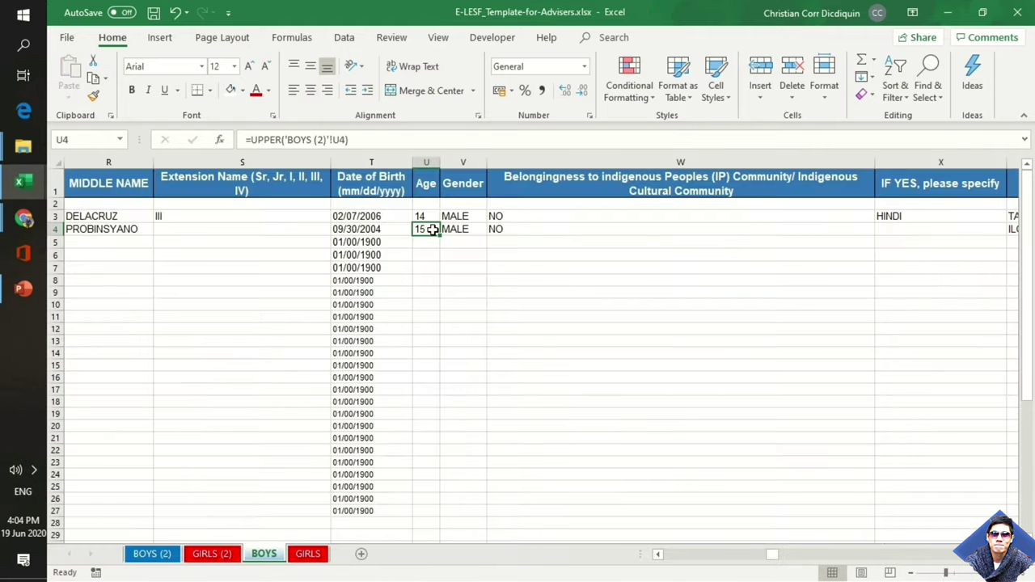
# Copy the age, gender and indigenous community cells U4:W4 from BOYS and paste them as values at I6 of the consolidation template
pyautogui.moveTo(431, 227); pyautogui.dragTo(501, 229)
pyautogui.hotkey('ctrl', 'c')
pyautogui.hotkey('alt', 'Tab')
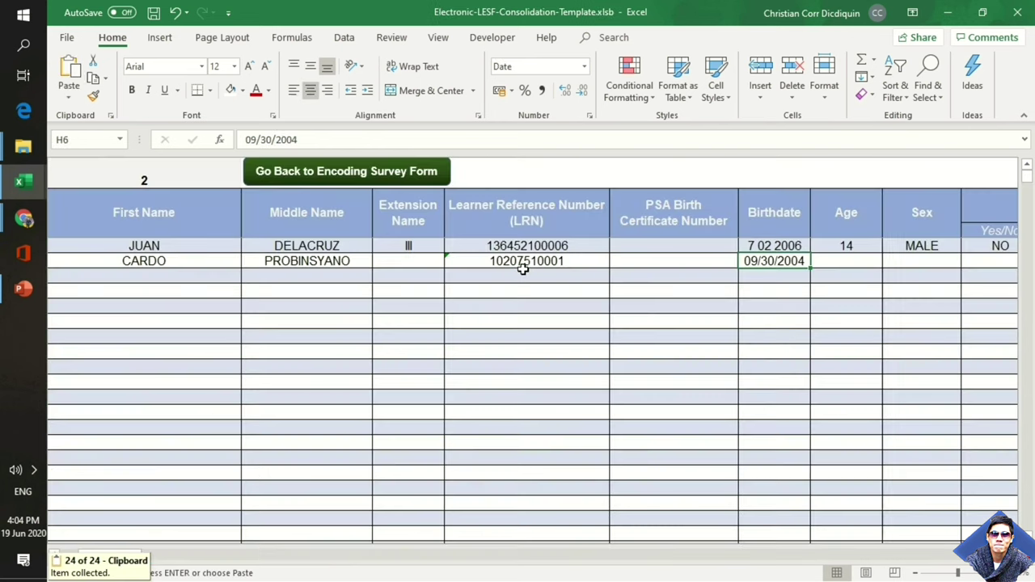
pyautogui.click(843, 259)
pyautogui.hotkey('ctrl', 'v')
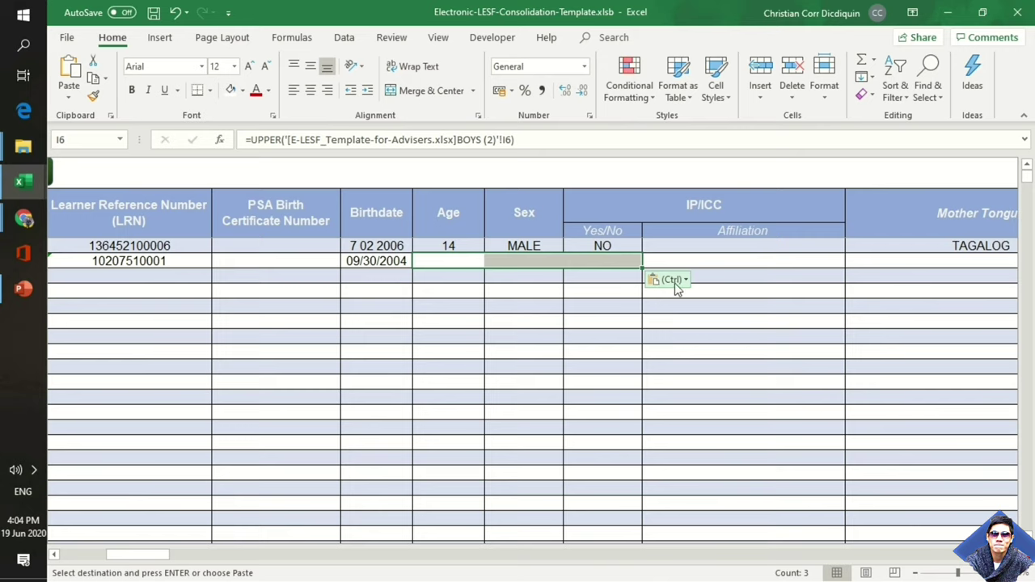
pyautogui.click(668, 279)
pyautogui.click(658, 380)
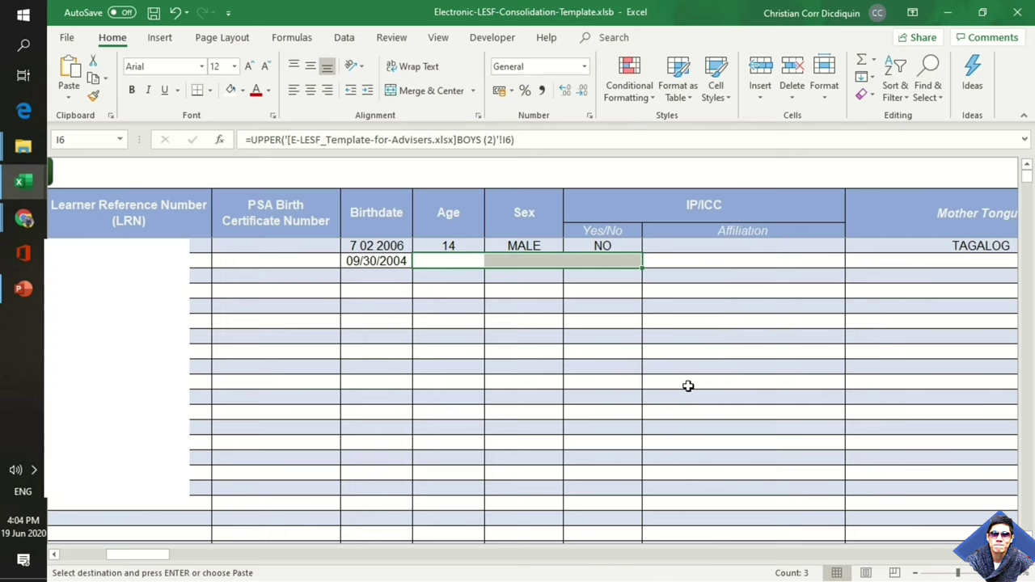